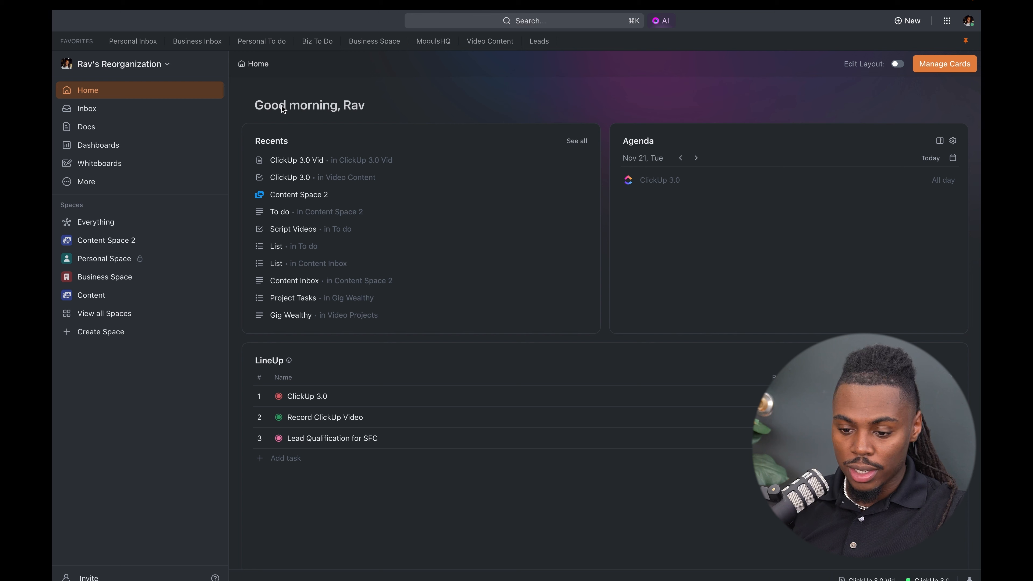
- Look through the Home page's cards, from Recents, Agenda and LineUp to Assigned to me, Reminders and Assigned comments
{"action": "left_click_drag", "start_coordinate": [255, 104], "coordinate": [384, 108]}
{"action": "left_click", "coordinate": [385, 108]}
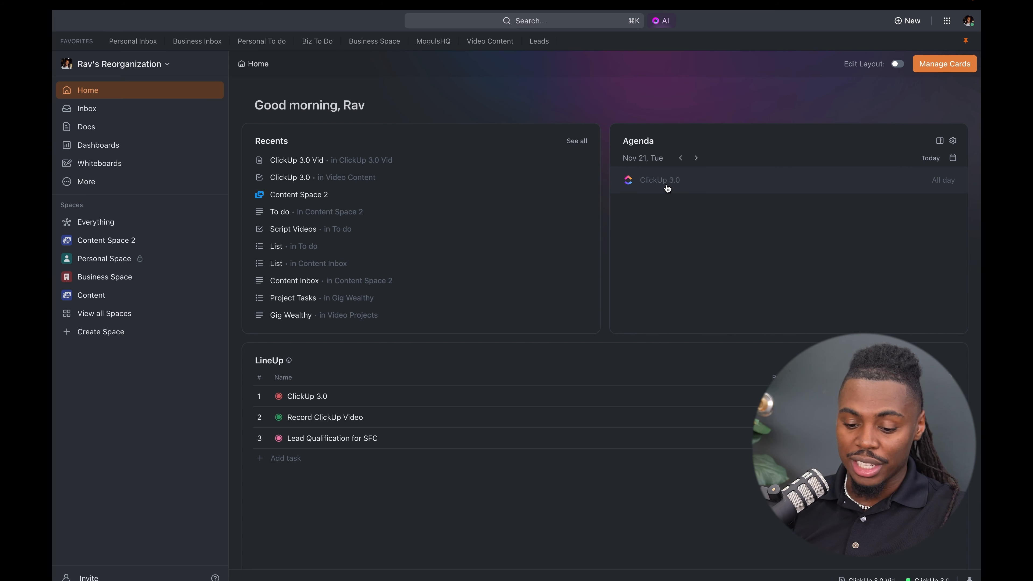
{"action": "scroll", "coordinate": [472, 437], "scroll_direction": "down", "scroll_amount": 10}
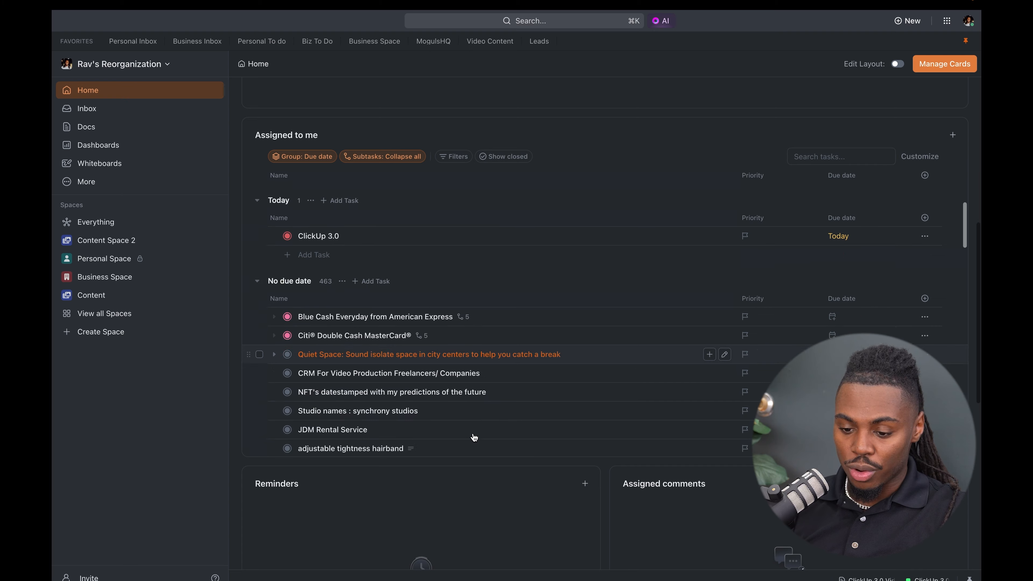
{"action": "scroll", "coordinate": [474, 437], "scroll_direction": "down", "scroll_amount": 5}
{"action": "scroll", "coordinate": [502, 208], "scroll_direction": "down", "scroll_amount": 5}
{"action": "scroll", "coordinate": [450, 345], "scroll_direction": "down", "scroll_amount": 2}
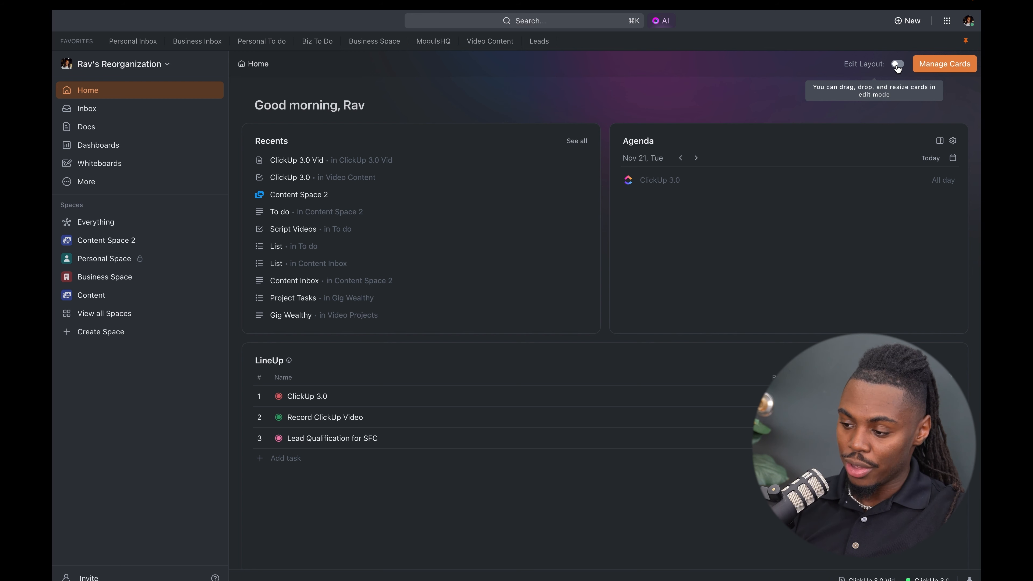
- Try the Home page's layout editing mode on the Agenda card, and switch the mode off
{"action": "left_click", "coordinate": [898, 65]}
{"action": "mouse_move", "coordinate": [812, 150]}
{"action": "left_mouse_down"}
{"action": "mouse_move", "coordinate": [574, 159]}
{"action": "mouse_move", "coordinate": [802, 157]}
{"action": "left_mouse_up"}
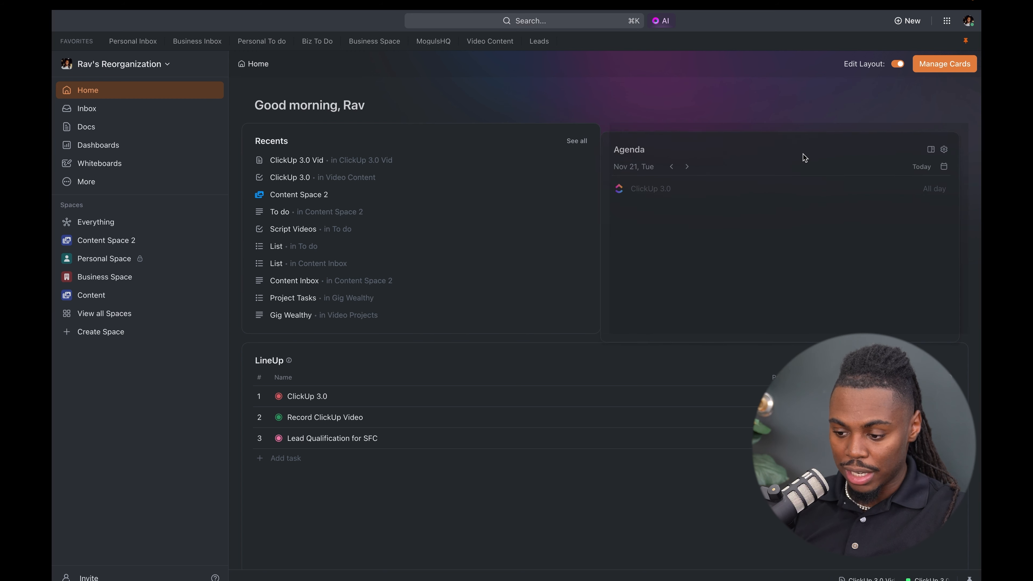
{"action": "left_click", "coordinate": [900, 63]}
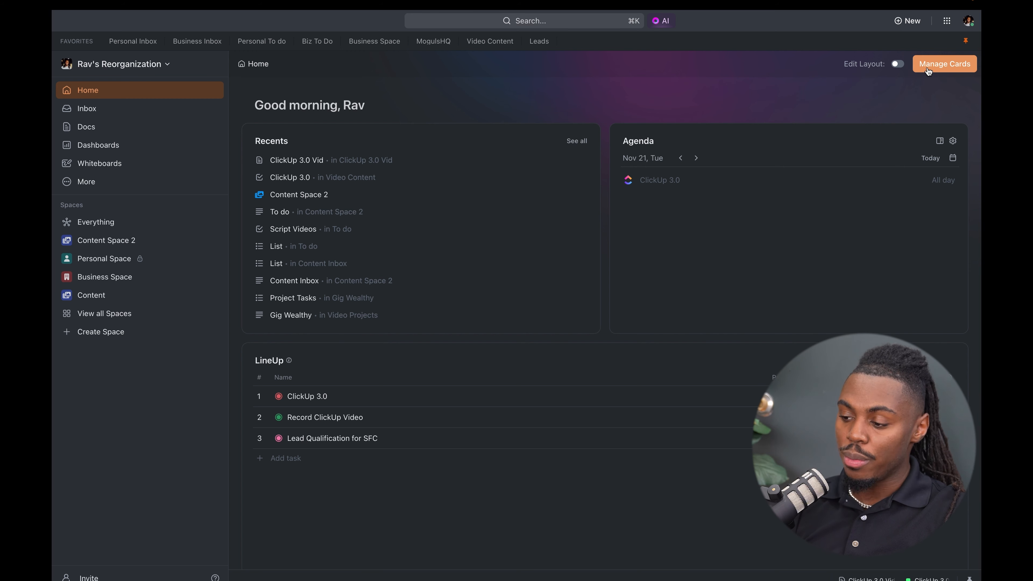
- Review the cards that can be added to the Home page, and close the card list
{"action": "left_click", "coordinate": [928, 69]}
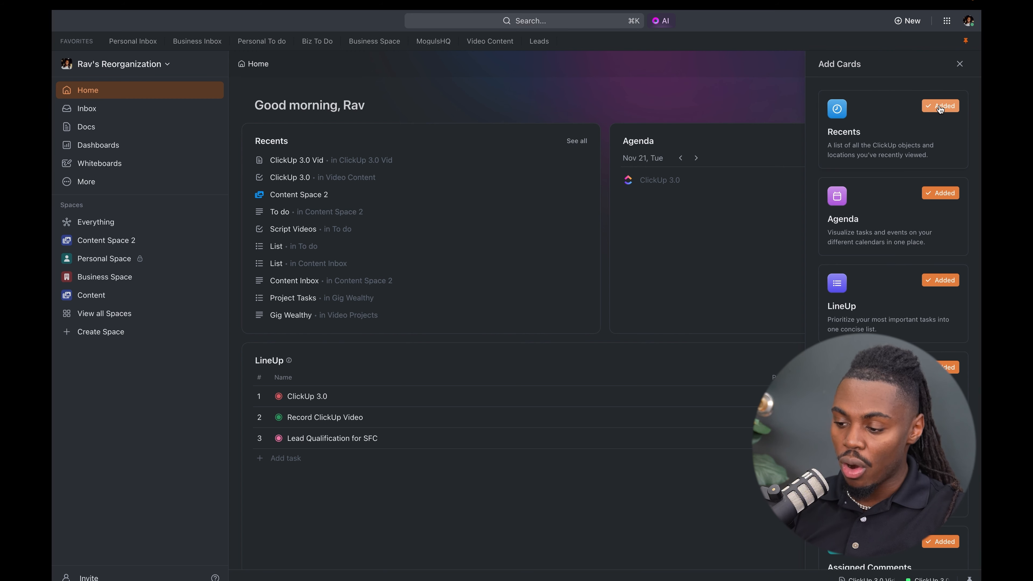
{"action": "scroll", "coordinate": [928, 130], "scroll_direction": "down", "scroll_amount": 4}
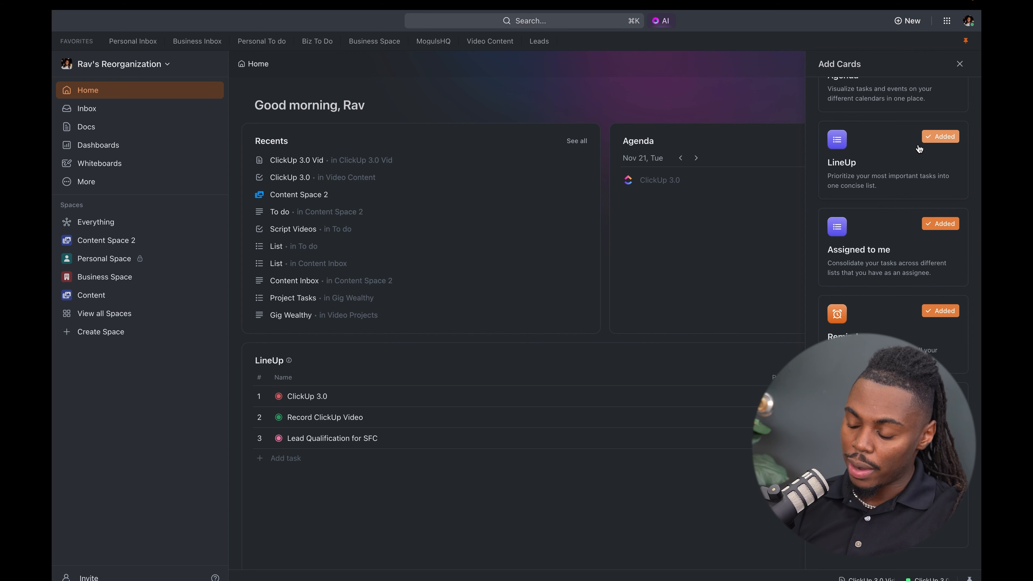
{"action": "scroll", "coordinate": [919, 148], "scroll_direction": "up", "scroll_amount": 4}
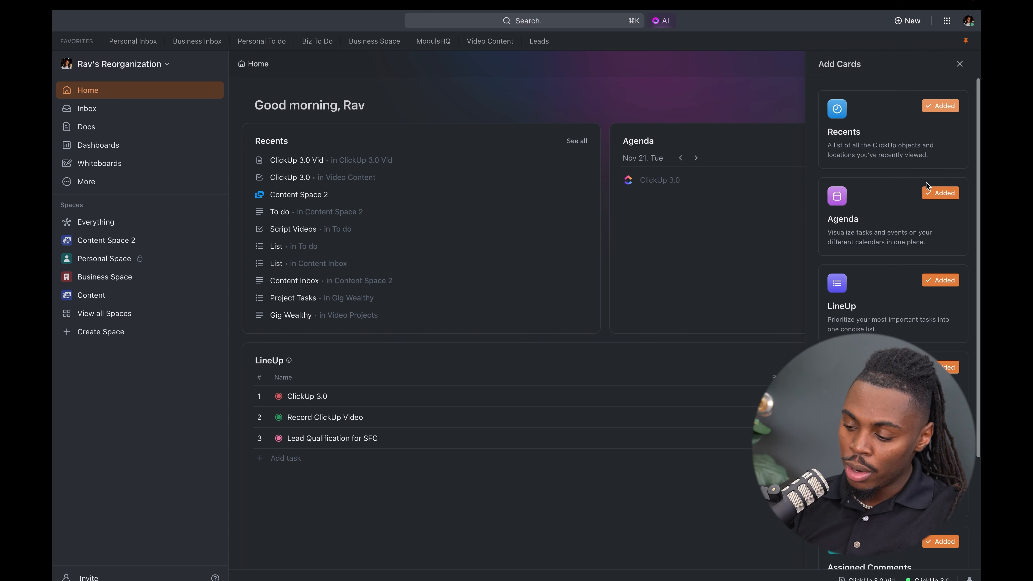
{"action": "left_click", "coordinate": [959, 66]}
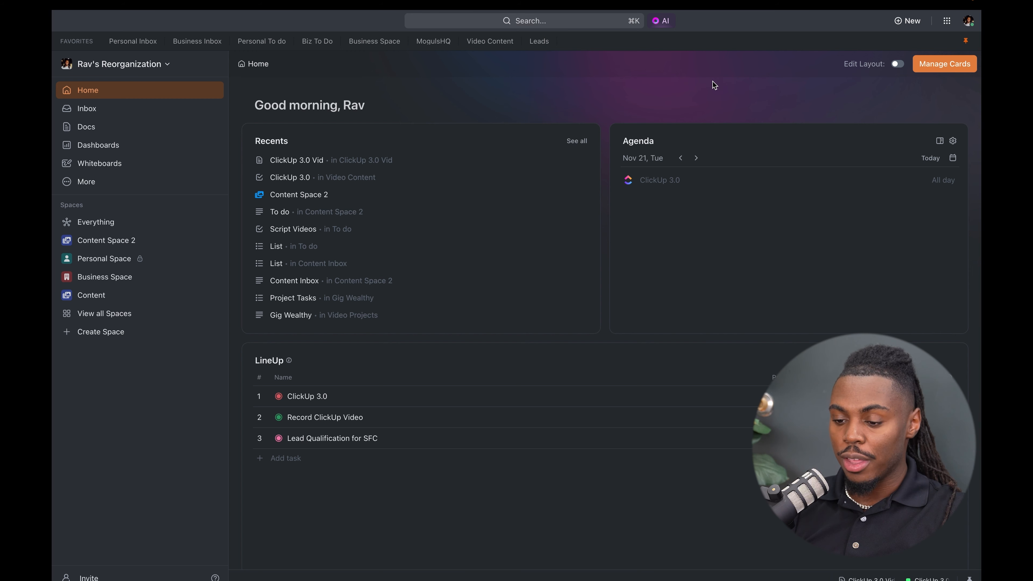
- Unpin the Favorites bar, and collapse and restore the sidebar
{"action": "left_click", "coordinate": [965, 42]}
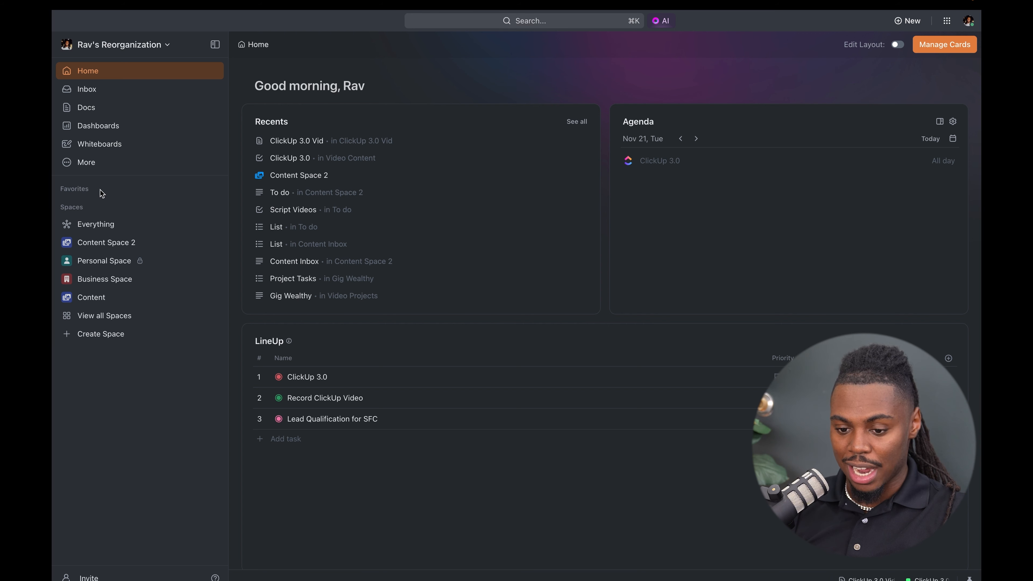
{"action": "left_click", "coordinate": [219, 48]}
{"action": "left_click", "coordinate": [94, 45]}
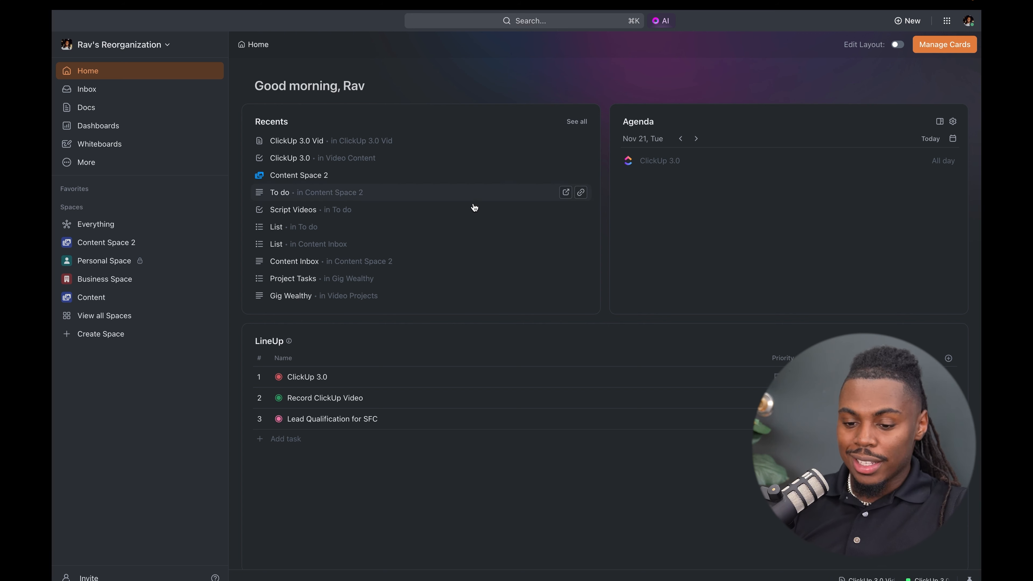
- Open the account menu
{"action": "left_click", "coordinate": [970, 26]}
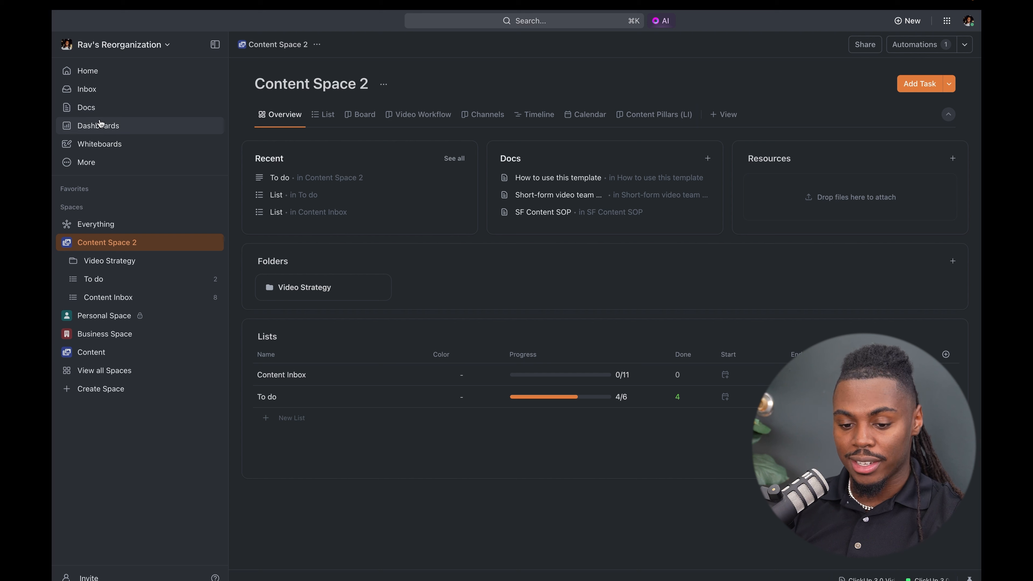
- Try pinning Pulse to the sidebar, and unpin it
{"action": "left_click", "coordinate": [86, 162]}
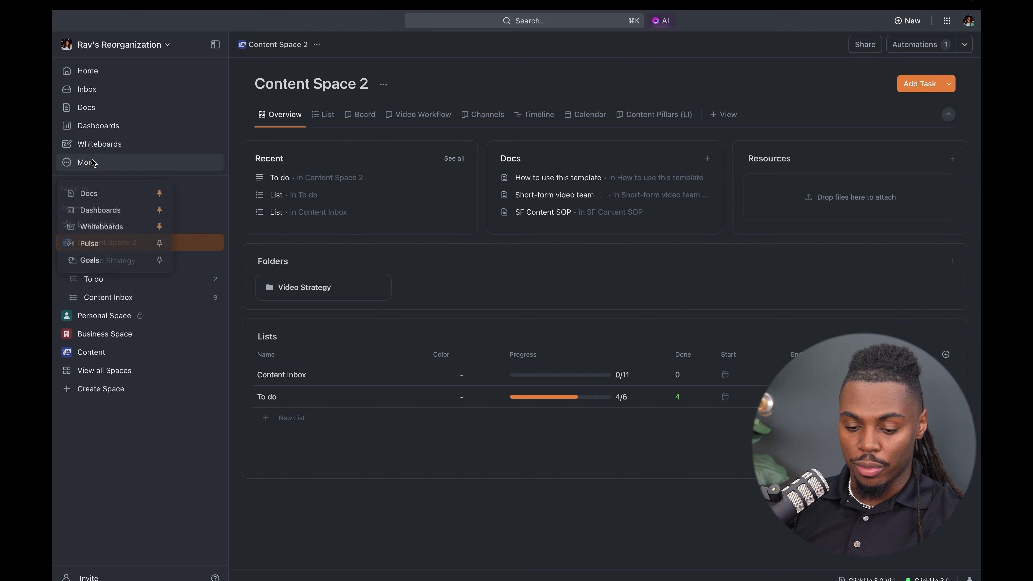
{"action": "left_click", "coordinate": [160, 246]}
{"action": "left_click", "coordinate": [114, 181]}
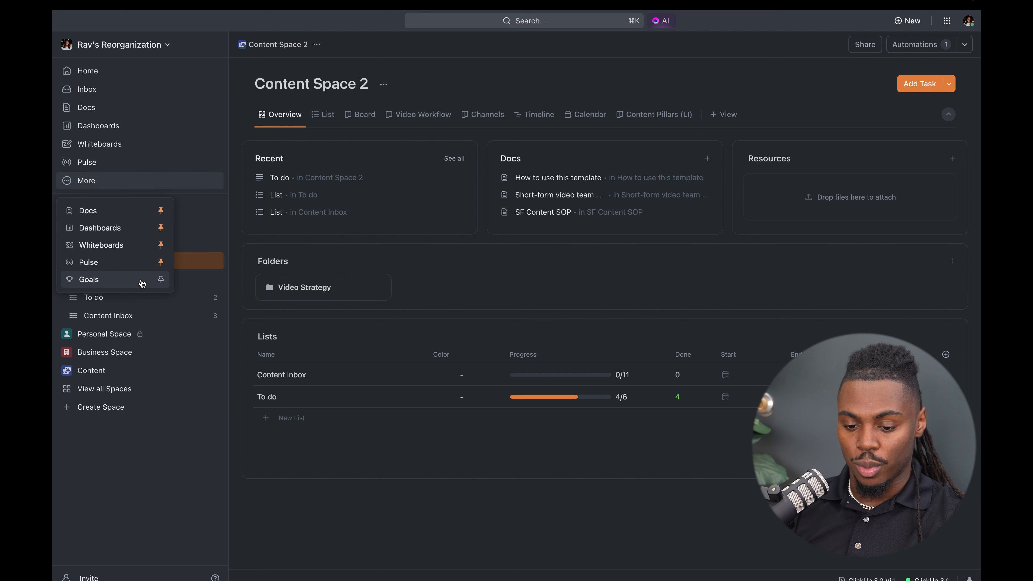
{"action": "left_click", "coordinate": [160, 262]}
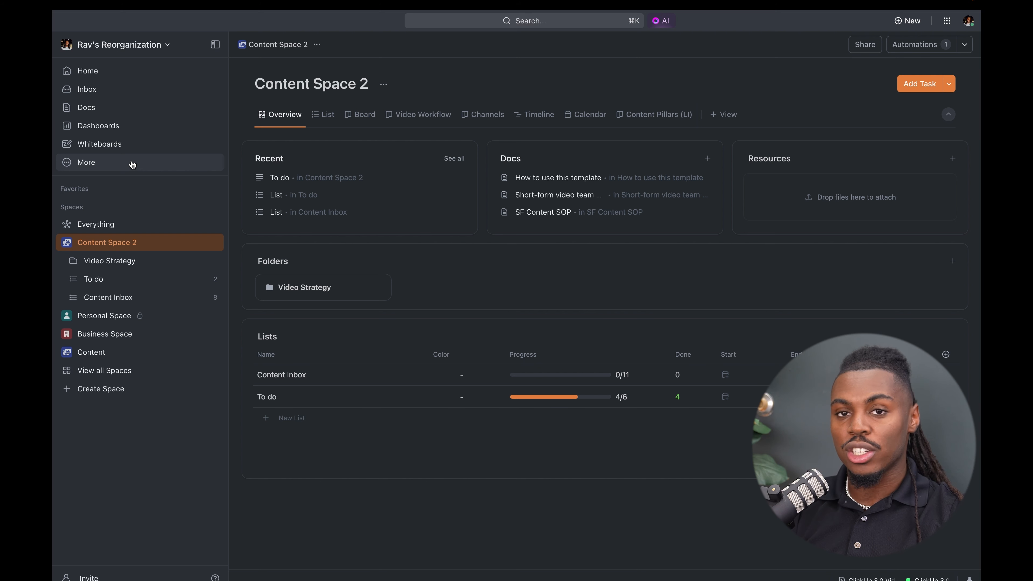
- Open the Whiteboards hub and check the column options for its whiteboard table
{"action": "left_click", "coordinate": [129, 144]}
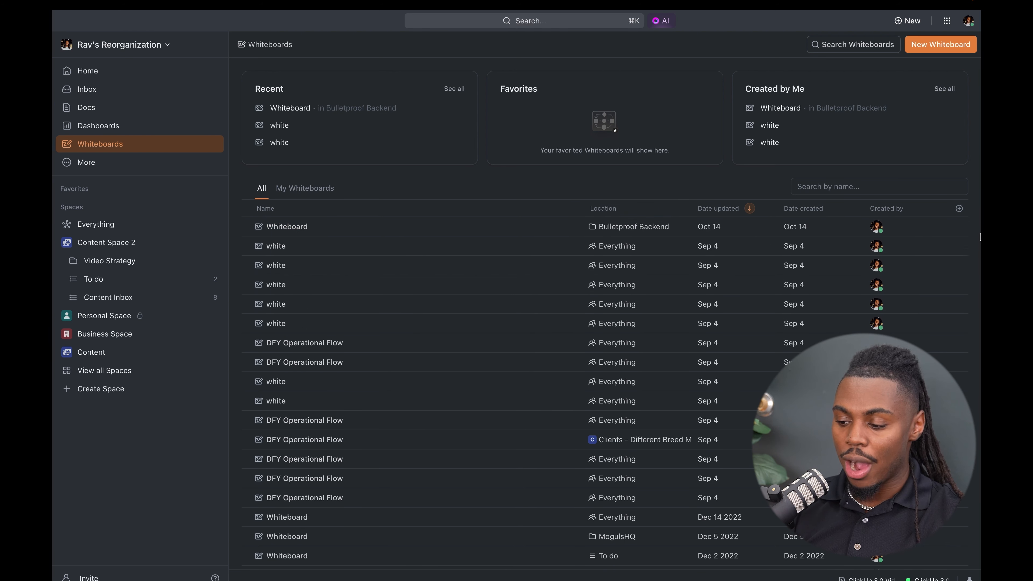
{"action": "left_click", "coordinate": [959, 208]}
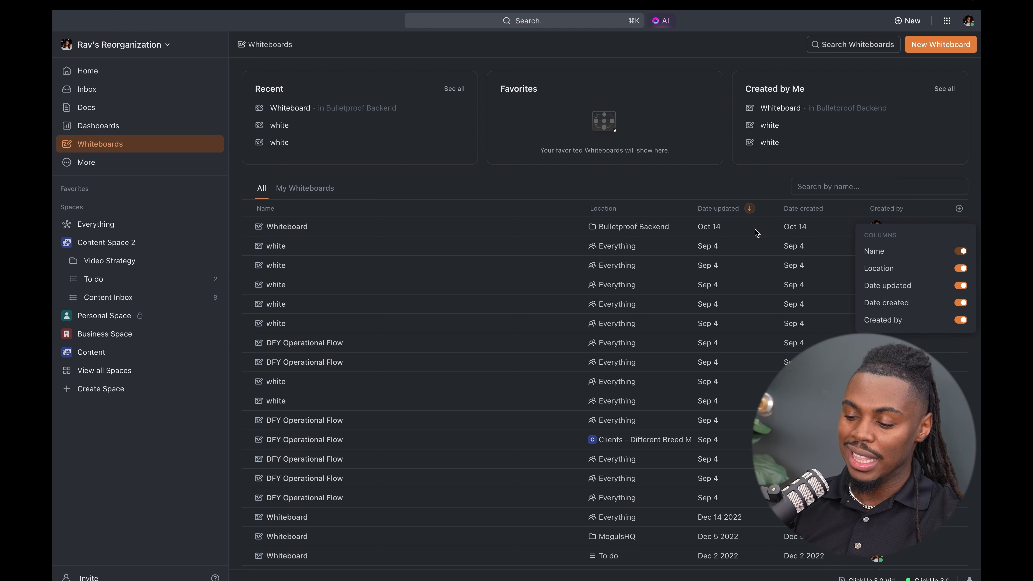
{"action": "left_click", "coordinate": [669, 195]}
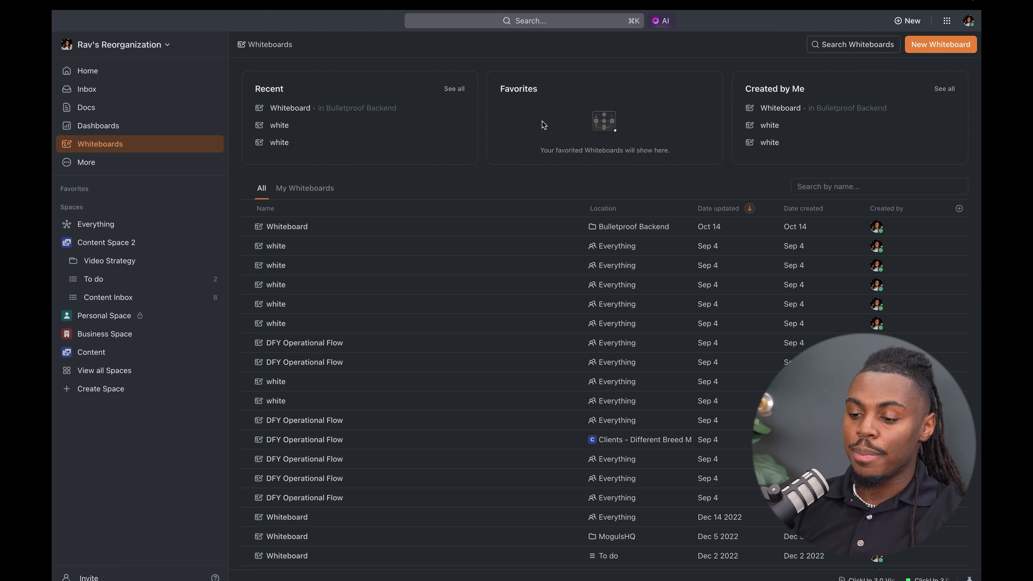
- From the global search, view the apps that can be connected for Universal Search, including Google Drive
{"action": "left_click", "coordinate": [571, 25]}
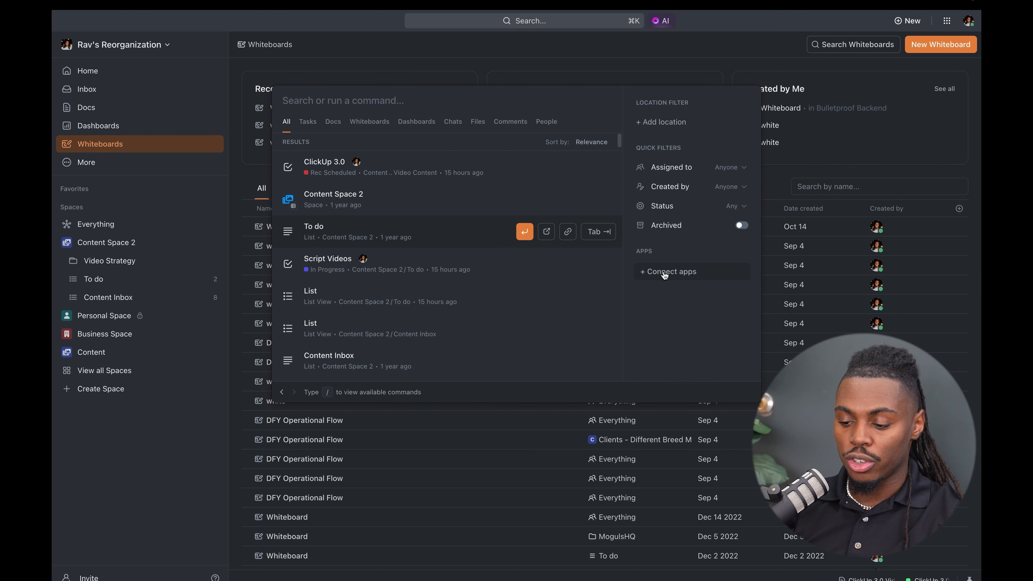
{"action": "left_click", "coordinate": [640, 72]}
{"action": "left_click", "coordinate": [586, 22]}
{"action": "left_click", "coordinate": [673, 270]}
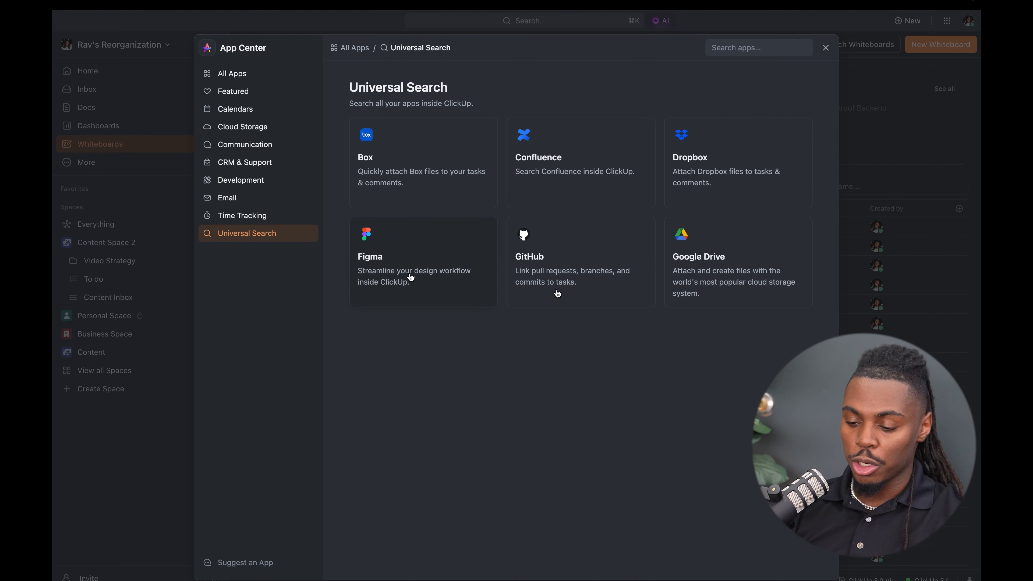
{"action": "left_click", "coordinate": [726, 261]}
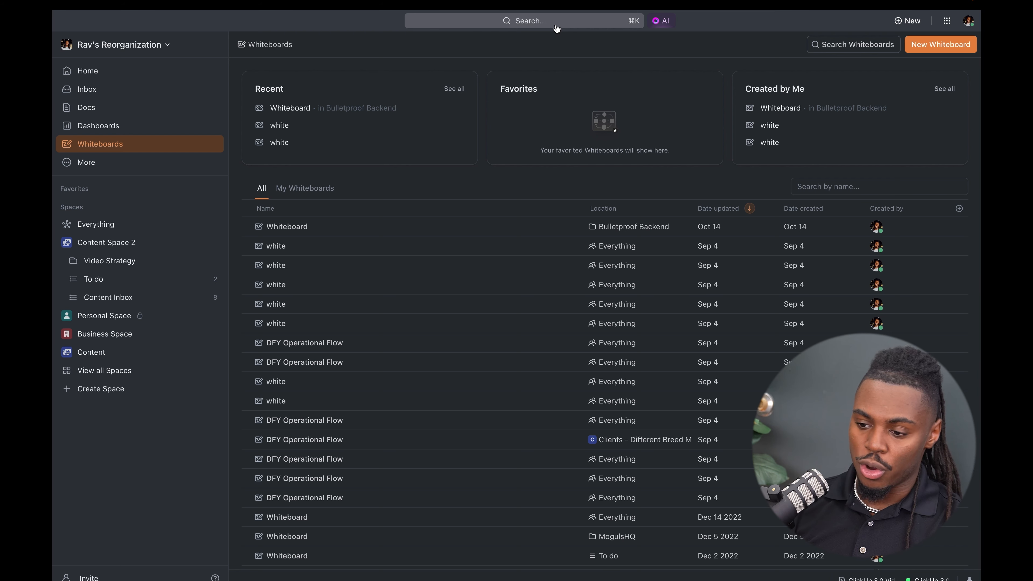
- Search for "loom" and run the Open Loom command
{"action": "left_click", "coordinate": [556, 26]}
{"action": "type", "text": "loom"}
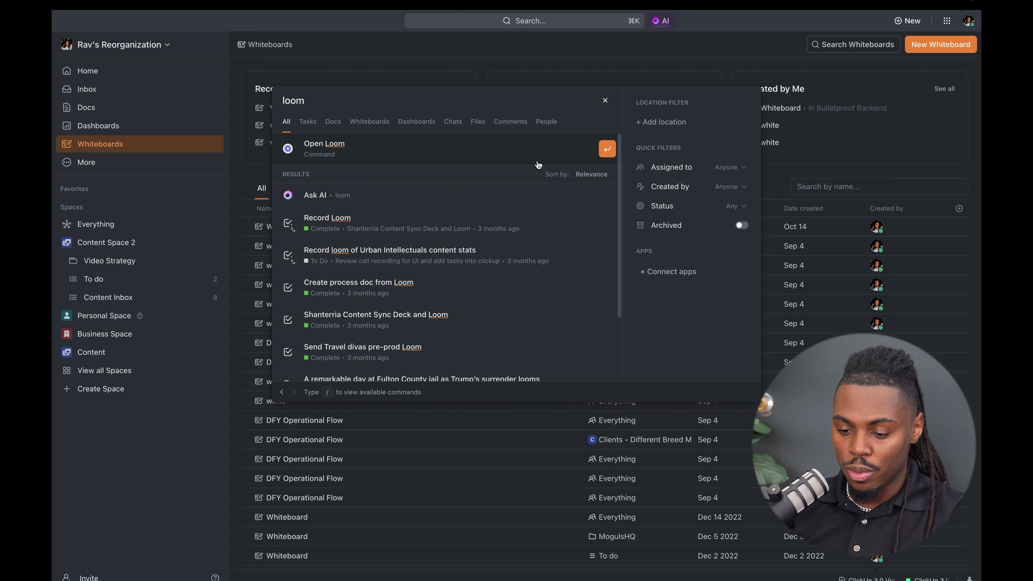
{"action": "left_click", "coordinate": [606, 149]}
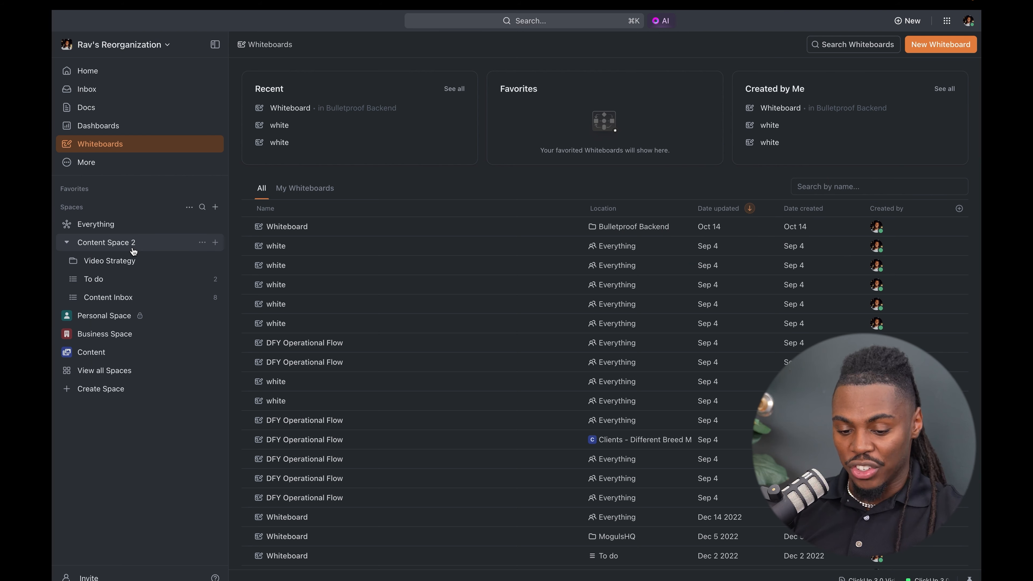
- Open the Content Space 2 overview and check the options for adding docs and resources
{"action": "left_click", "coordinate": [120, 250]}
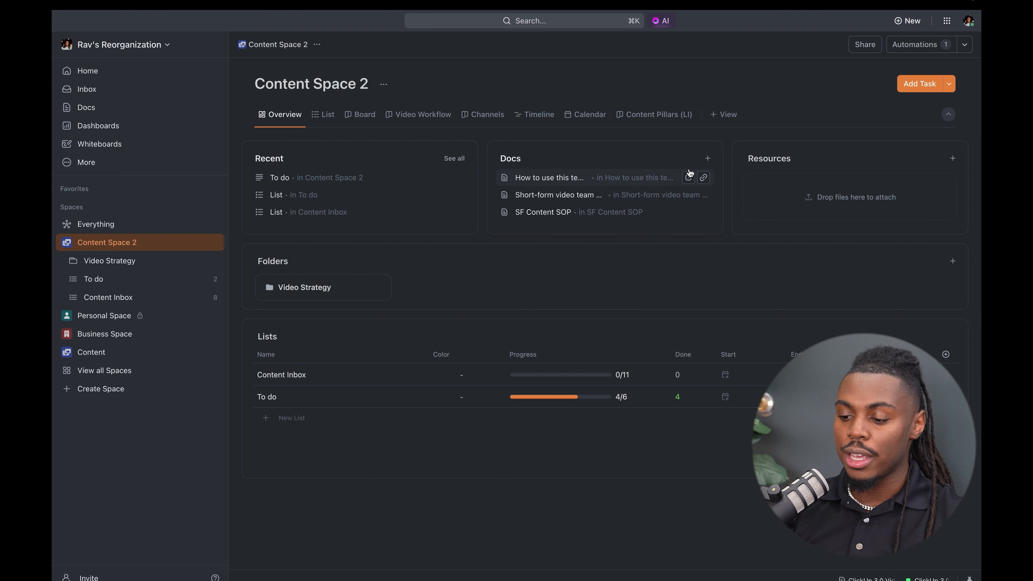
{"action": "left_click", "coordinate": [707, 158]}
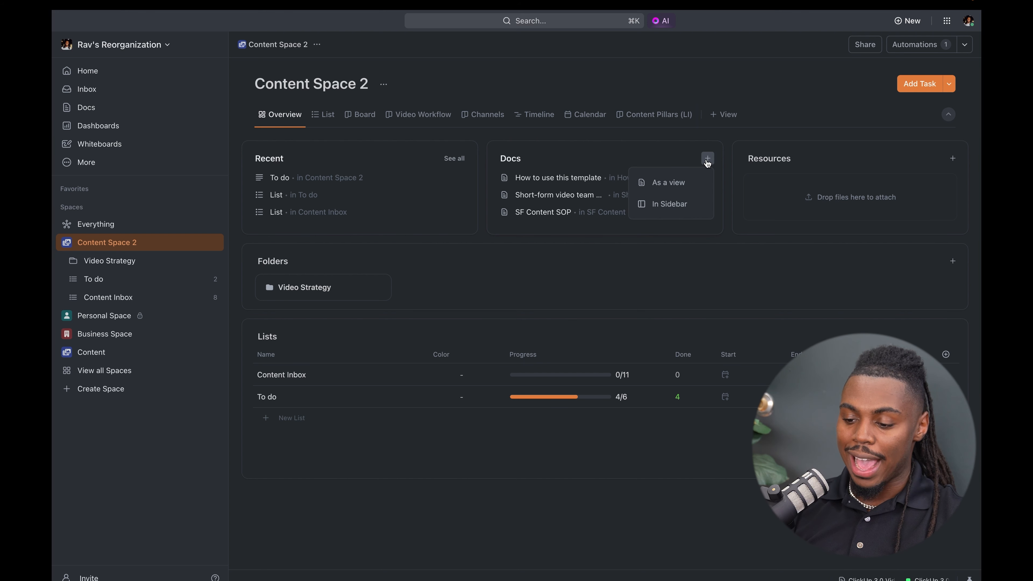
{"action": "left_click", "coordinate": [676, 158]}
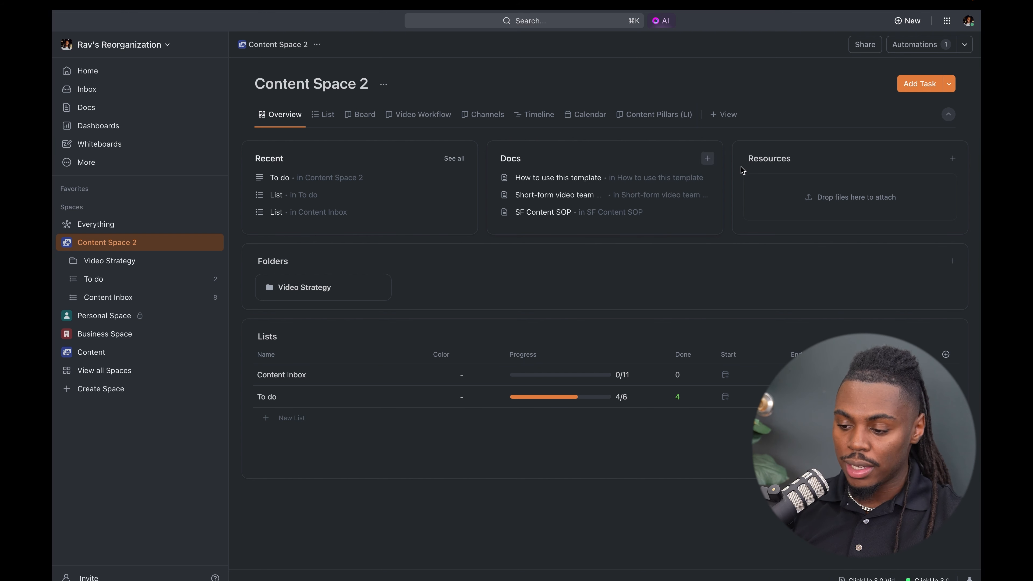
{"action": "left_click", "coordinate": [953, 158]}
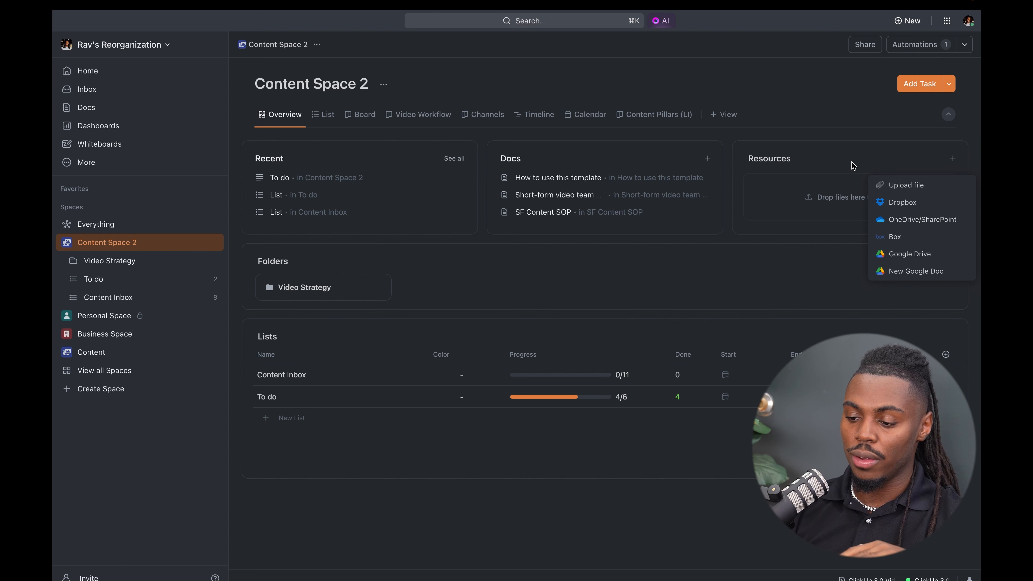
- Expand the Video Strategy folder and open its overview
{"action": "left_click", "coordinate": [167, 263]}
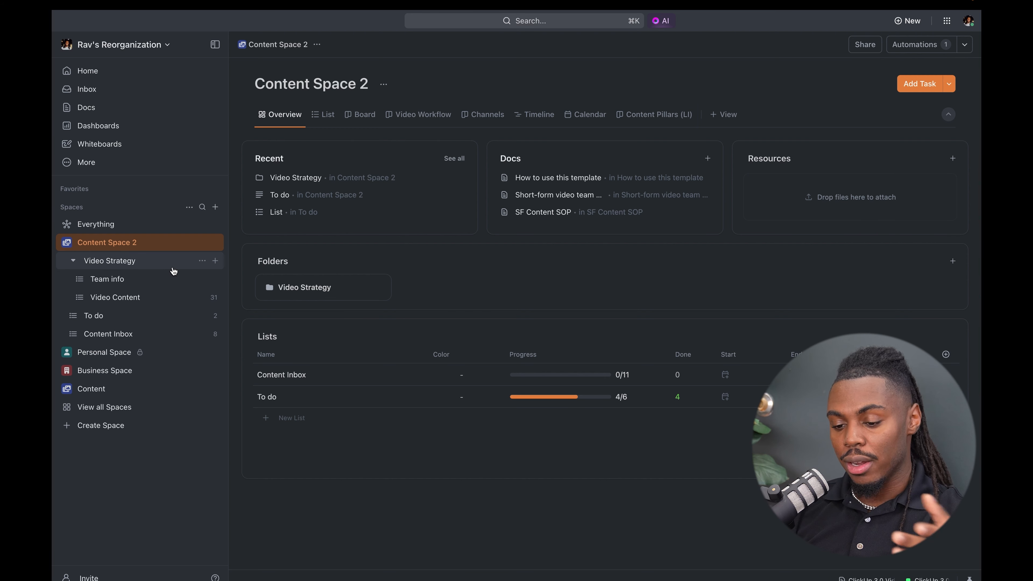
{"action": "left_click", "coordinate": [157, 267]}
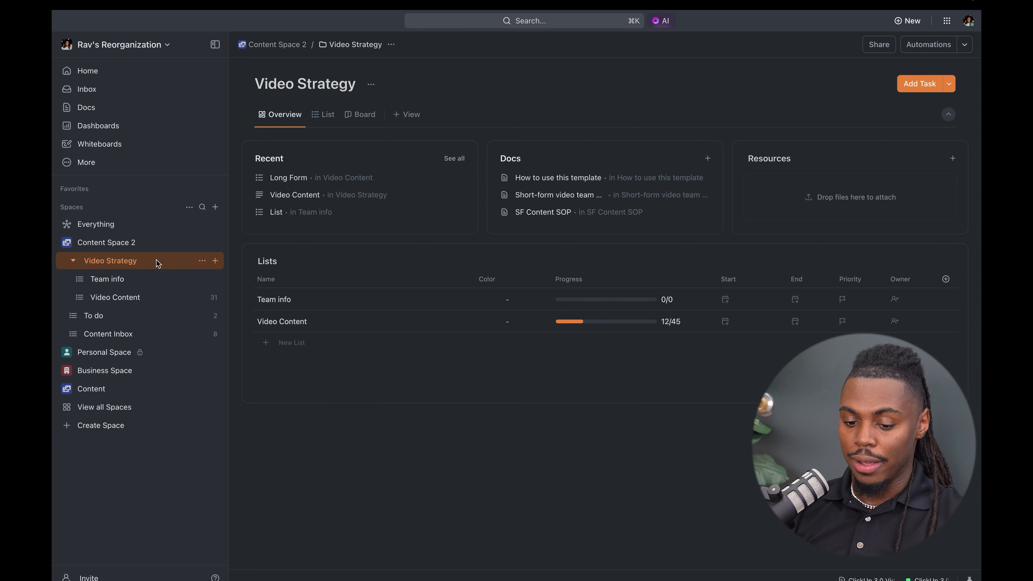
- Return to the Content Space 2 overview and check the column options of its Lists table
{"action": "left_click", "coordinate": [136, 244]}
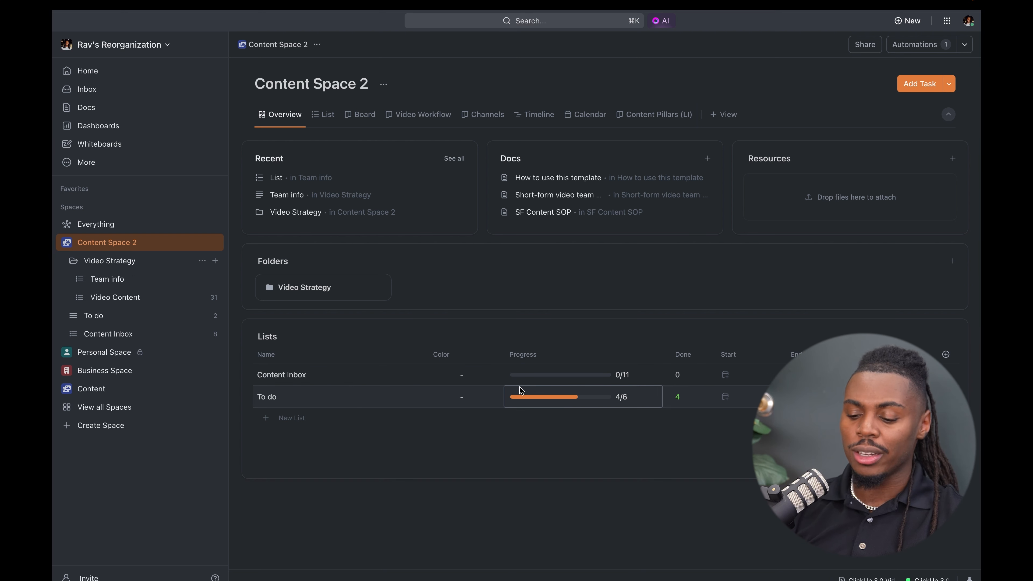
{"action": "left_click", "coordinate": [946, 354]}
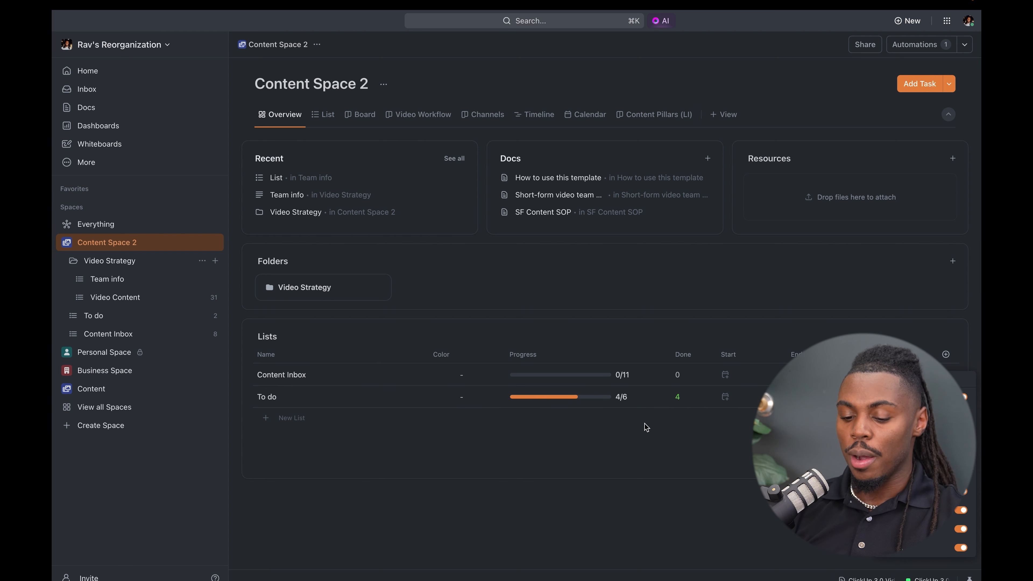
{"action": "left_click", "coordinate": [710, 458]}
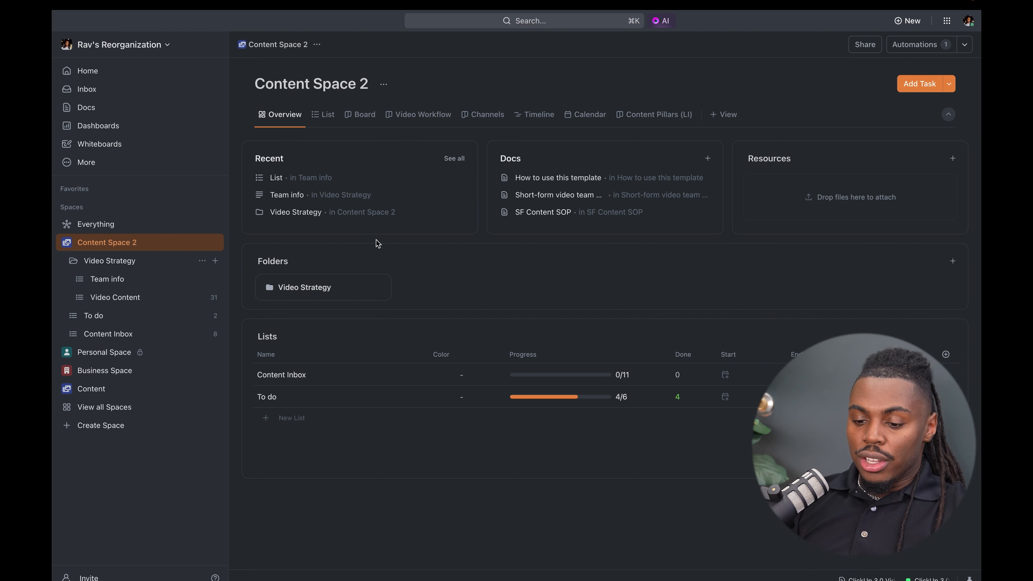
- Open the List view of Content Space 2 and look through the Video Content tasks grouped by status
{"action": "left_click", "coordinate": [336, 119]}
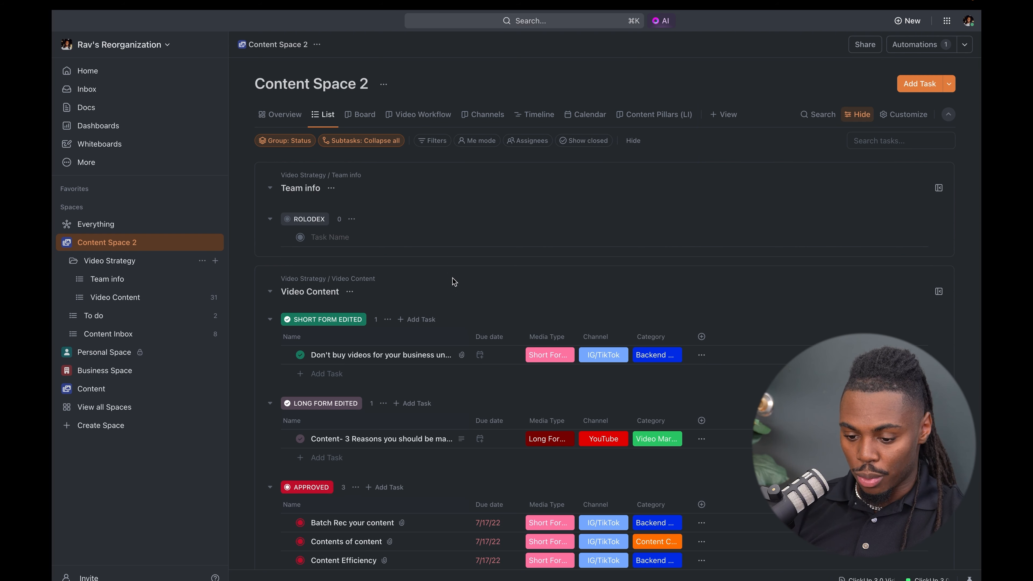
{"action": "scroll", "coordinate": [454, 281], "scroll_direction": "down", "scroll_amount": 2}
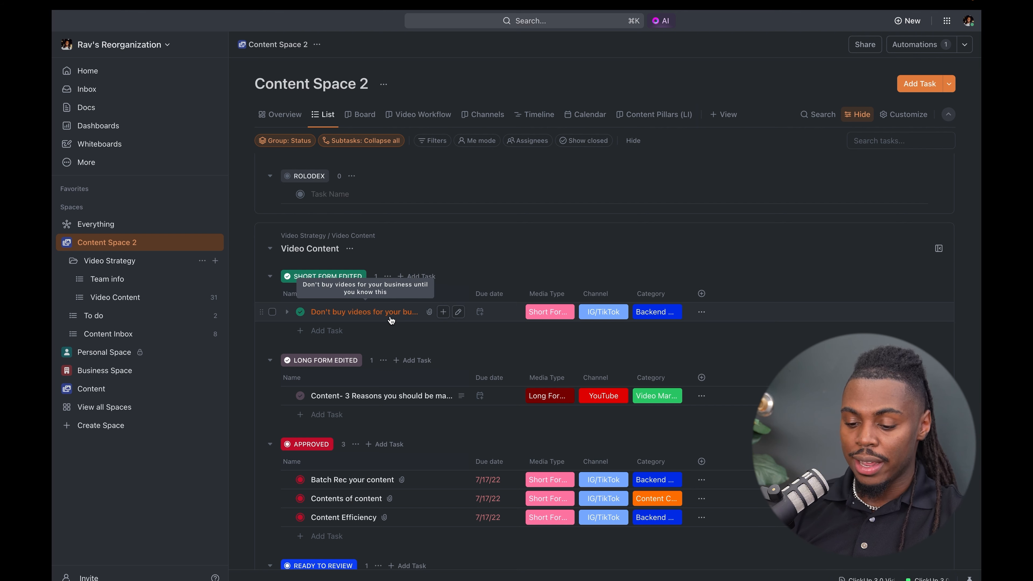
{"action": "scroll", "coordinate": [388, 319], "scroll_direction": "down", "scroll_amount": 1}
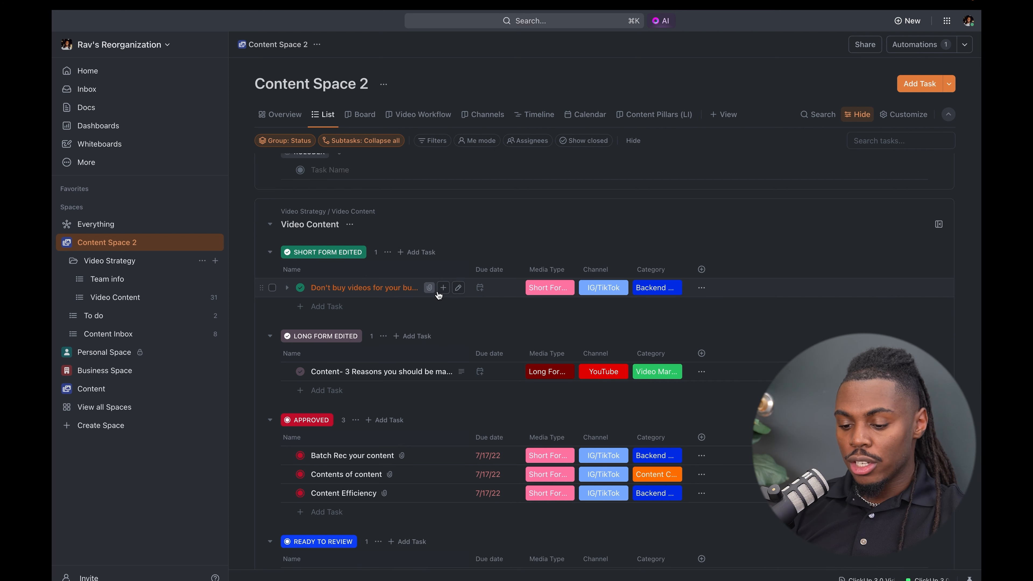
- Open the task "Don't buy videos for your business until you know this", try its full-screen layout, and switch it to the Sidebar layout
{"action": "left_click", "coordinate": [404, 287]}
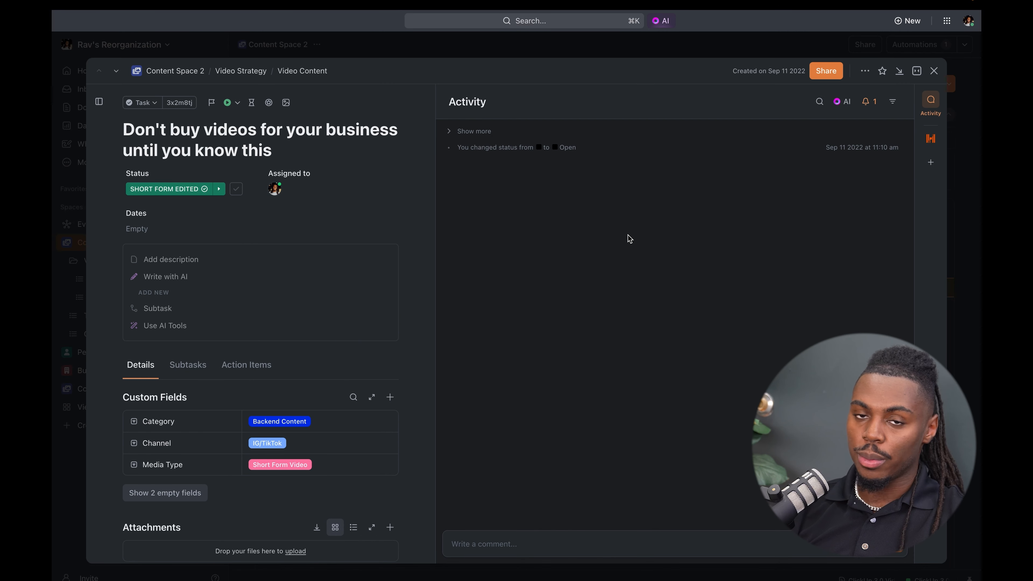
{"action": "left_click", "coordinate": [915, 72]}
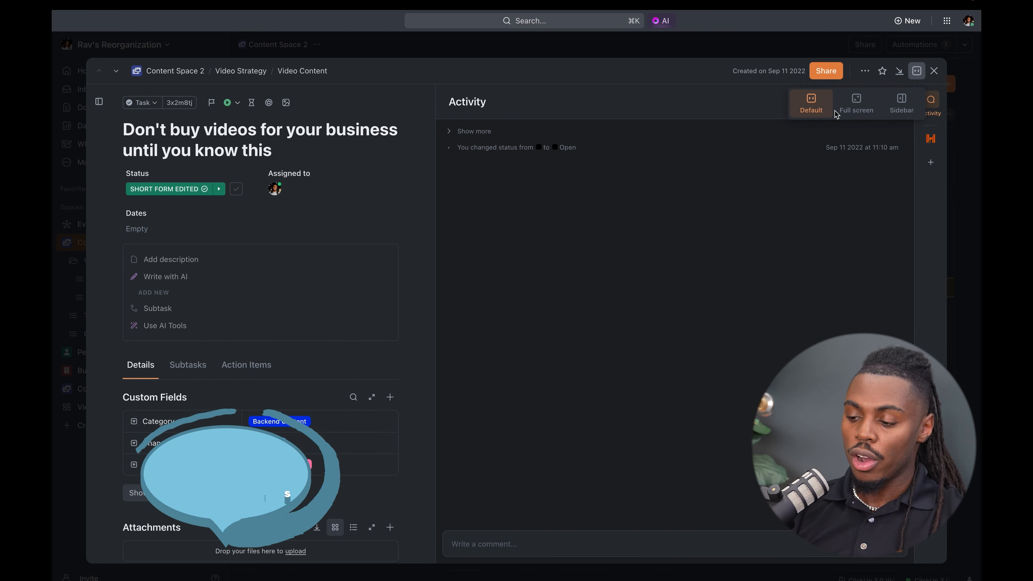
{"action": "left_click", "coordinate": [853, 110]}
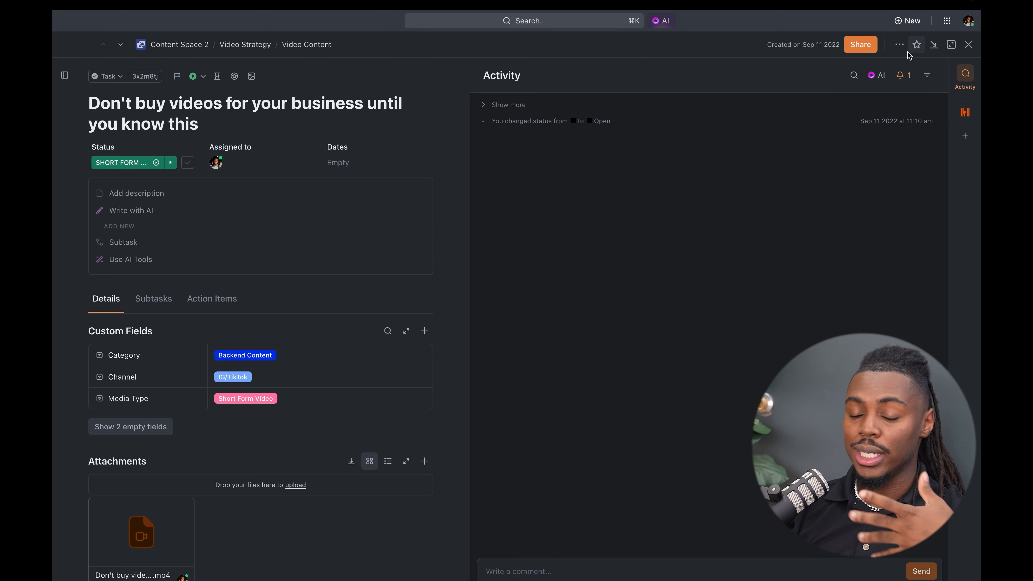
{"action": "left_click", "coordinate": [951, 44]}
{"action": "left_click", "coordinate": [931, 81]}
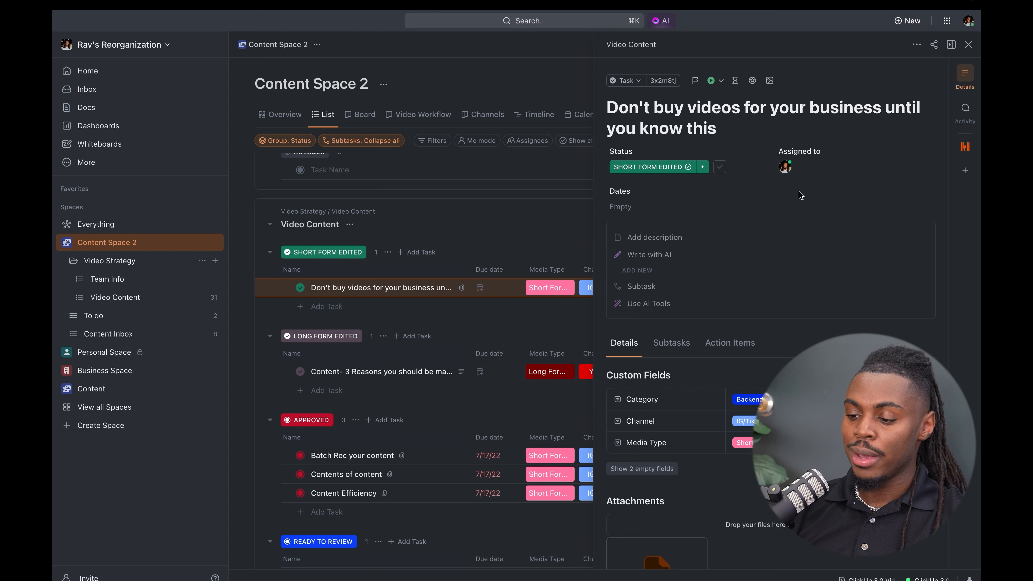
- Look through the Video Content task list and the task's details side by side, and close the task
{"action": "scroll", "coordinate": [379, 319], "scroll_direction": "down", "scroll_amount": 8}
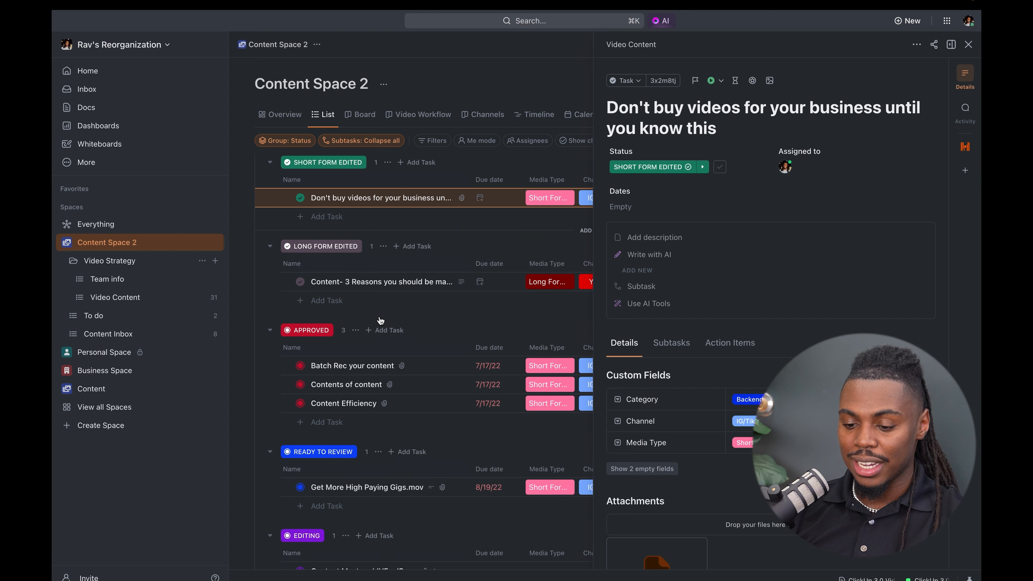
{"action": "scroll", "coordinate": [379, 319], "scroll_direction": "down", "scroll_amount": 1}
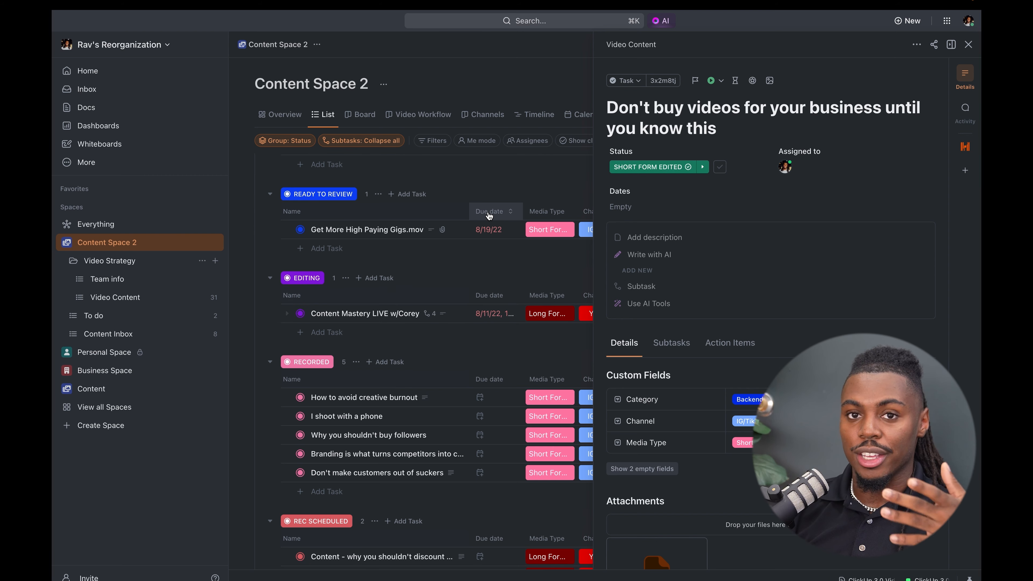
{"action": "scroll", "coordinate": [490, 216], "scroll_direction": "up", "scroll_amount": 4}
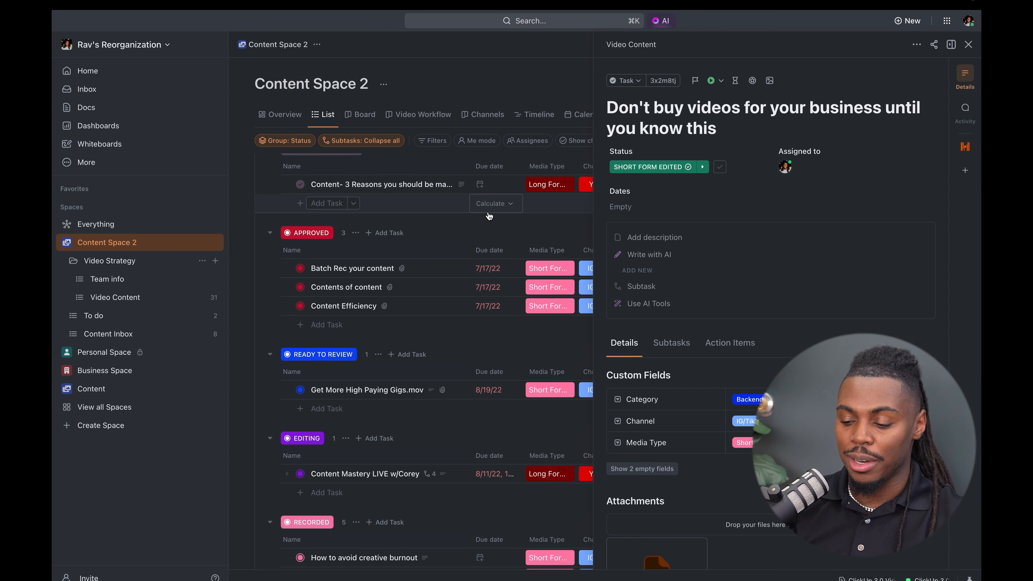
{"action": "scroll", "coordinate": [696, 549], "scroll_direction": "down", "scroll_amount": 3}
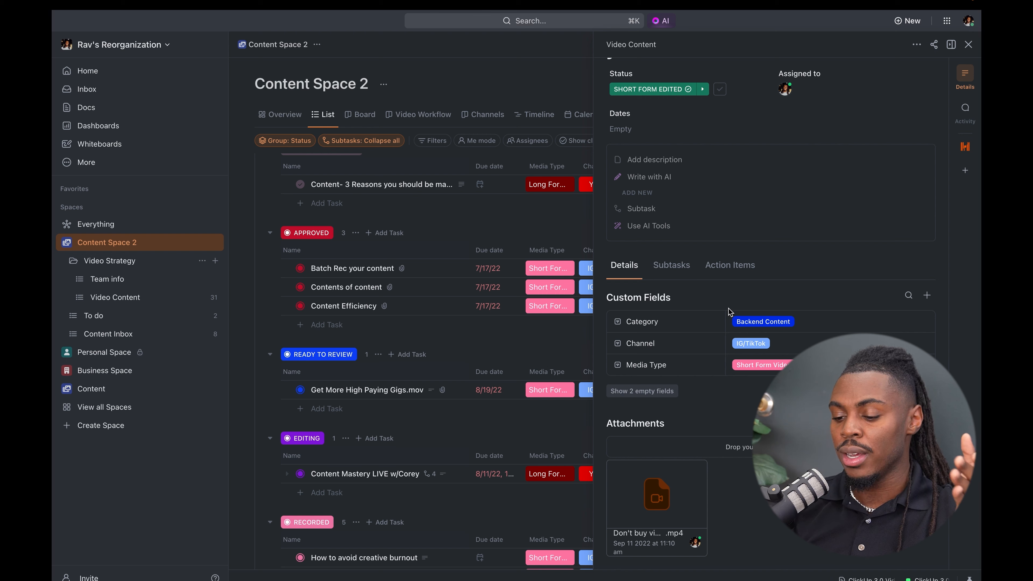
{"action": "scroll", "coordinate": [808, 193], "scroll_direction": "up", "scroll_amount": 3}
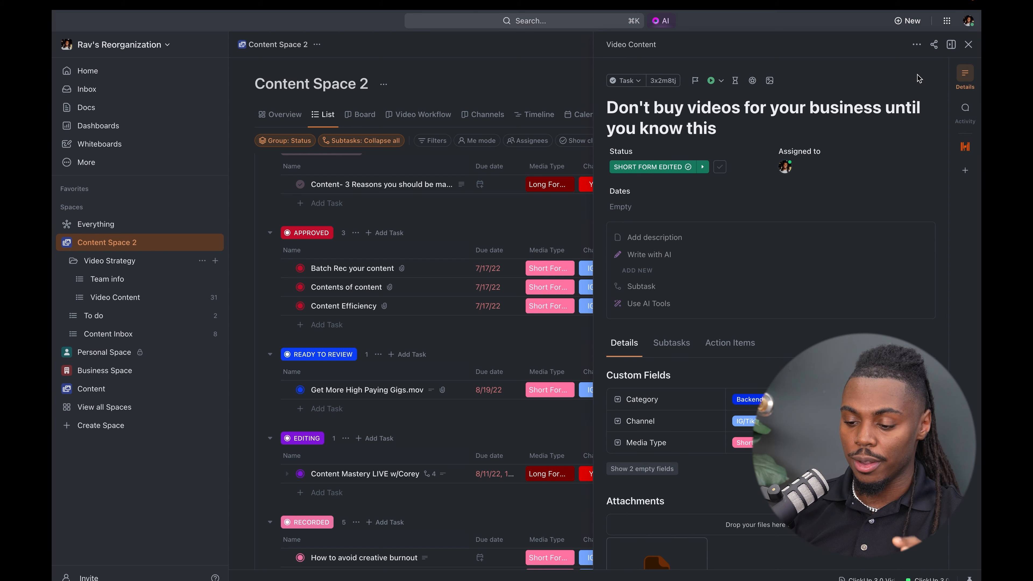
{"action": "left_click", "coordinate": [969, 44]}
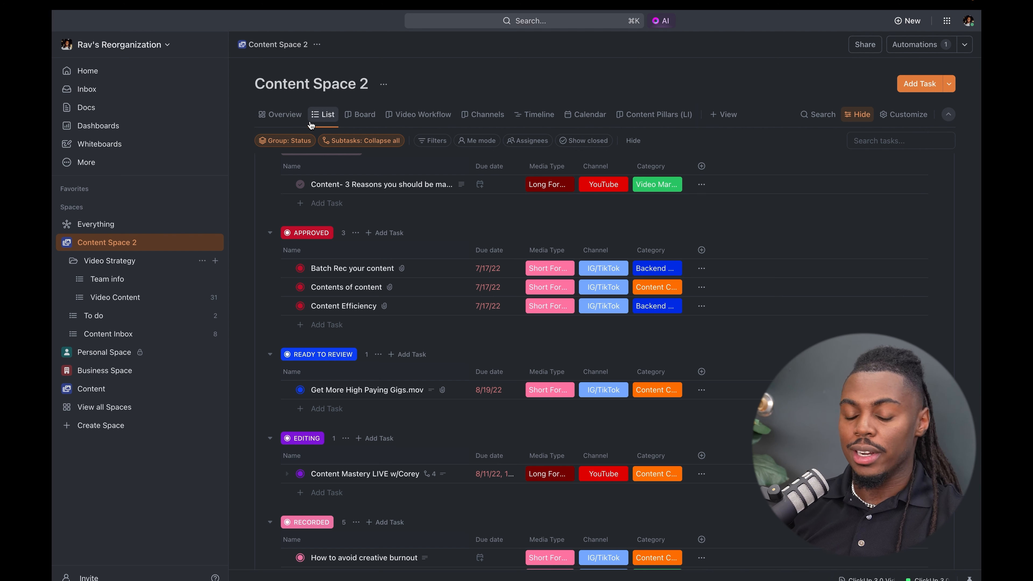
- Open the Inbox and check the filter options for its Other notifications
{"action": "left_click", "coordinate": [122, 92]}
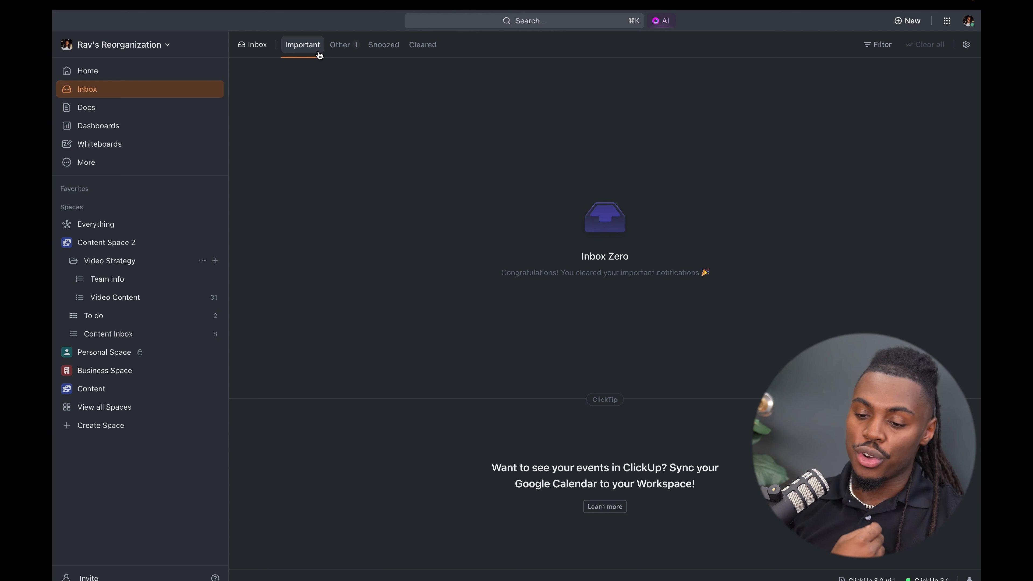
{"action": "left_click", "coordinate": [349, 53]}
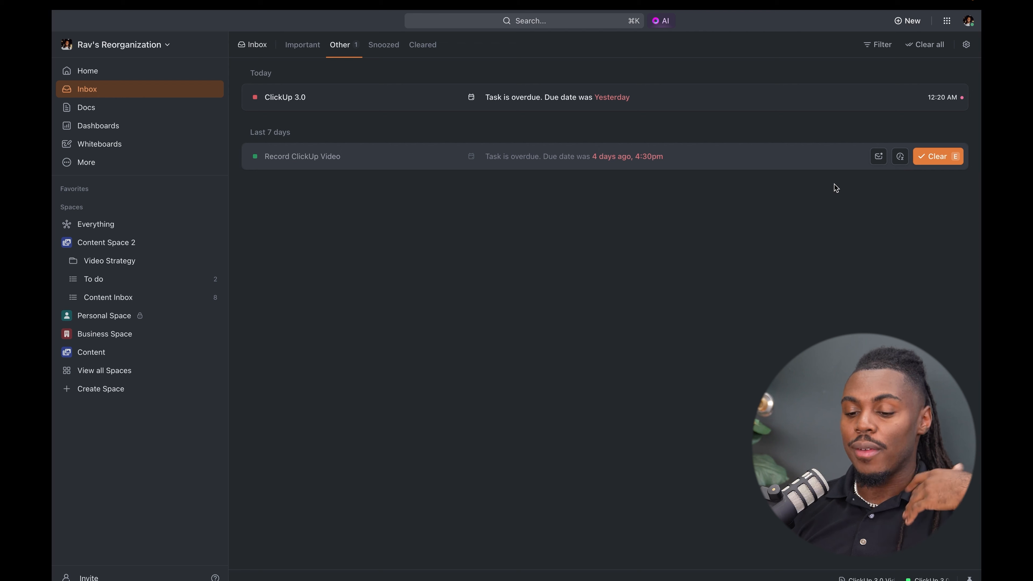
{"action": "left_click", "coordinate": [879, 44]}
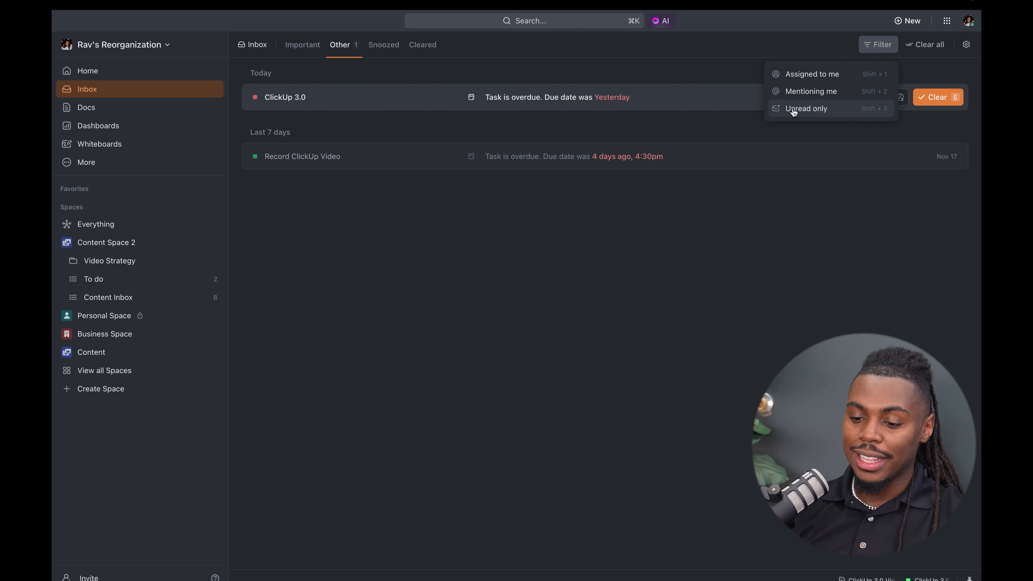
{"action": "left_click", "coordinate": [632, 76]}
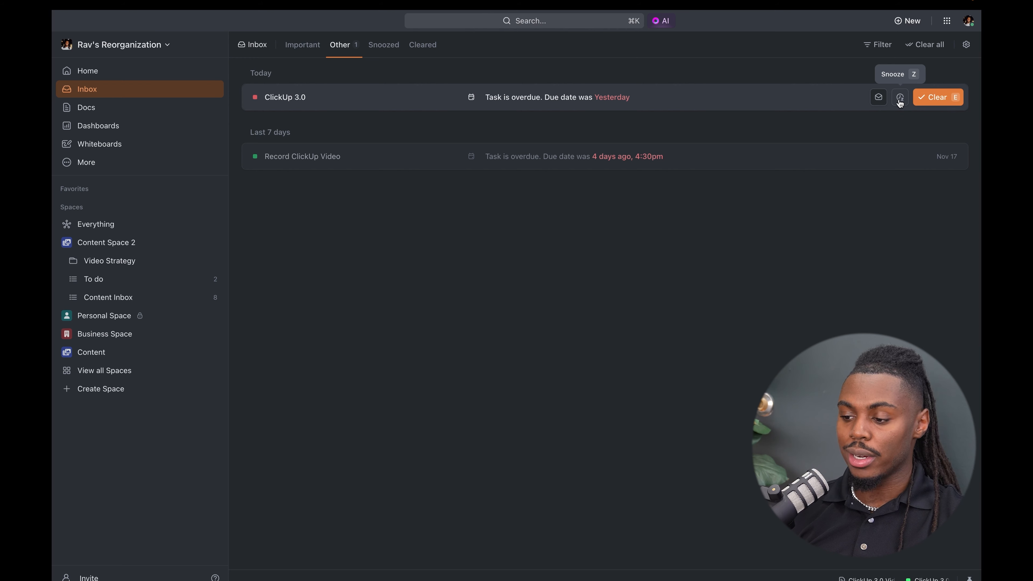
- View the Snoozed and Cleared notifications, and return to the Important ones
{"action": "left_click", "coordinate": [384, 45]}
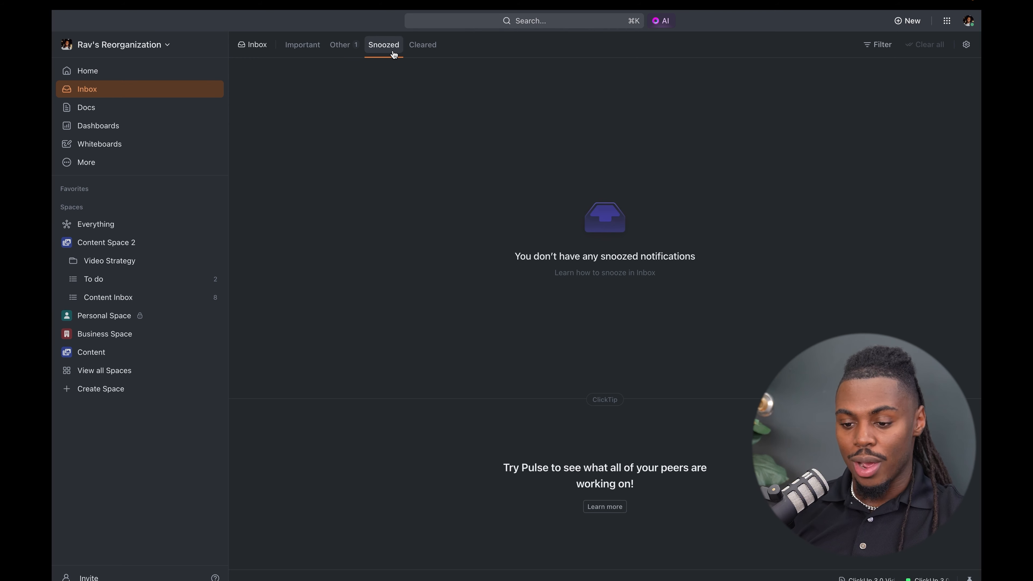
{"action": "left_click", "coordinate": [414, 49]}
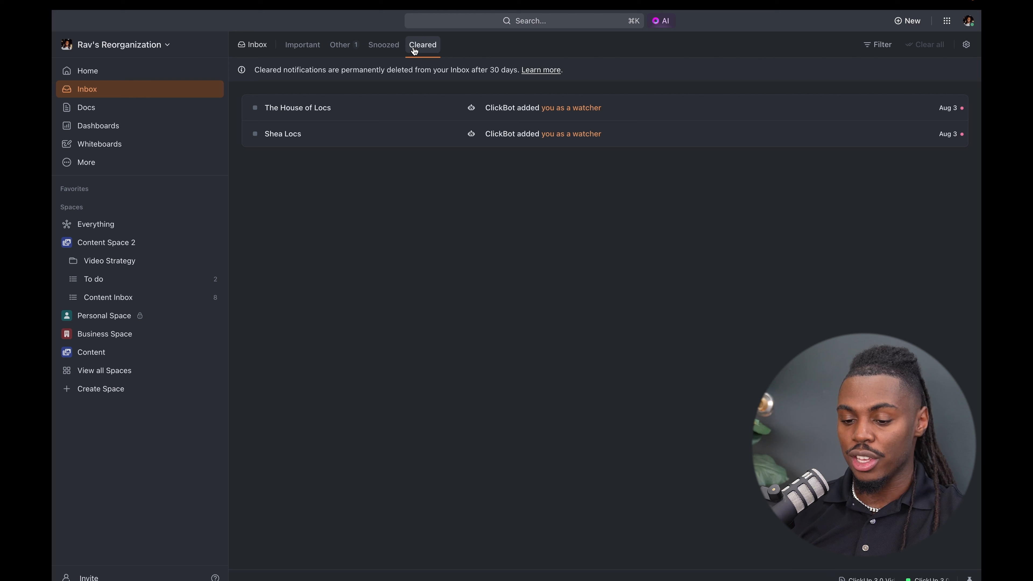
{"action": "left_click", "coordinate": [312, 53]}
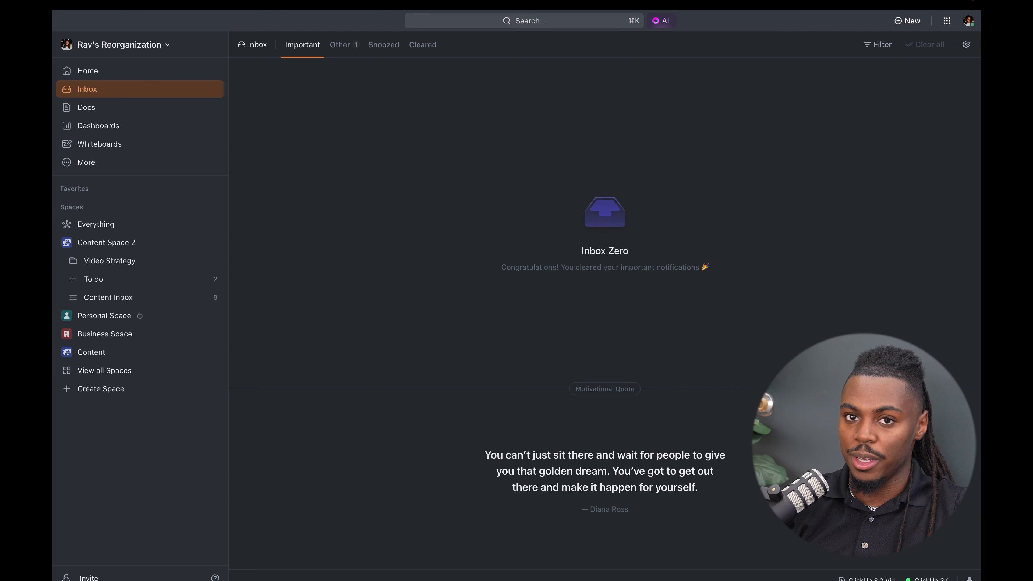
- Open the ClickUp 3.0 notification among the Other notifications, show its task details, and switch the task to the Default layout
{"action": "left_click", "coordinate": [341, 44]}
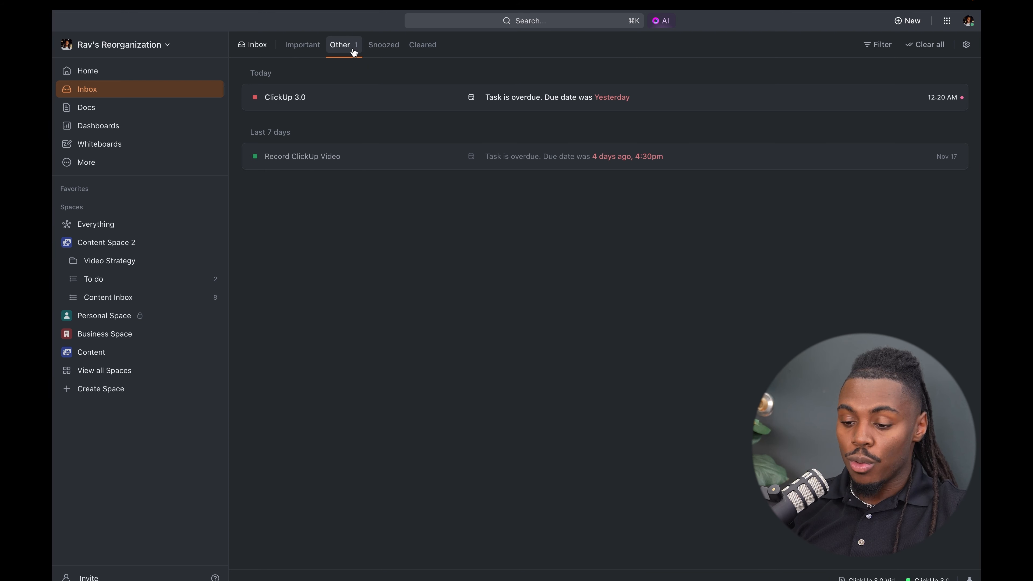
{"action": "left_click", "coordinate": [337, 98]}
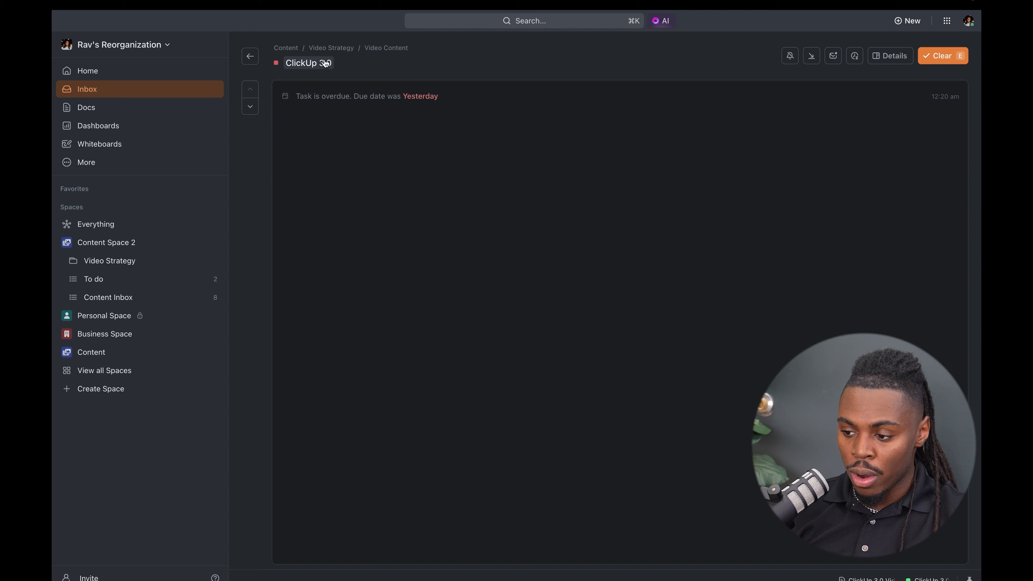
{"action": "left_click", "coordinate": [888, 59]}
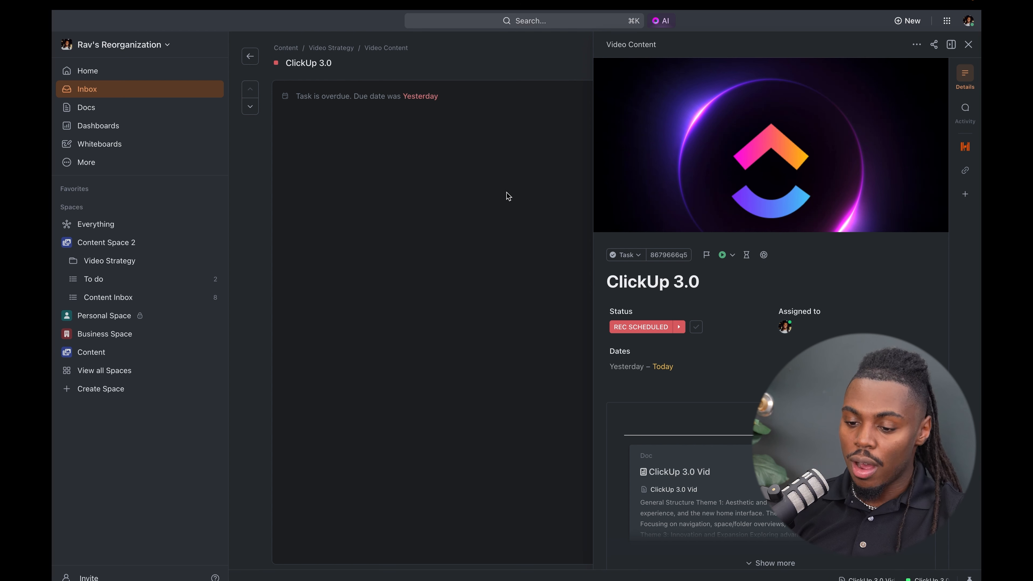
{"action": "left_click", "coordinate": [950, 45]}
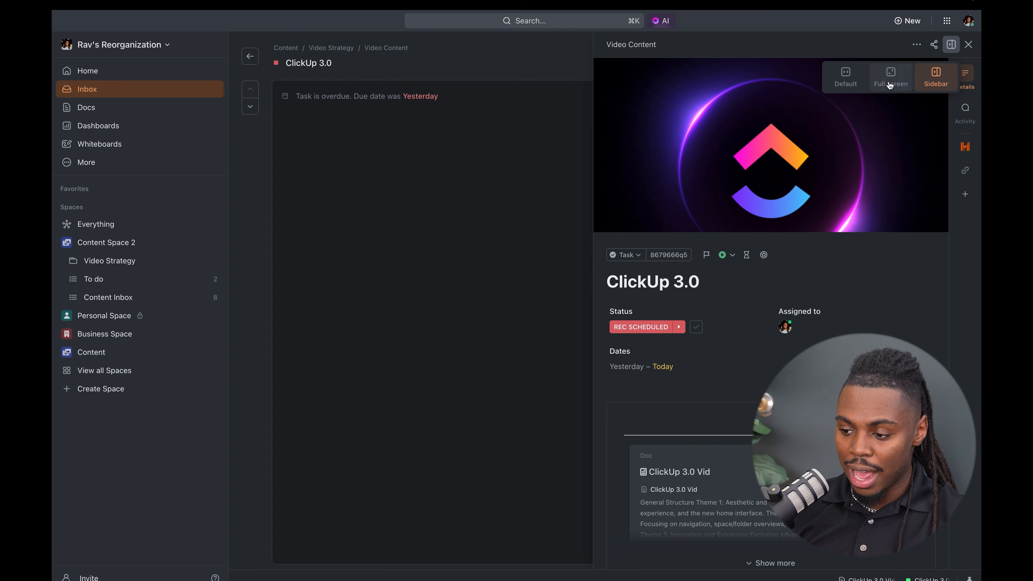
{"action": "left_click", "coordinate": [848, 84]}
{"action": "left_click", "coordinate": [913, 72]}
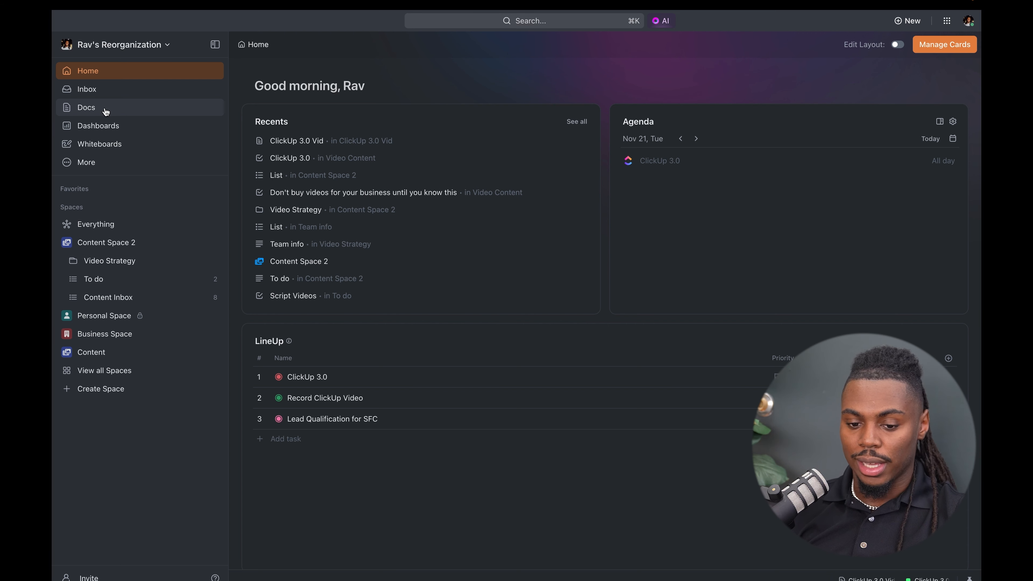
- Open the Docs hub and check which fields its document list can be filtered by
{"action": "left_click", "coordinate": [106, 111]}
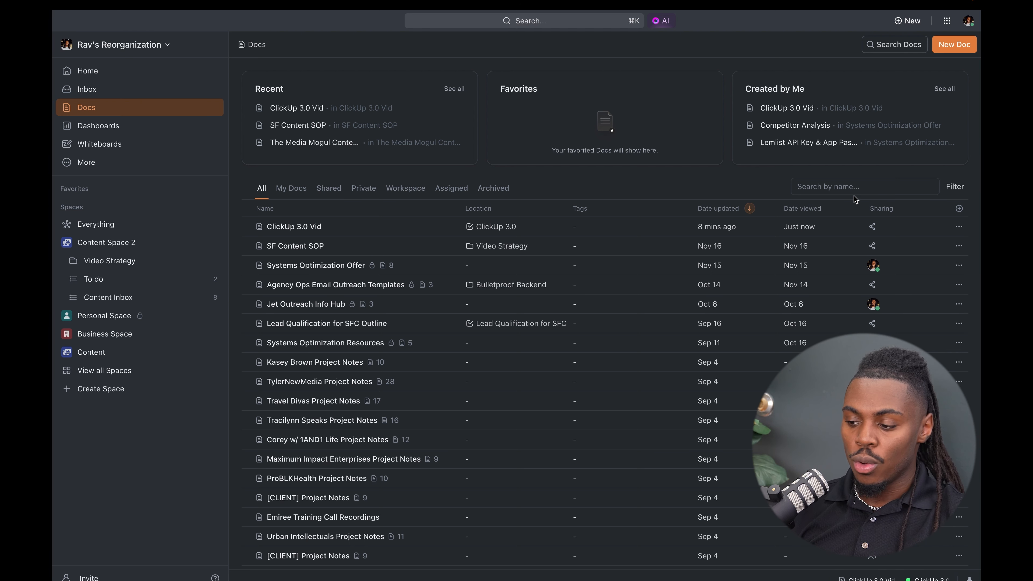
{"action": "left_click", "coordinate": [954, 189]}
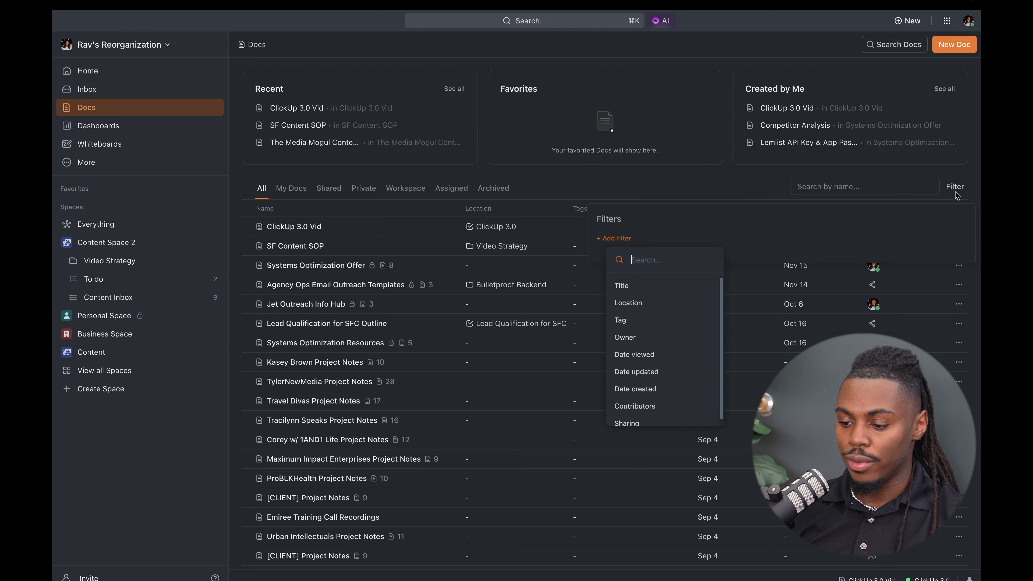
{"action": "left_click", "coordinate": [696, 189]}
{"action": "left_click", "coordinate": [821, 187]}
{"action": "left_click", "coordinate": [822, 188]}
{"action": "left_click", "coordinate": [629, 184]}
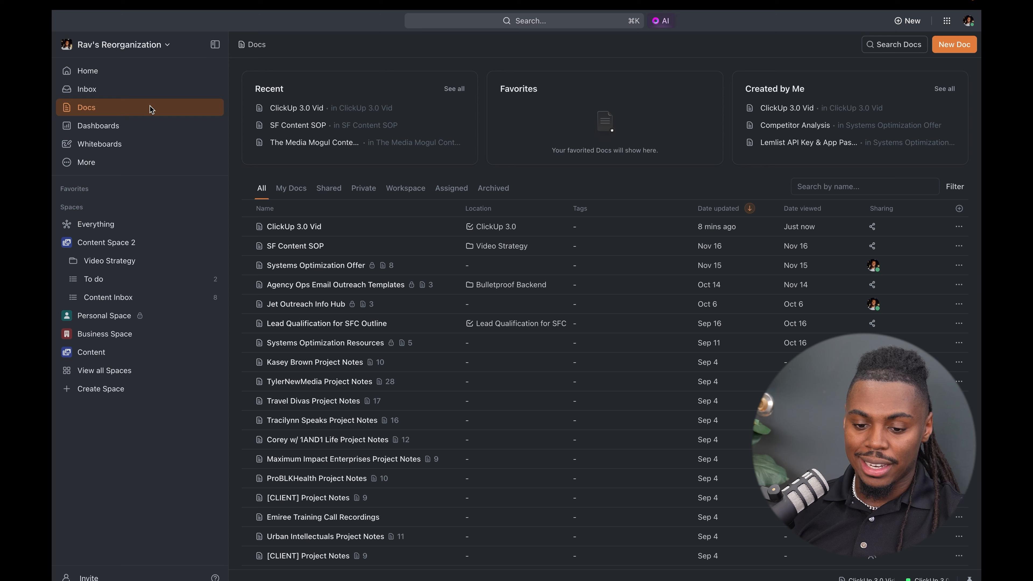
- Open the Dashboards hub and check the column options of its dashboard list
{"action": "left_click", "coordinate": [115, 126]}
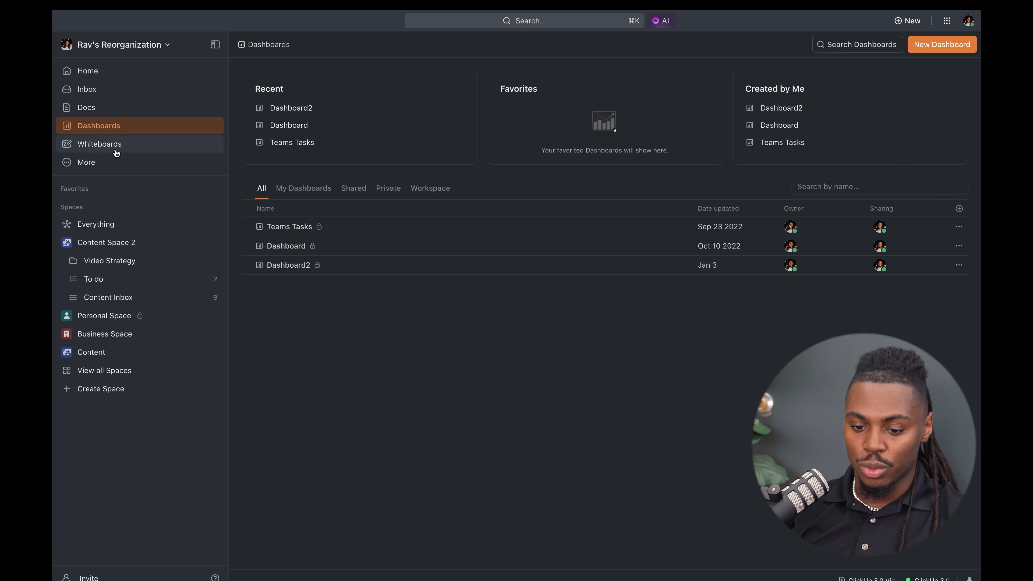
{"action": "left_click", "coordinate": [959, 208]}
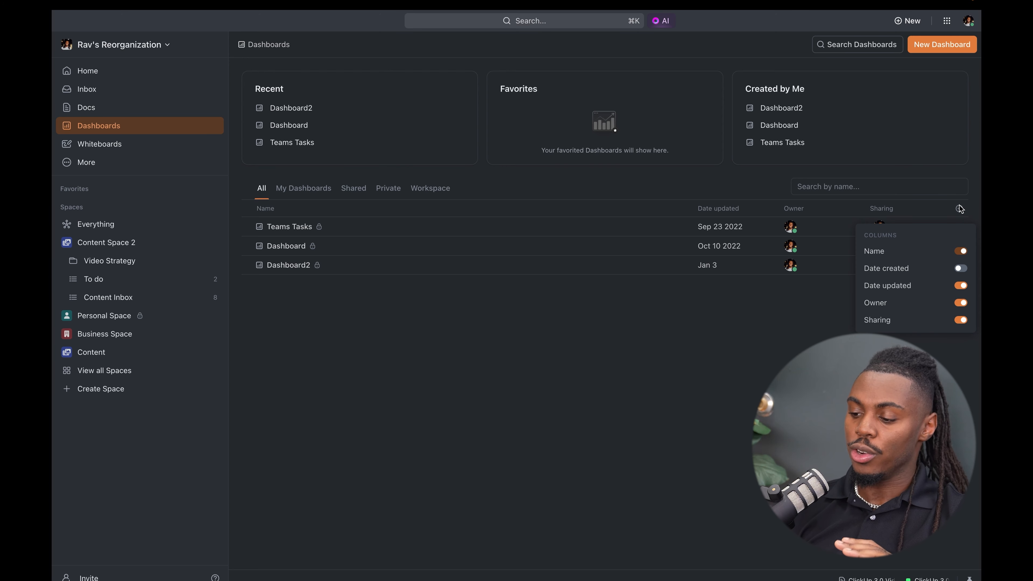
{"action": "left_click", "coordinate": [647, 301]}
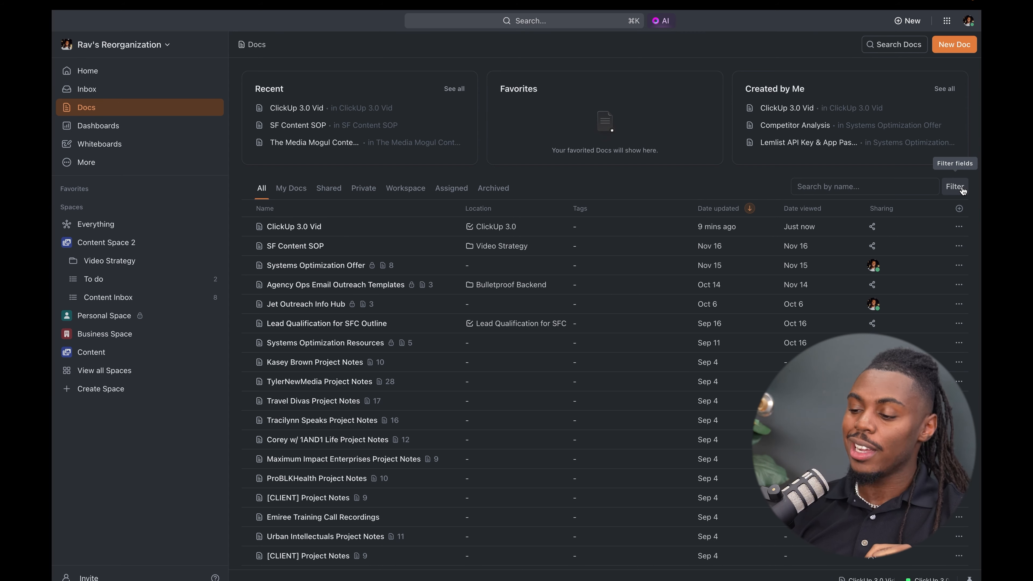
- Add a Title filter to the Docs list and check the fields available for another filter
{"action": "left_click", "coordinate": [962, 190]}
{"action": "left_click", "coordinate": [654, 290]}
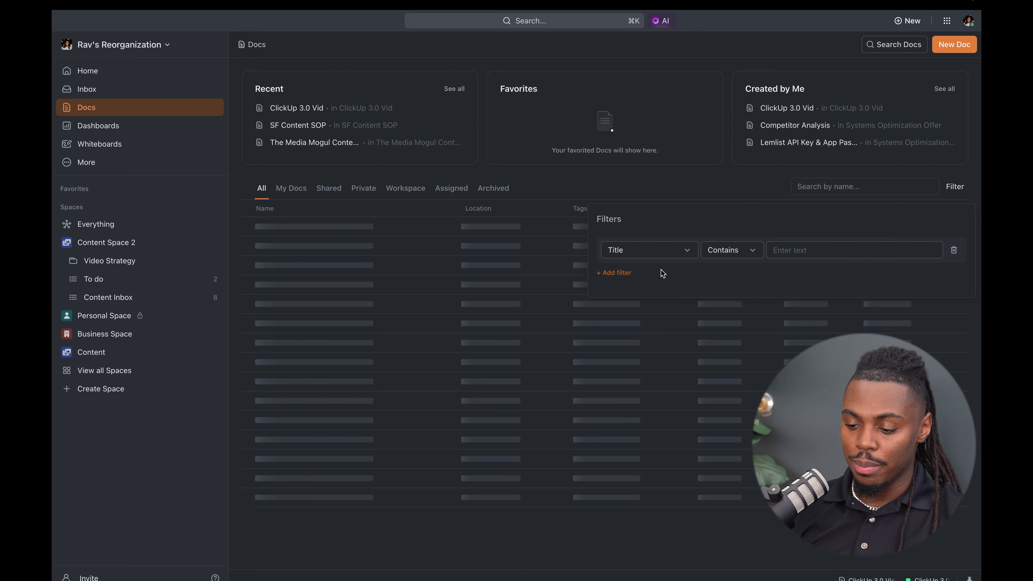
{"action": "left_click", "coordinate": [616, 272]}
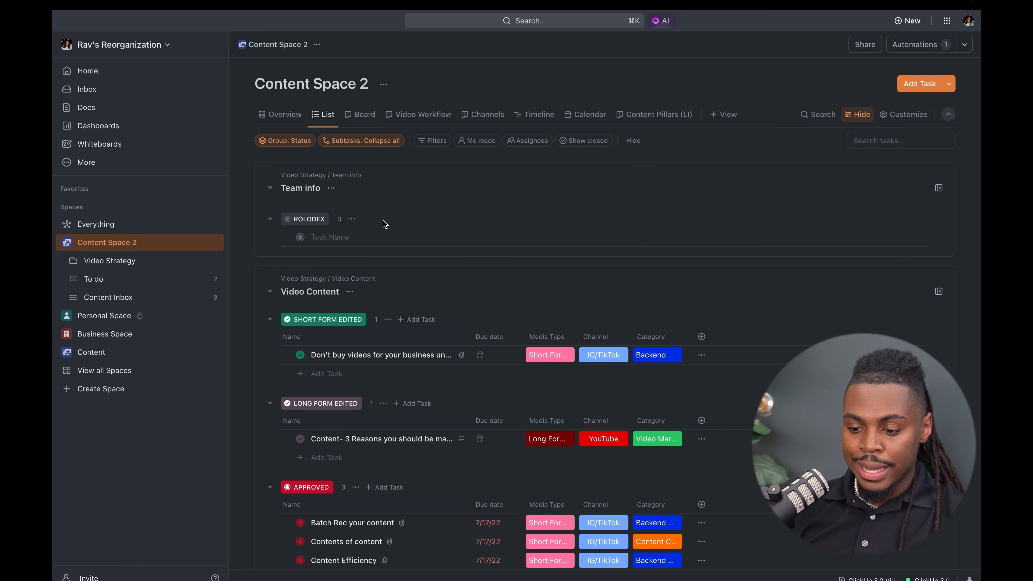
- Look over the Content Space 2 List view, collapse its header, and expand the header again
{"action": "scroll", "coordinate": [384, 224], "scroll_direction": "down", "scroll_amount": 2}
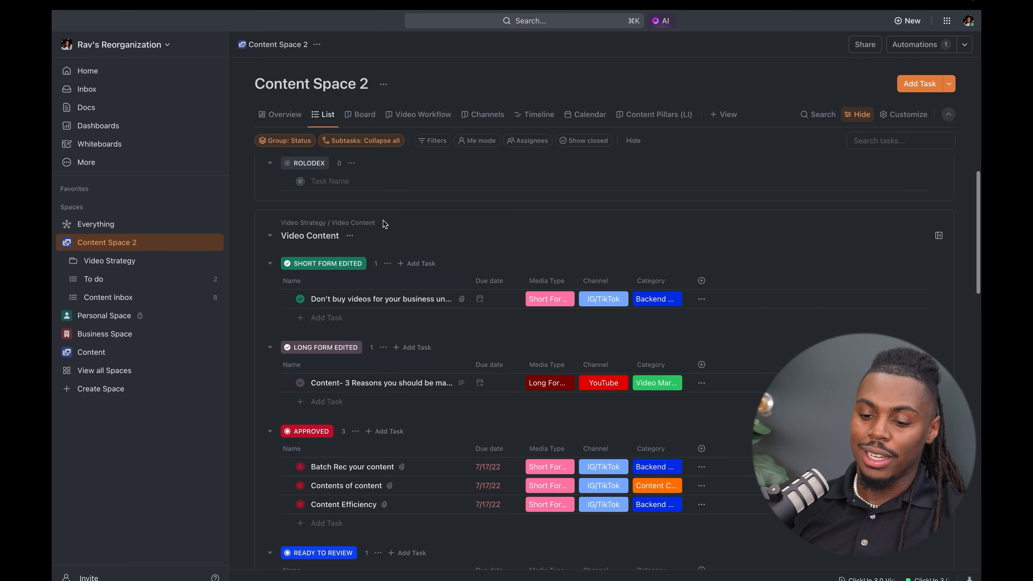
{"action": "scroll", "coordinate": [384, 224], "scroll_direction": "up", "scroll_amount": 2}
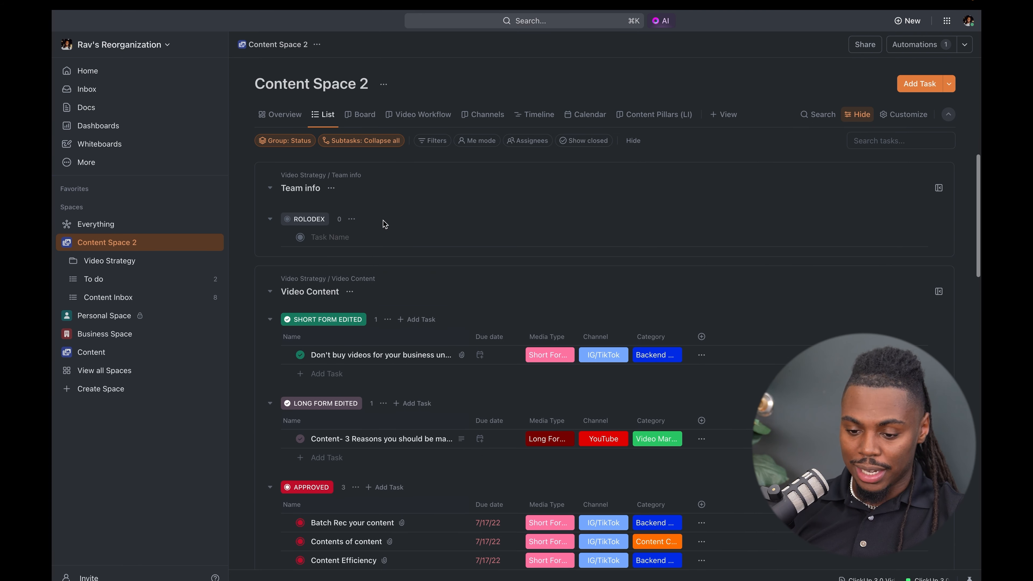
{"action": "left_click", "coordinate": [949, 119]}
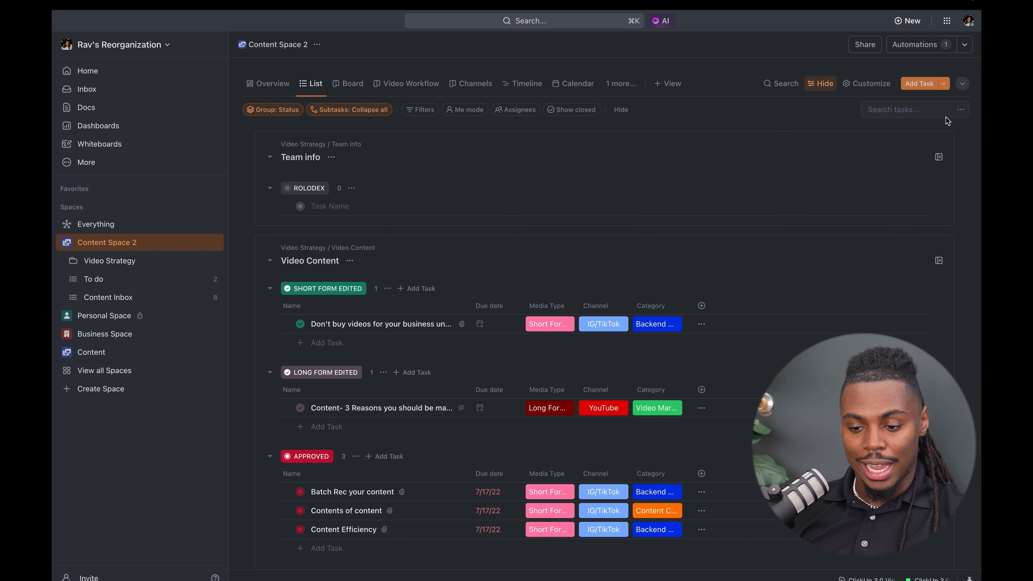
{"action": "left_click", "coordinate": [968, 72]}
- Check the first quick option beside the Content Space 2 title and dismiss it
{"action": "mouse_move", "coordinate": [386, 86]}
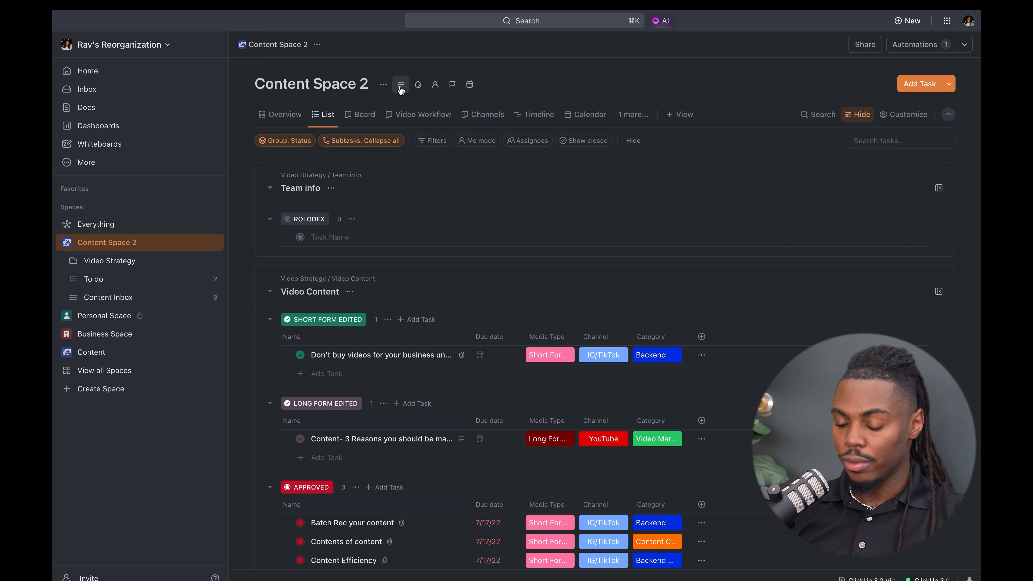
{"action": "left_click", "coordinate": [401, 90]}
{"action": "key", "text": "Escape"}
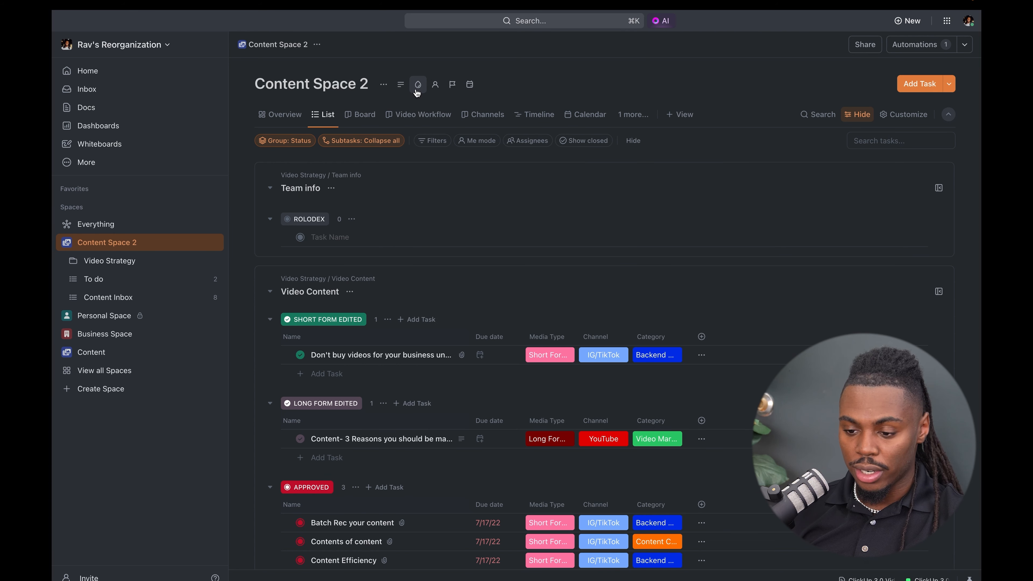
- Collapse the Content Space 2 header and hide the list's filter bar, then restore the filter bar
{"action": "left_click", "coordinate": [950, 122]}
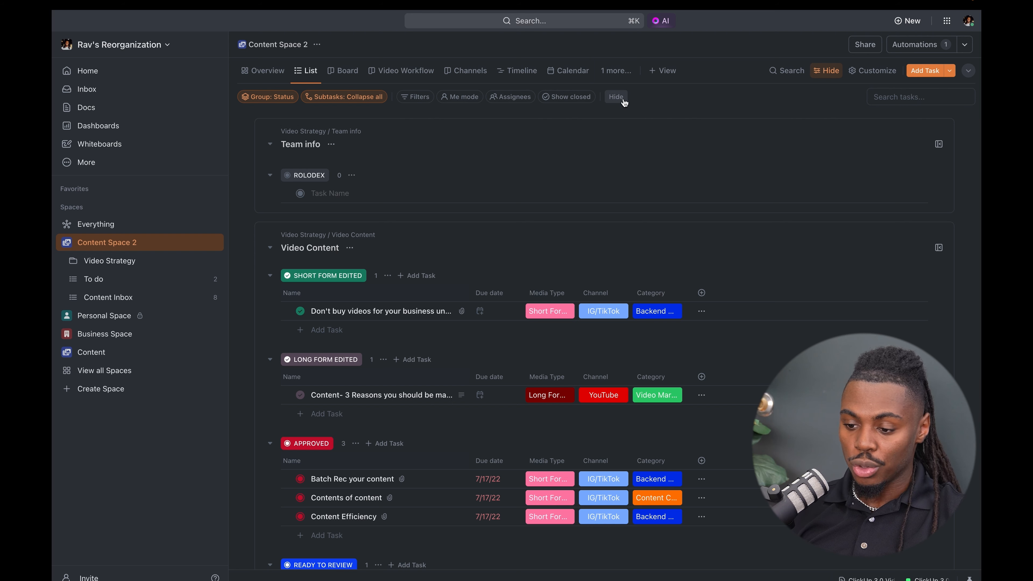
{"action": "left_click", "coordinate": [616, 97]}
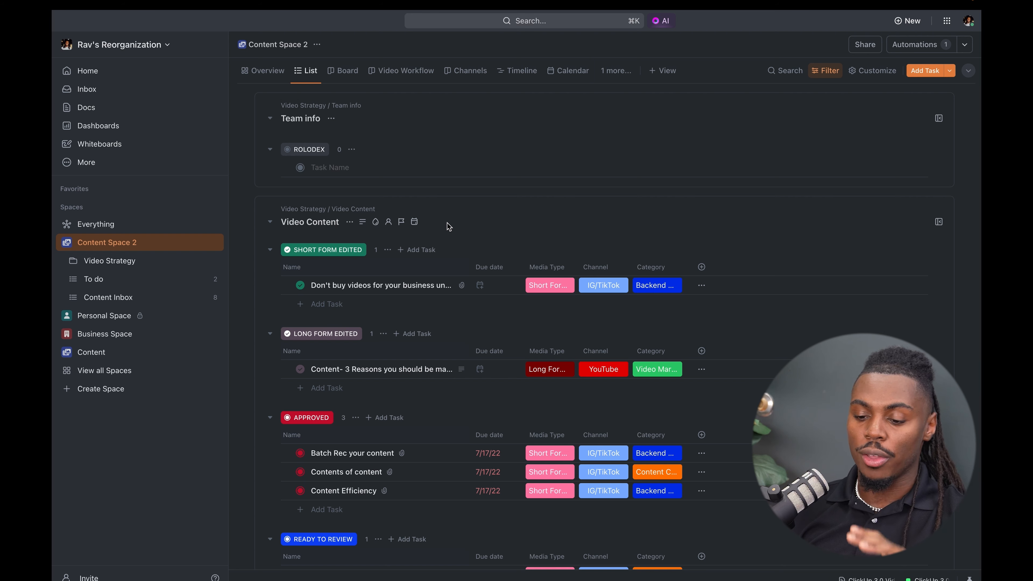
{"action": "scroll", "coordinate": [449, 227], "scroll_direction": "up", "scroll_amount": 2}
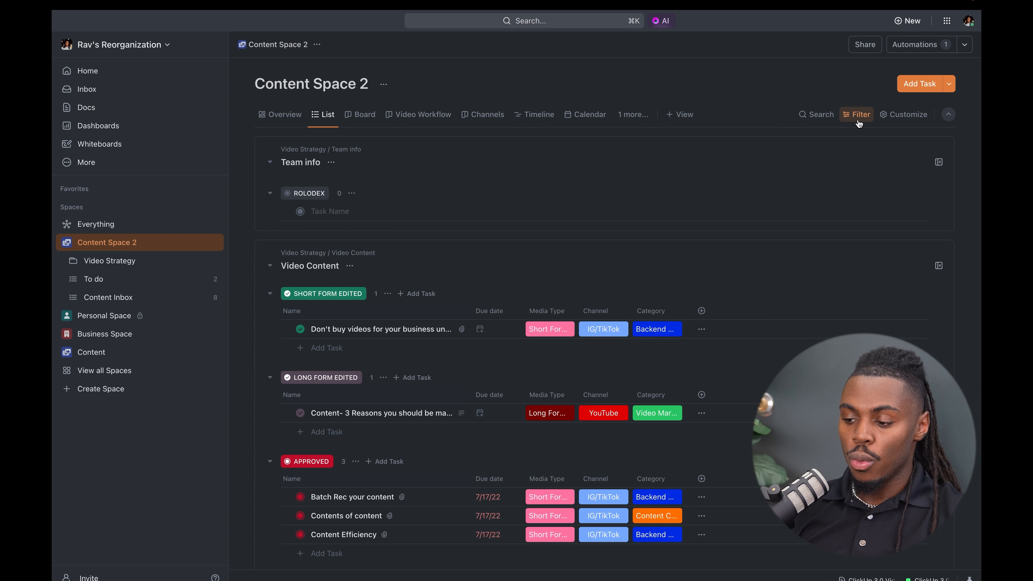
{"action": "left_click", "coordinate": [859, 116]}
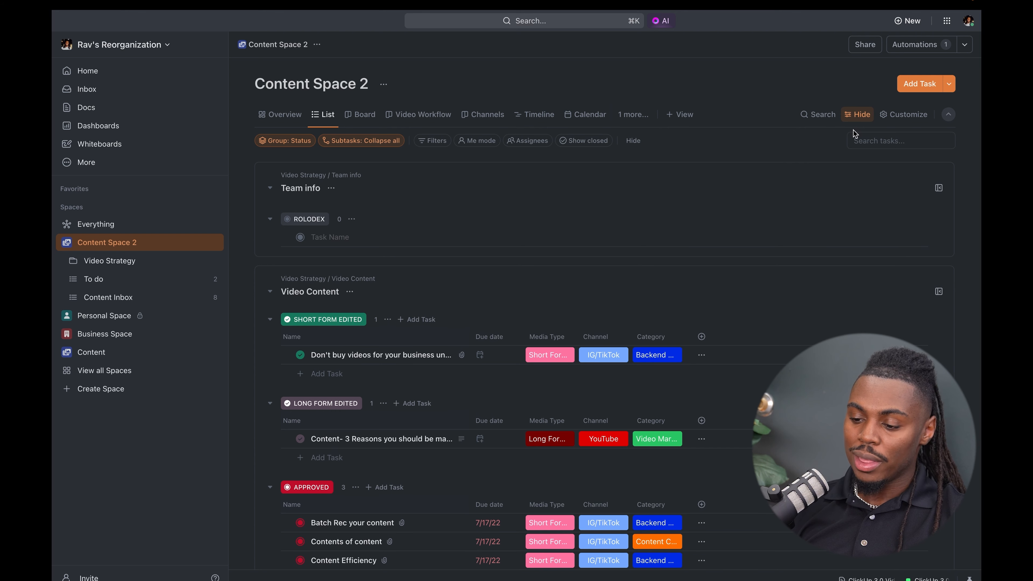
- Filter the Content Space 2 list to tasks where Status Is any of the Active statuses
{"action": "left_click", "coordinate": [432, 142]}
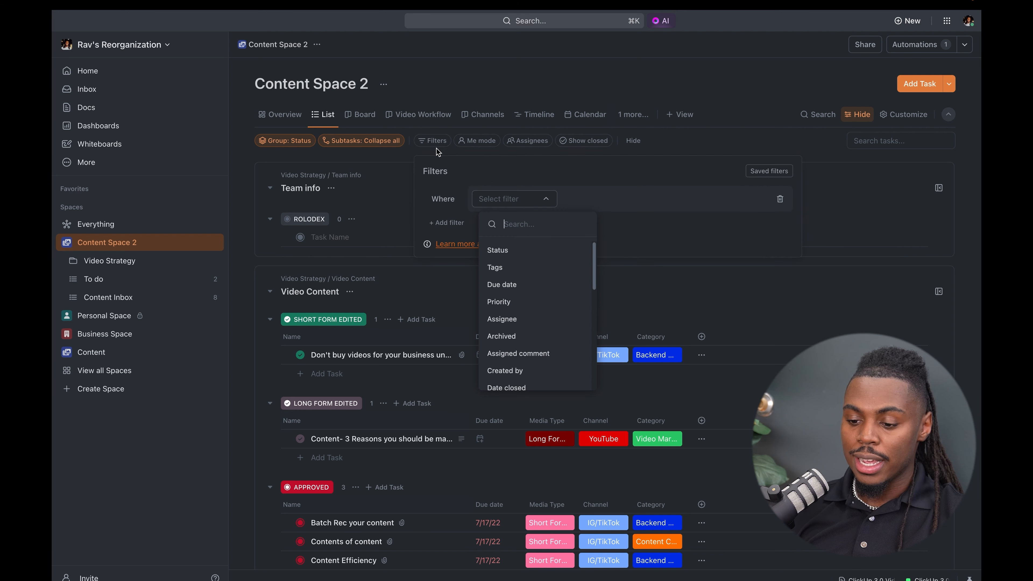
{"action": "left_click", "coordinate": [536, 253]}
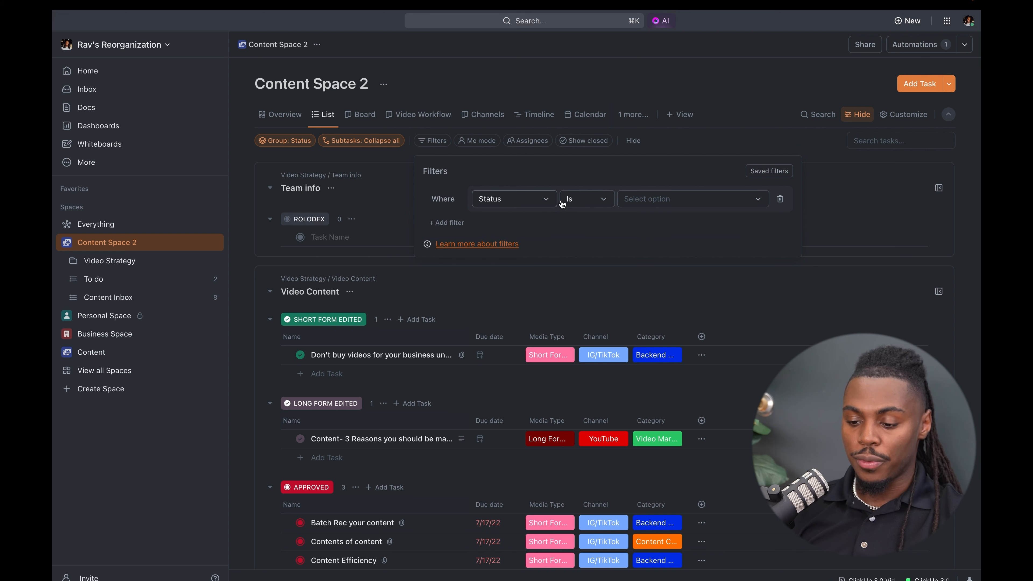
{"action": "left_click", "coordinate": [669, 199]}
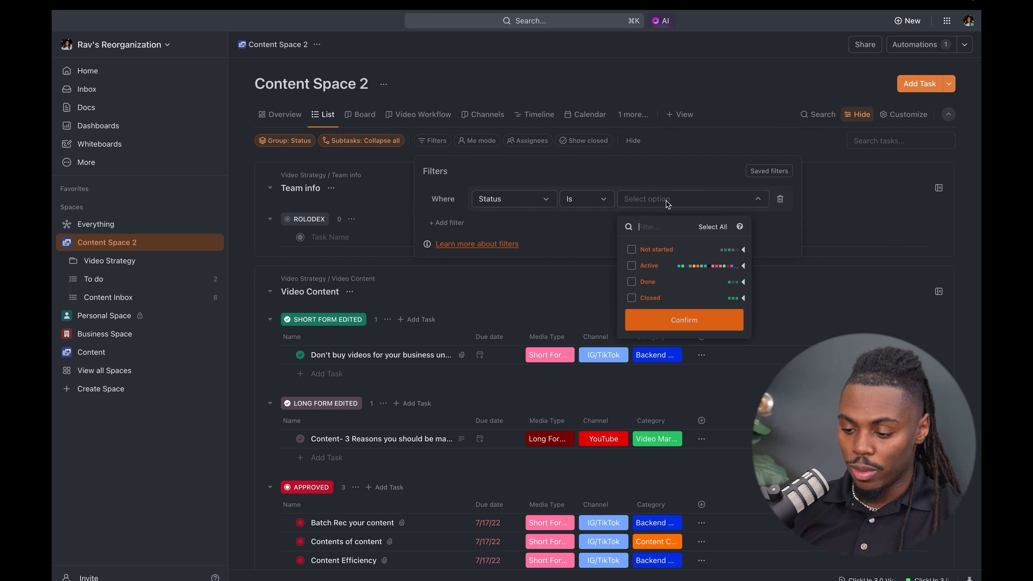
{"action": "left_click", "coordinate": [744, 266]}
{"action": "left_click", "coordinate": [632, 270]}
{"action": "left_click", "coordinate": [466, 227]}
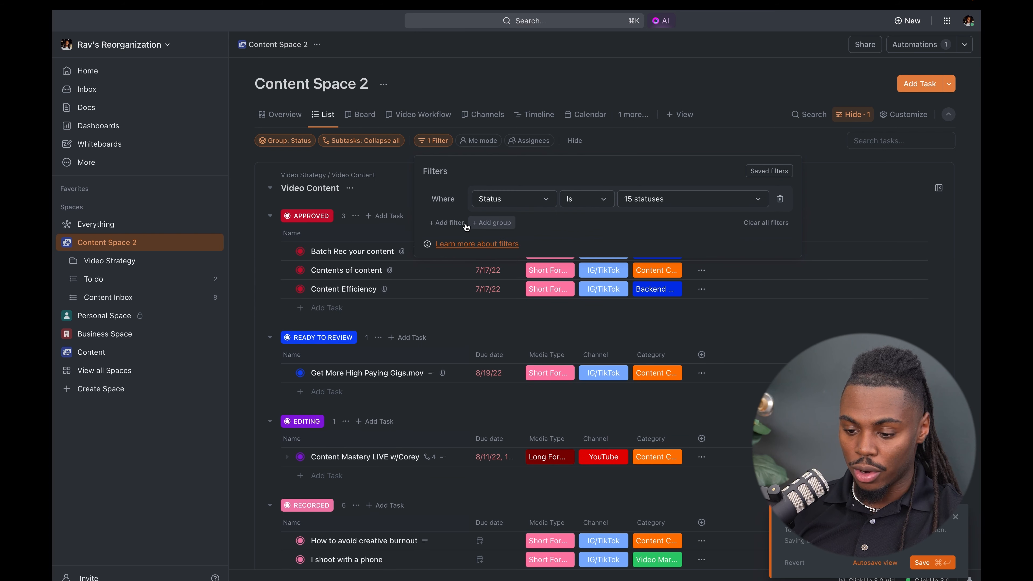
- Add a filter group with Due date Is Next 7 days, switching its operator to OR and back to AND
{"action": "left_click", "coordinate": [480, 223]}
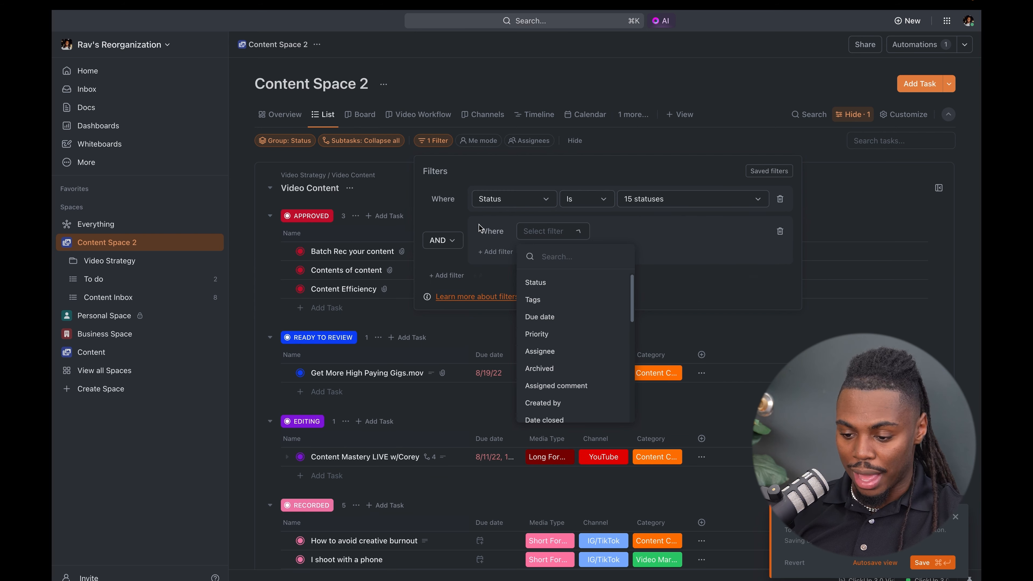
{"action": "left_click", "coordinate": [557, 316]}
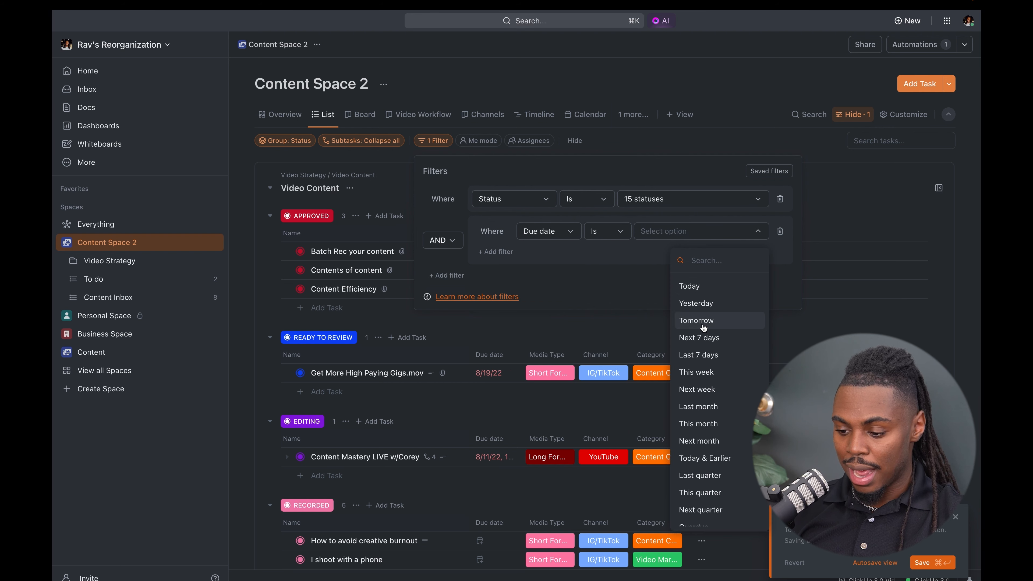
{"action": "left_click", "coordinate": [699, 338]}
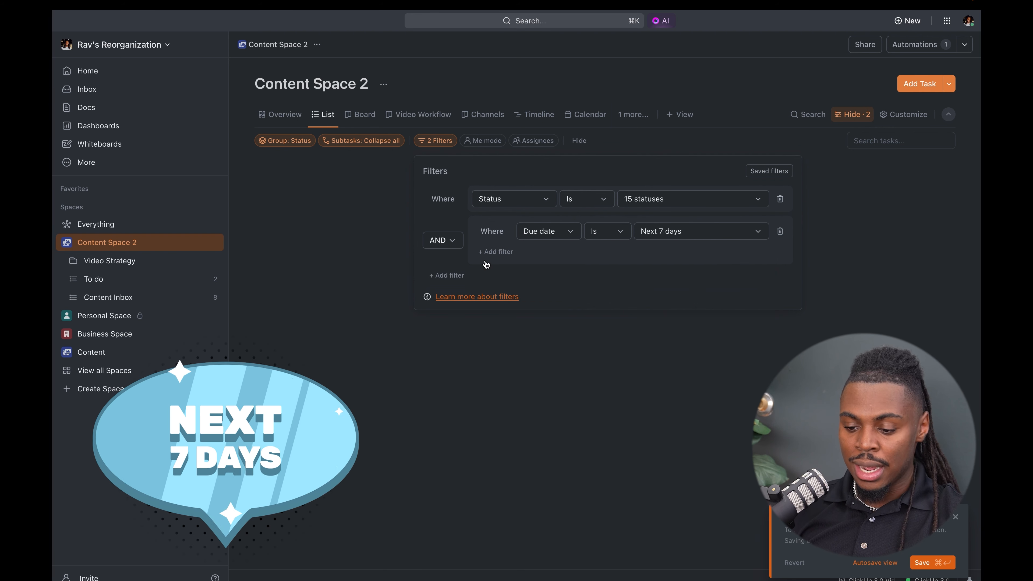
{"action": "left_click", "coordinate": [452, 240]}
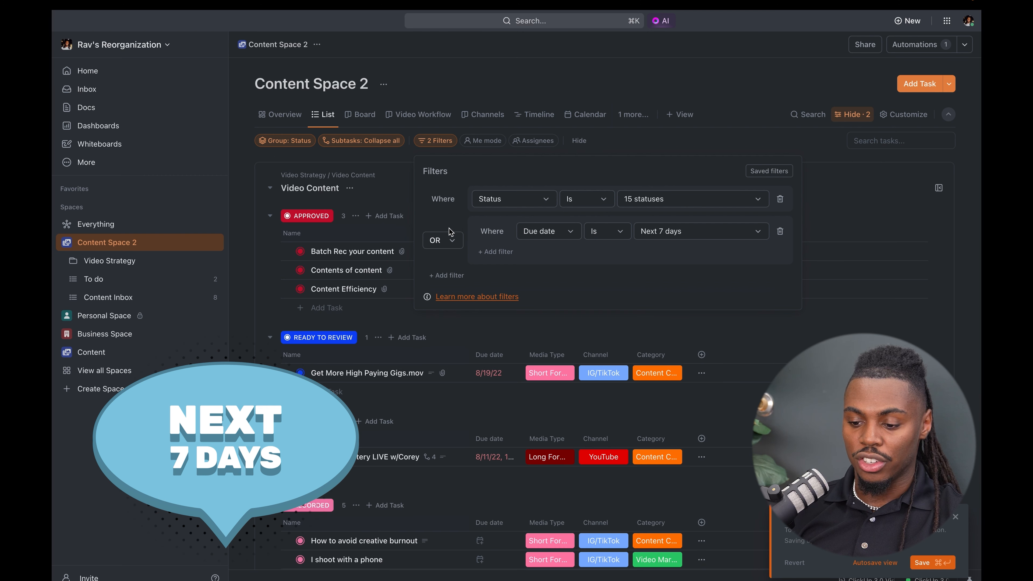
{"action": "left_click", "coordinate": [442, 240]}
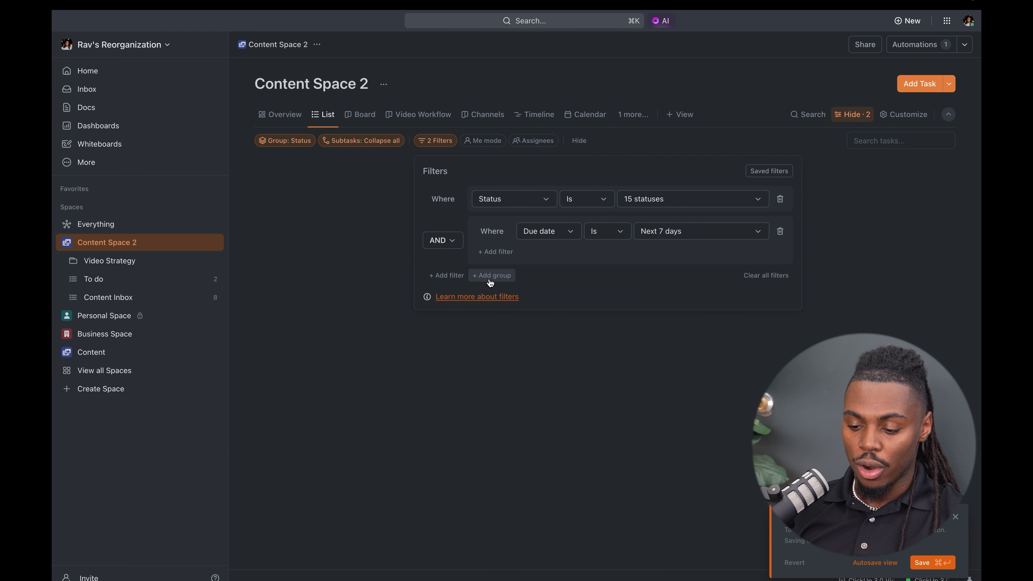
- Start another filter group below the Due date group and delete it
{"action": "left_click", "coordinate": [491, 276]}
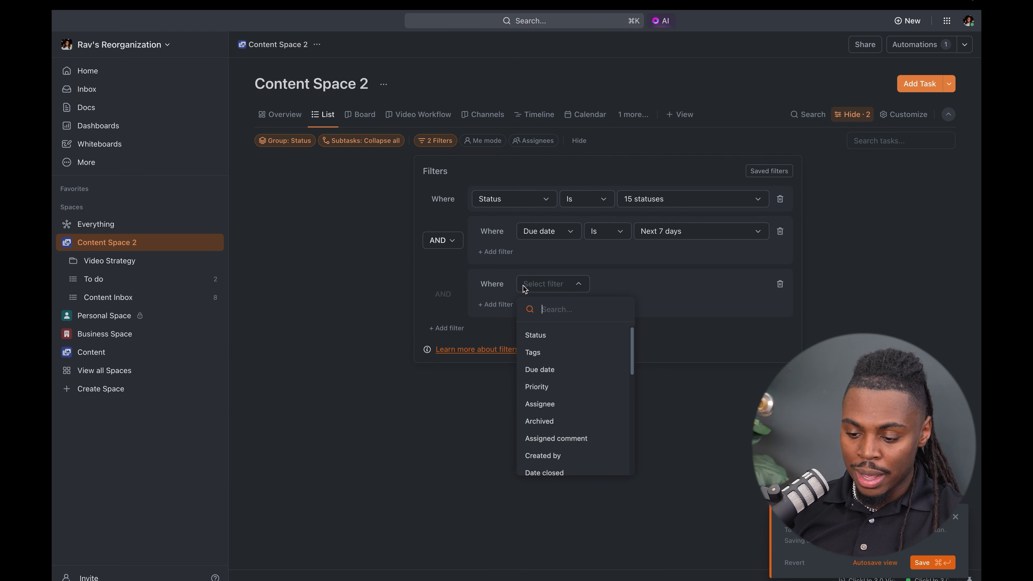
{"action": "left_click", "coordinate": [435, 280]}
{"action": "left_click", "coordinate": [780, 285]}
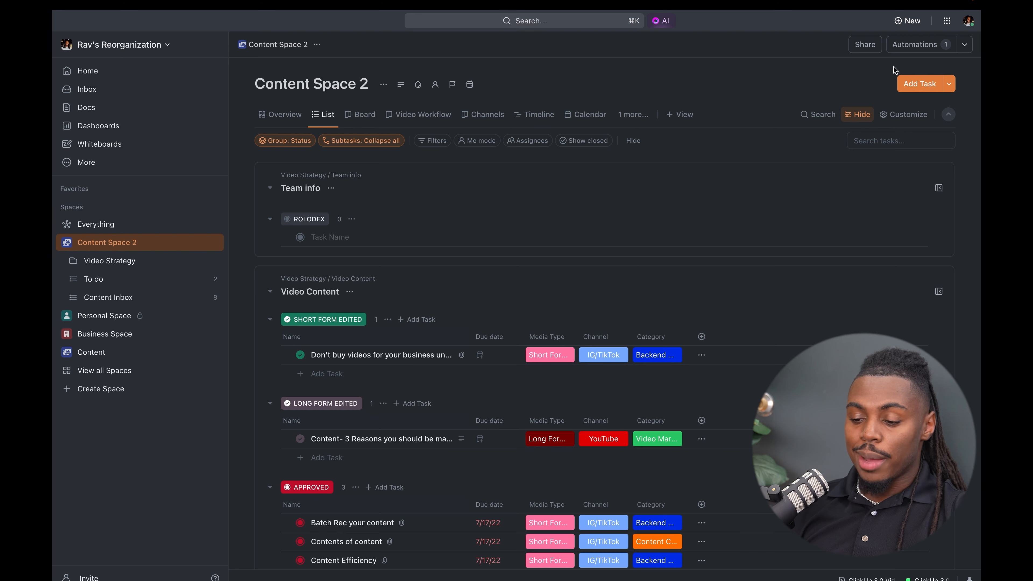
- Open the Content Space 2 automation for Custom Field changes and check whether its trigger can target tasks, subtasks or both
{"action": "left_click", "coordinate": [919, 45]}
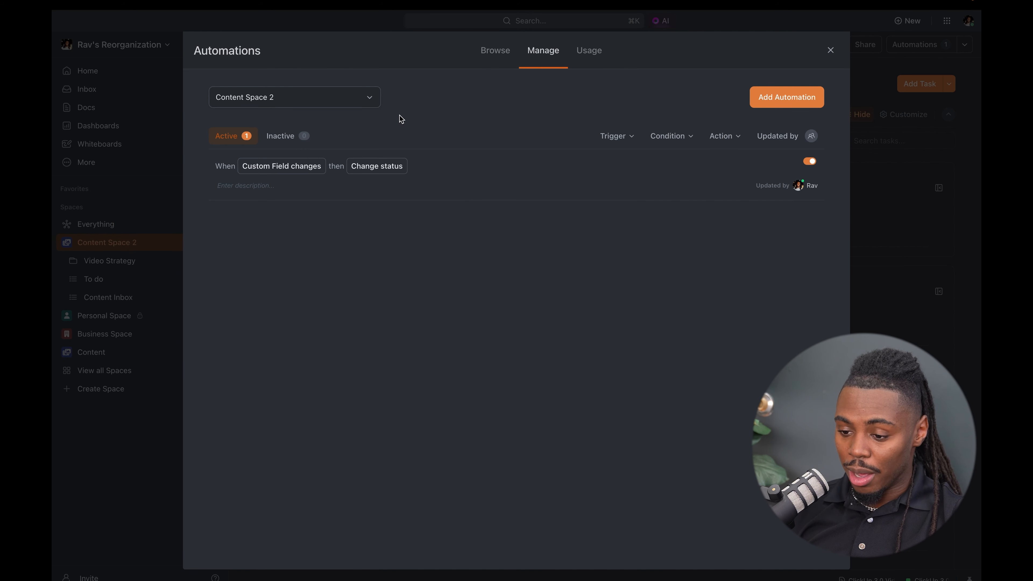
{"action": "left_click", "coordinate": [789, 162]}
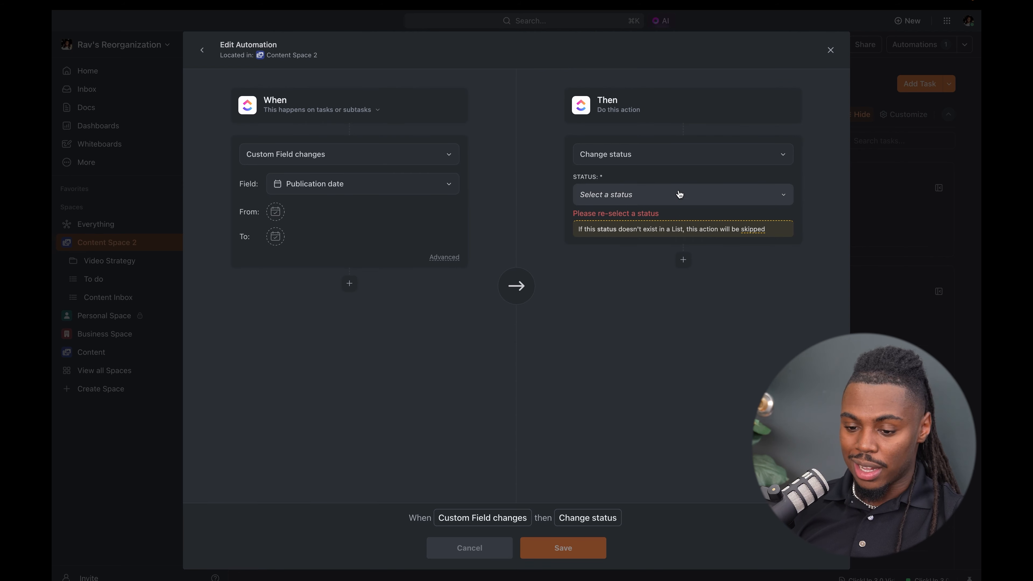
{"action": "left_click", "coordinate": [365, 114]}
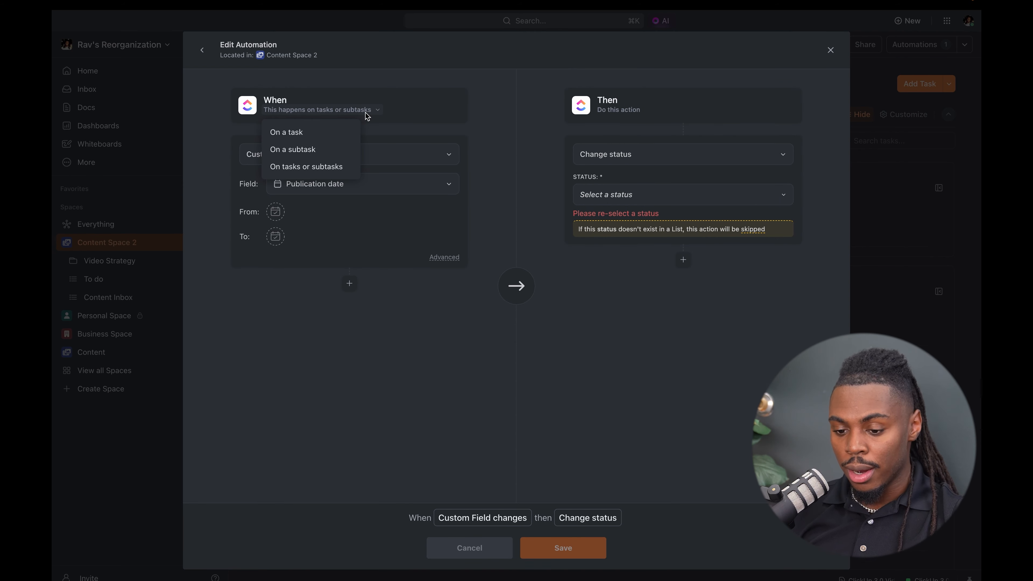
{"action": "left_click", "coordinate": [402, 118]}
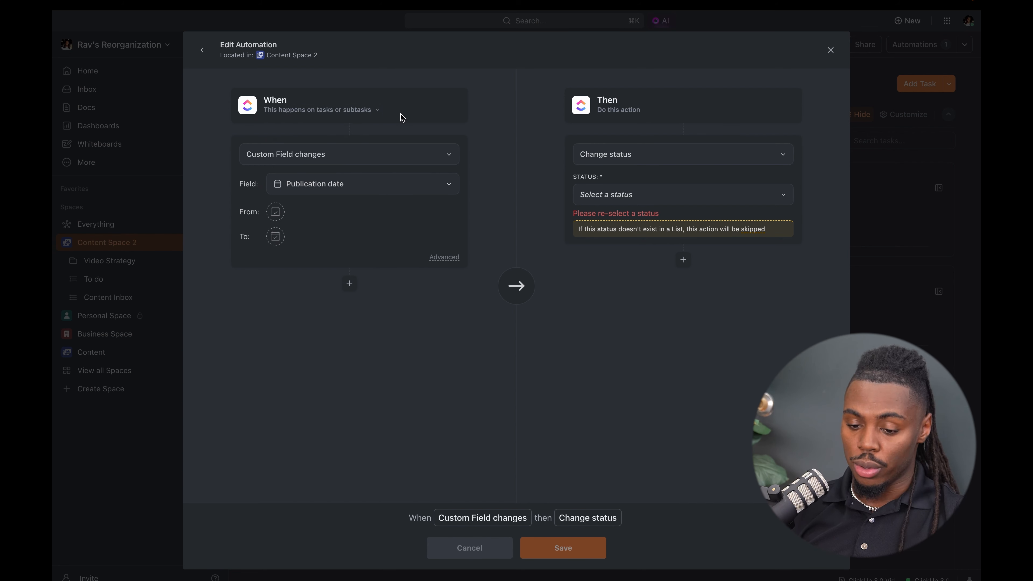
- Look through the automation's available triggers and actions, and leave the automation editor without changing anything
{"action": "left_click", "coordinate": [420, 164]}
{"action": "scroll", "coordinate": [300, 290], "scroll_direction": "down", "scroll_amount": 4}
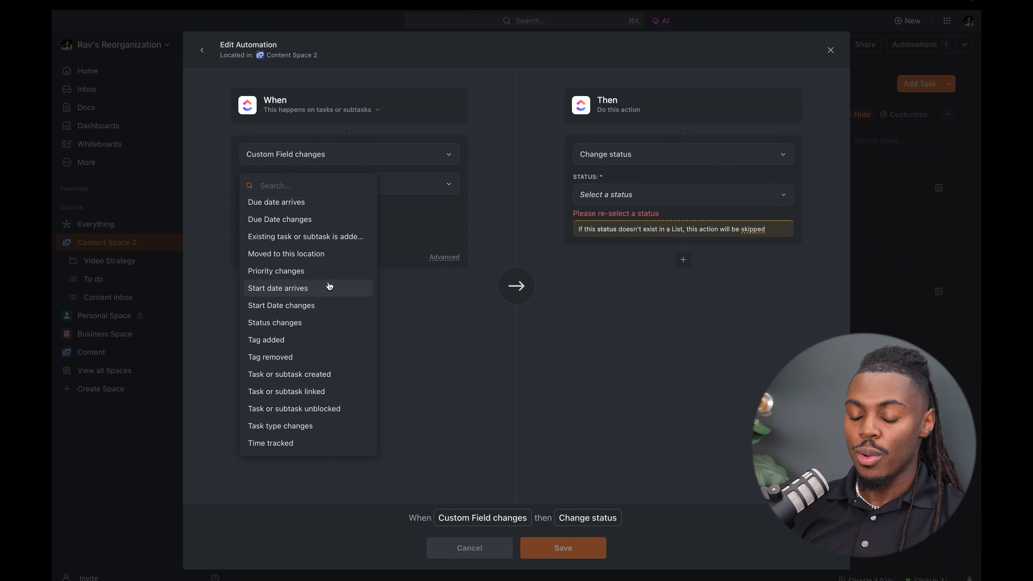
{"action": "scroll", "coordinate": [327, 256], "scroll_direction": "up", "scroll_amount": 4}
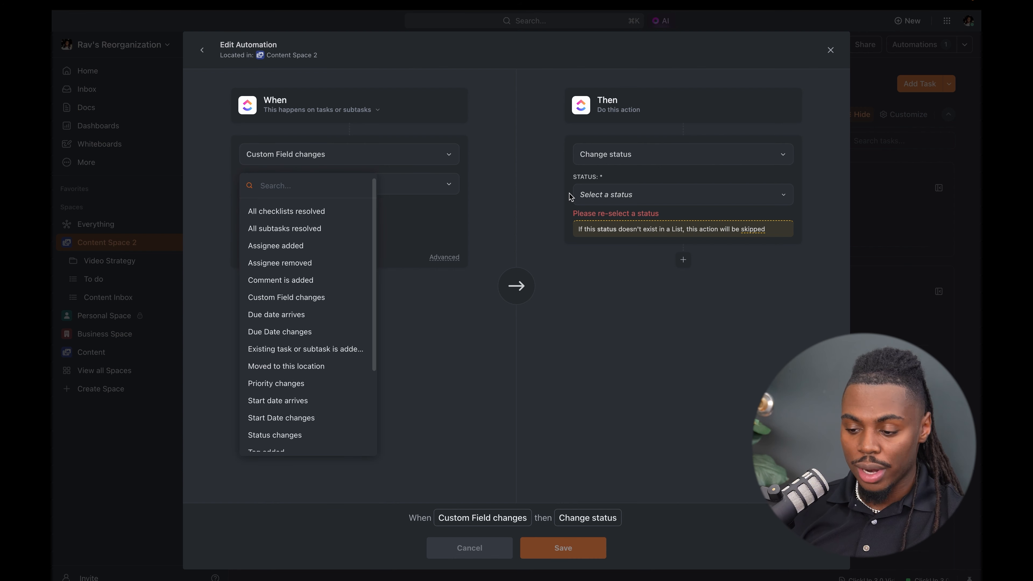
{"action": "left_click", "coordinate": [617, 157]}
{"action": "left_click", "coordinate": [618, 157]}
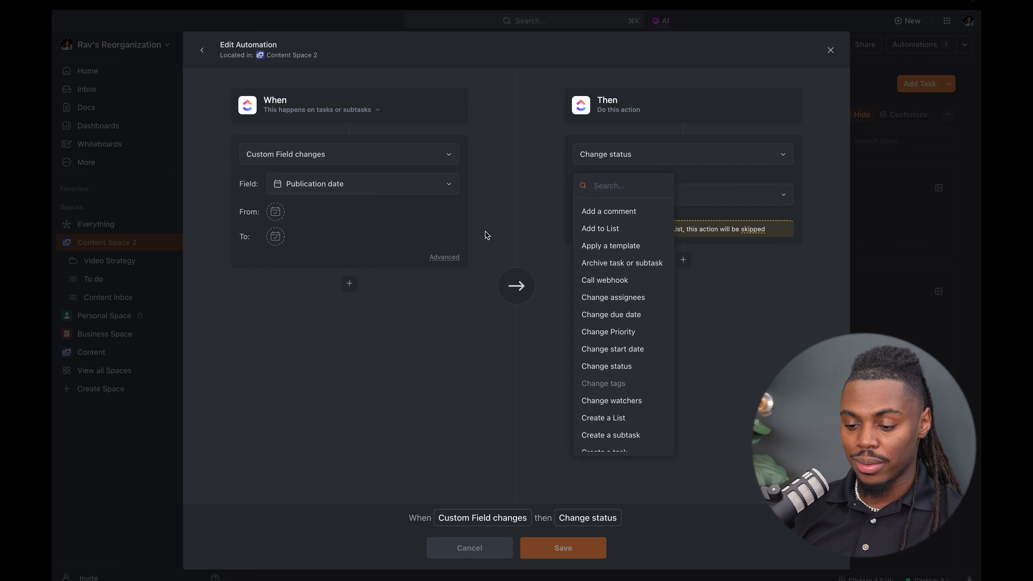
{"action": "left_click", "coordinate": [880, 174]}
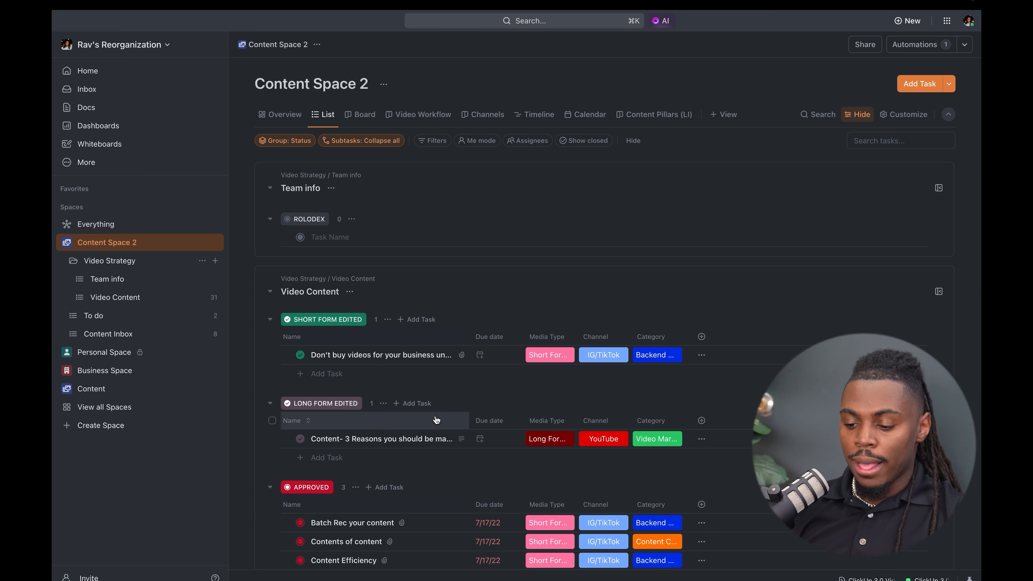
- Open the task "Don't buy videos for your business until you know this" and go from its type choices to the Task Types settings
{"action": "scroll", "coordinate": [409, 402], "scroll_direction": "down", "scroll_amount": 1}
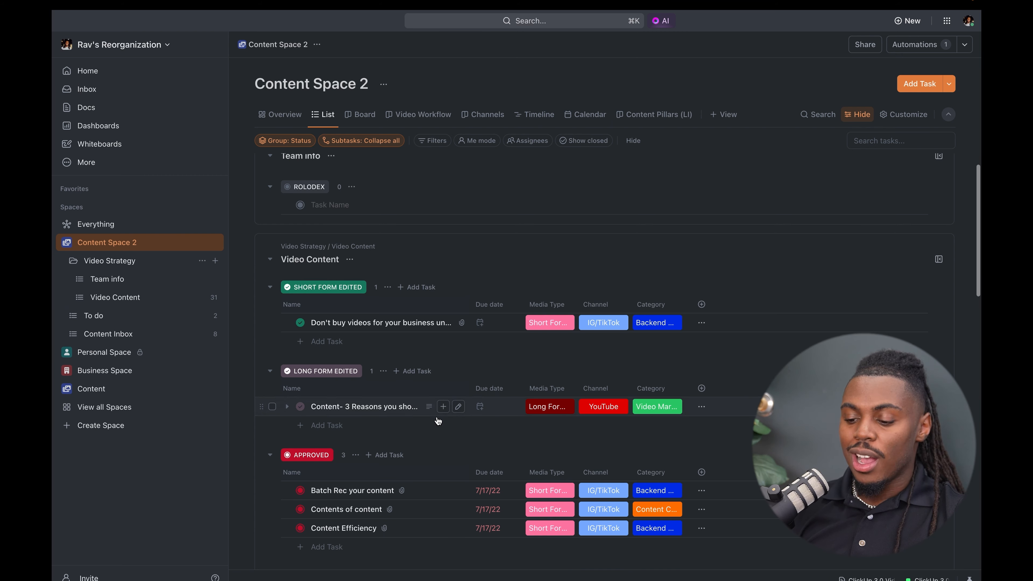
{"action": "left_click", "coordinate": [397, 324]}
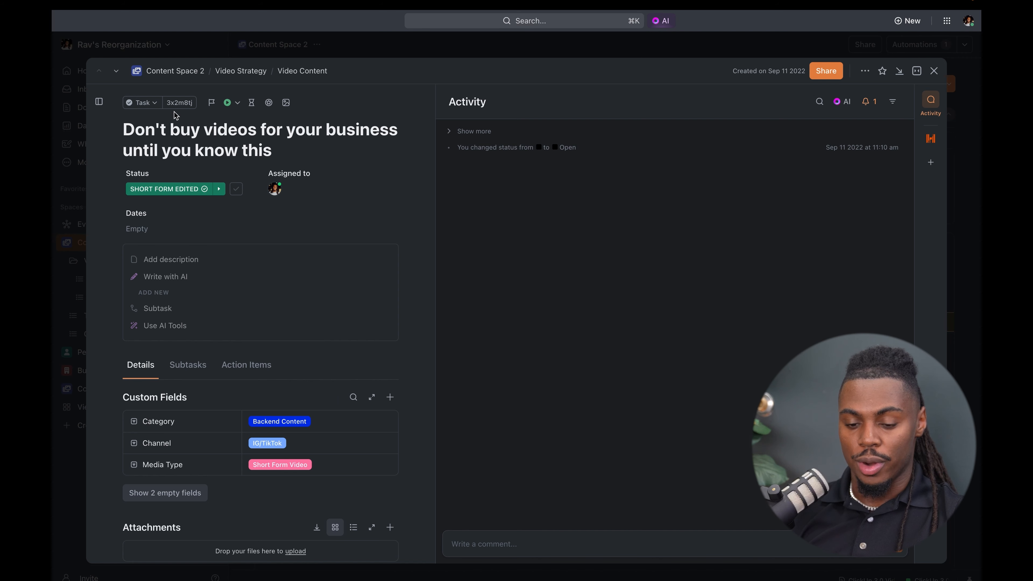
{"action": "left_click", "coordinate": [151, 108]}
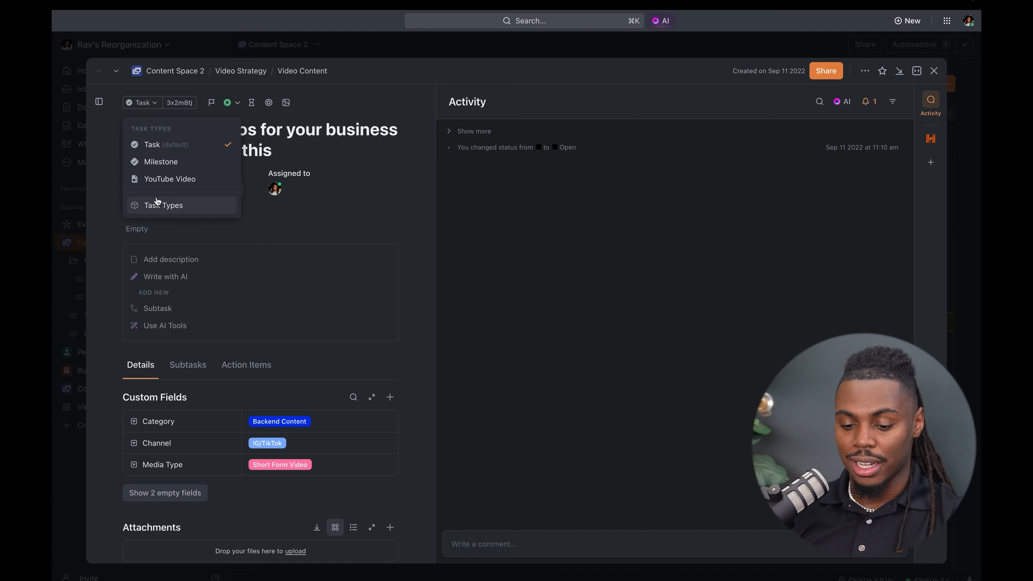
{"action": "left_click", "coordinate": [170, 209]}
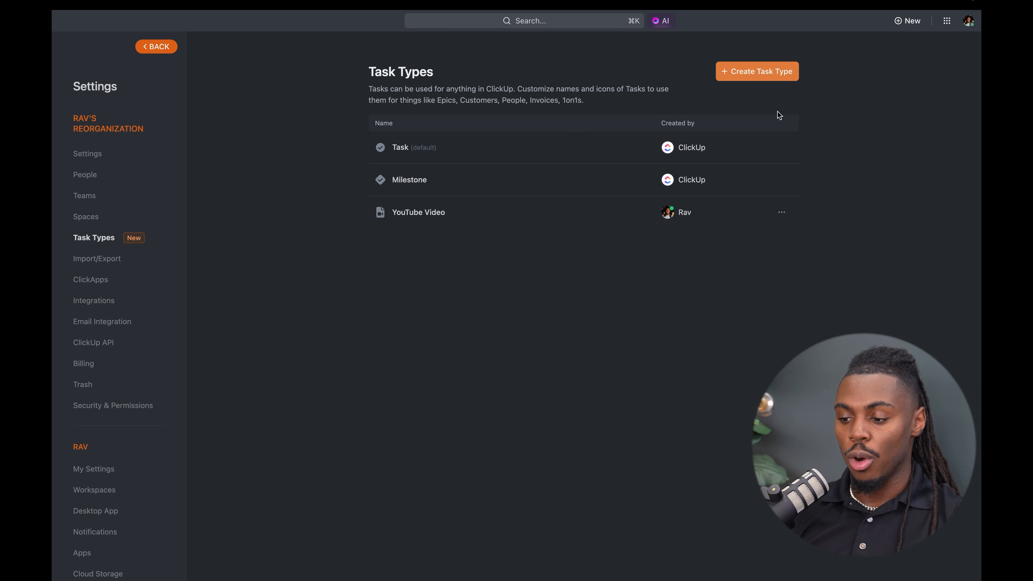
- Create a task type with the person icon, singular name Person and plural name People, leaving the description empty
{"action": "left_click", "coordinate": [763, 77]}
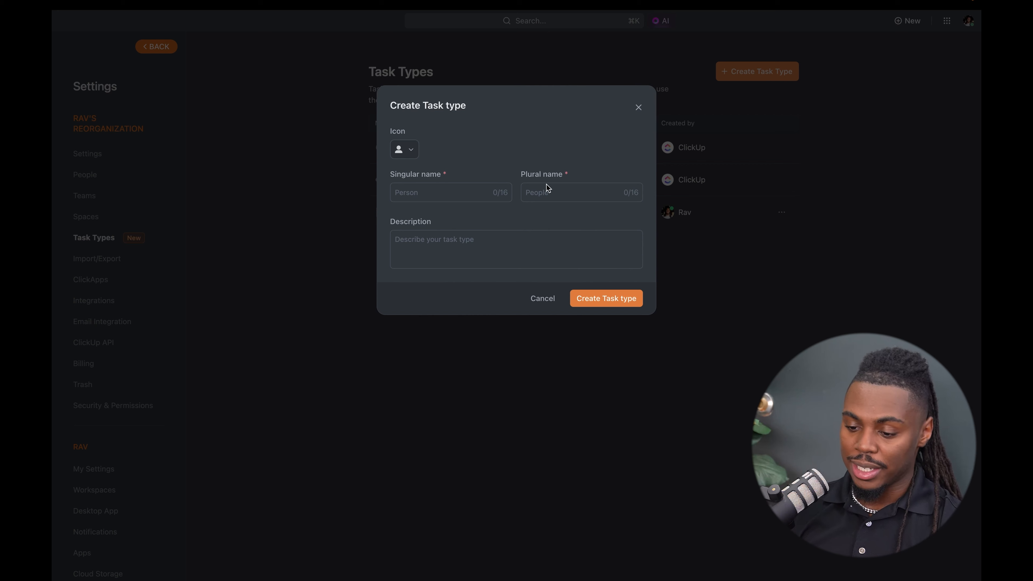
{"action": "left_click", "coordinate": [411, 157]}
{"action": "left_click", "coordinate": [469, 138]}
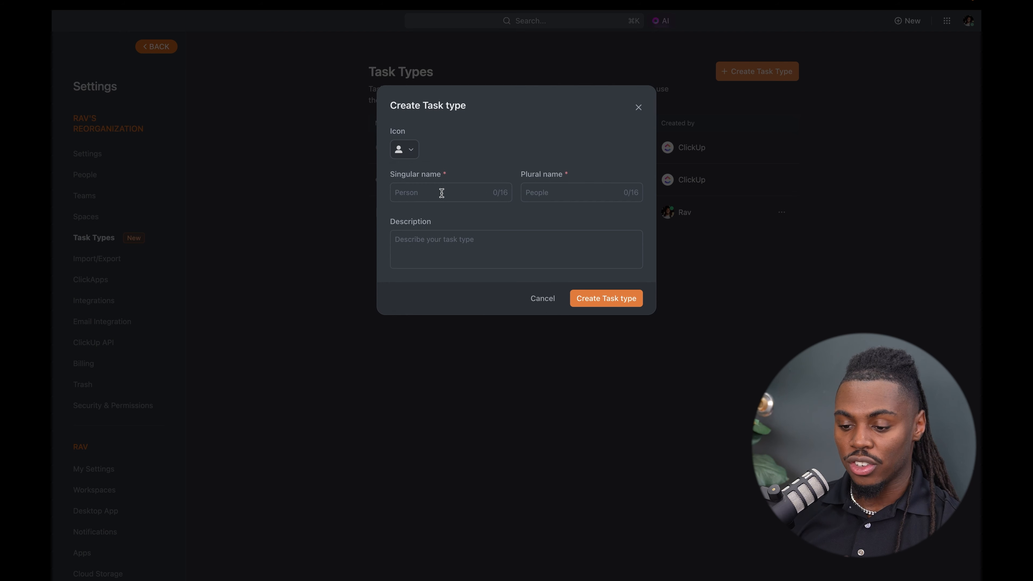
{"action": "left_click", "coordinate": [424, 197]}
{"action": "type", "text": "Person"}
{"action": "left_click", "coordinate": [543, 184]}
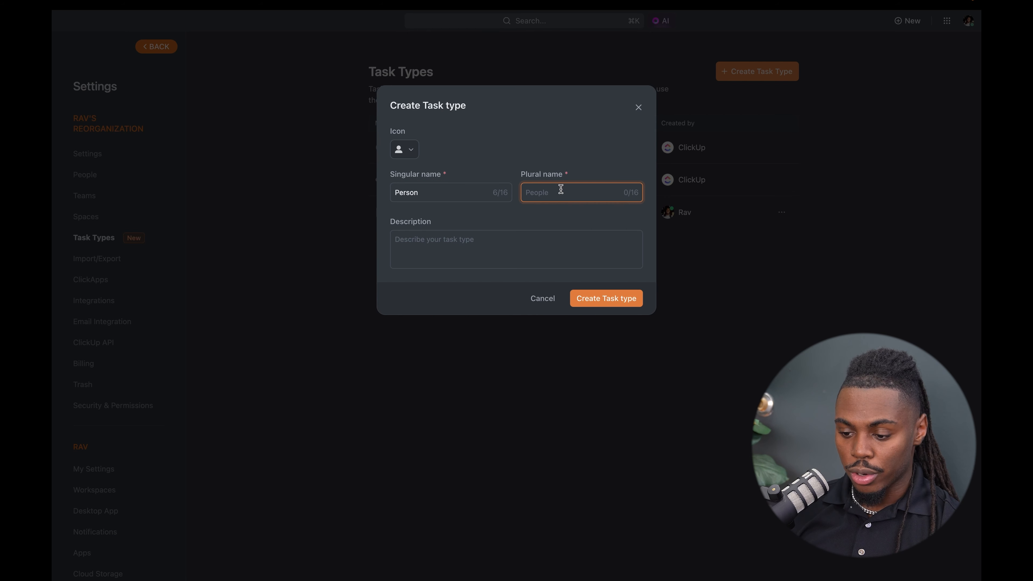
{"action": "type", "text": "People"}
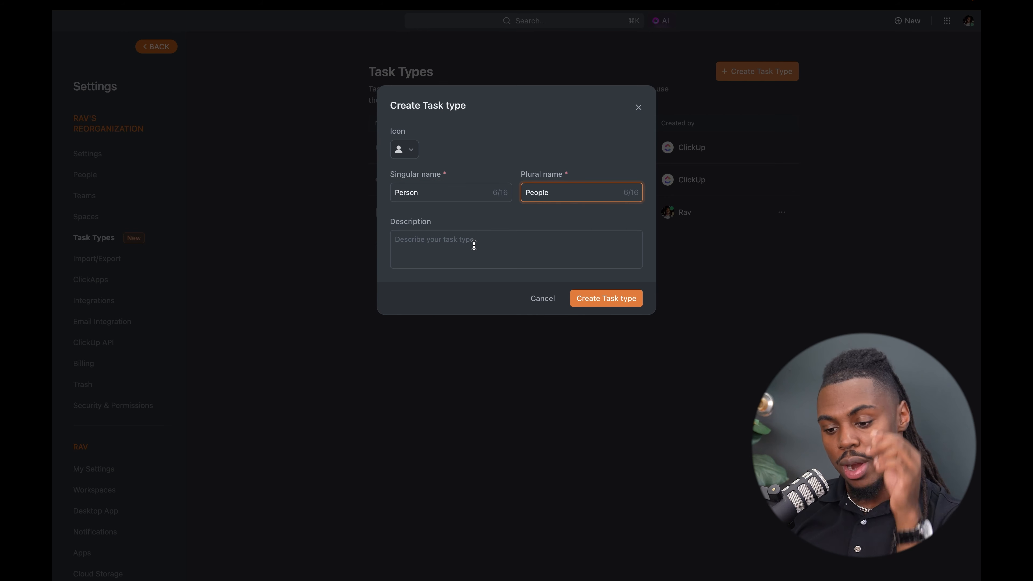
{"action": "left_click", "coordinate": [472, 244]}
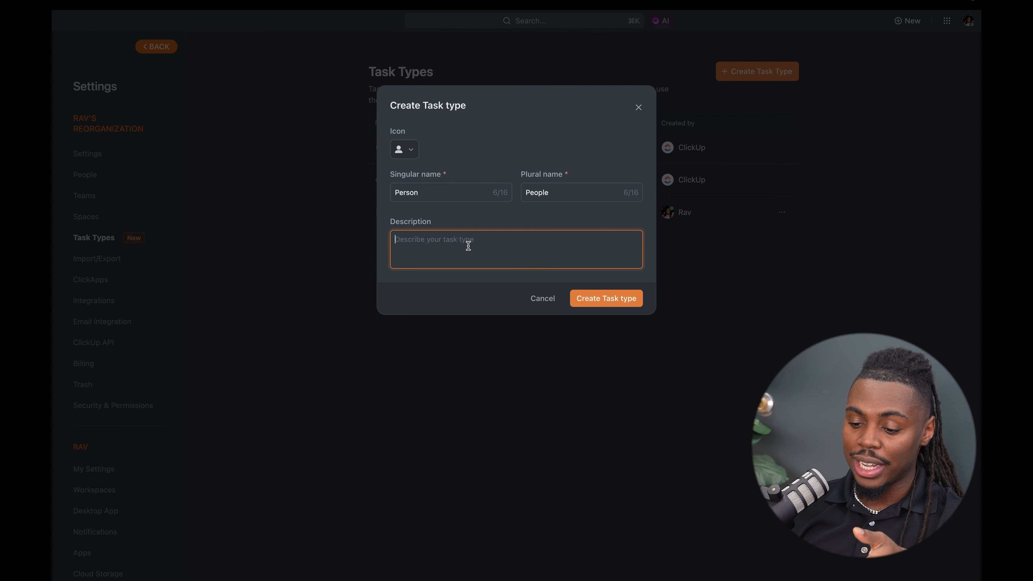
{"action": "left_click", "coordinate": [606, 299]}
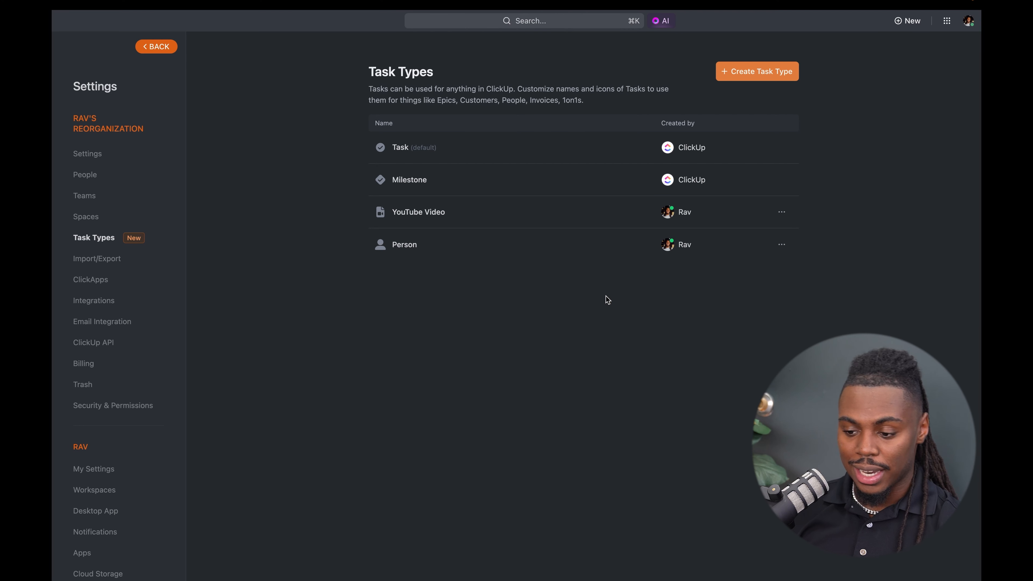
- Return to Content Space 2, check the task types offered for a new task, and visit their management page before coming back
{"action": "left_click", "coordinate": [162, 49]}
{"action": "left_click", "coordinate": [949, 86]}
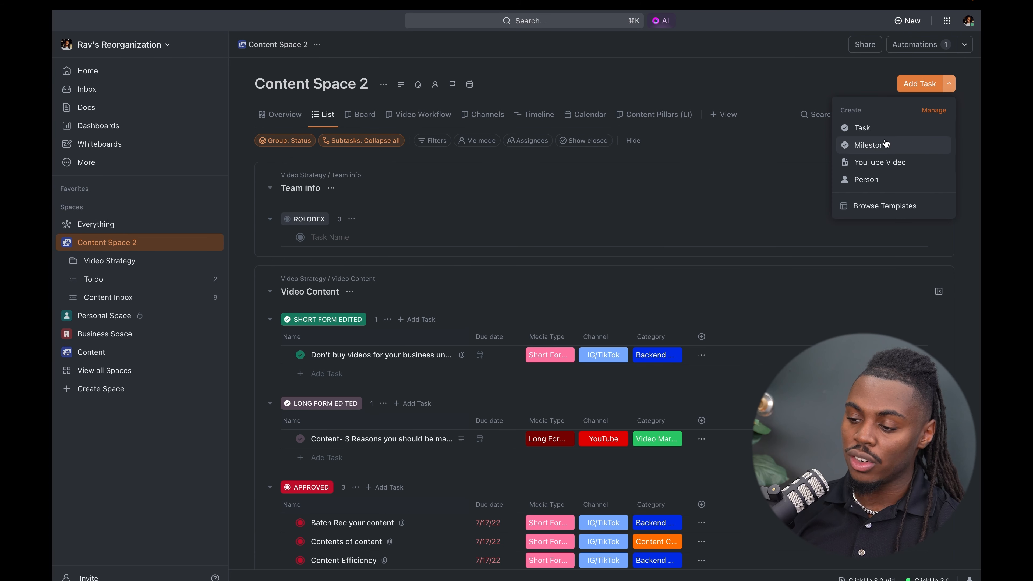
{"action": "left_click", "coordinate": [942, 111]}
{"action": "left_click", "coordinate": [135, 47]}
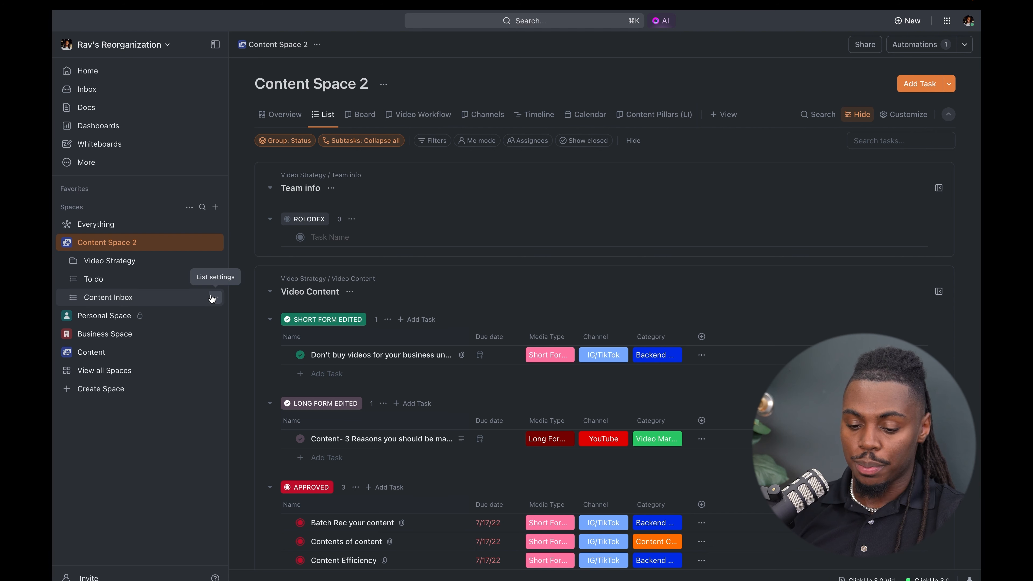
- Check the default task type options in the list settings of Content Inbox and To do, without changing anything
{"action": "left_click", "coordinate": [213, 297]}
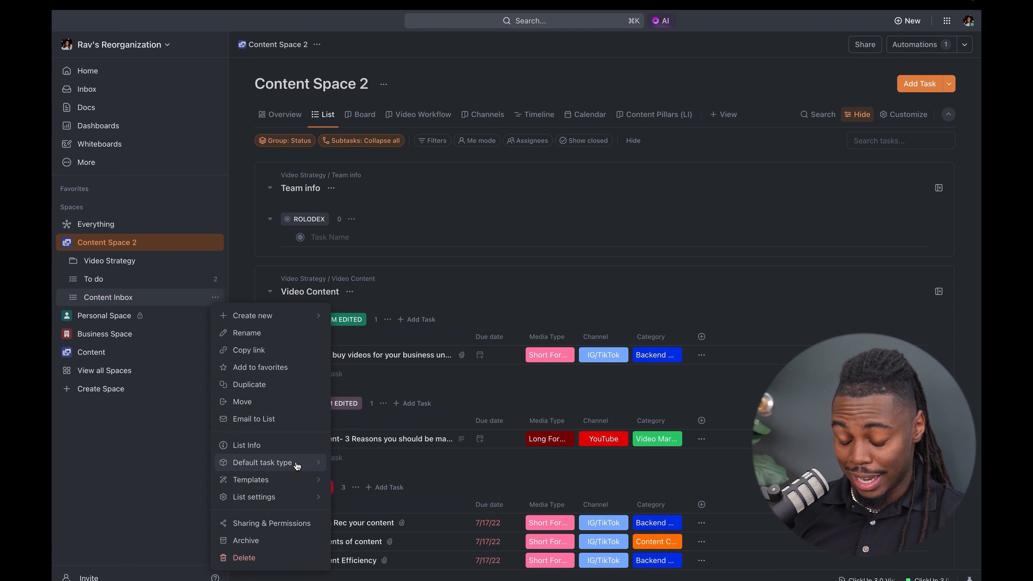
{"action": "left_click", "coordinate": [224, 250]}
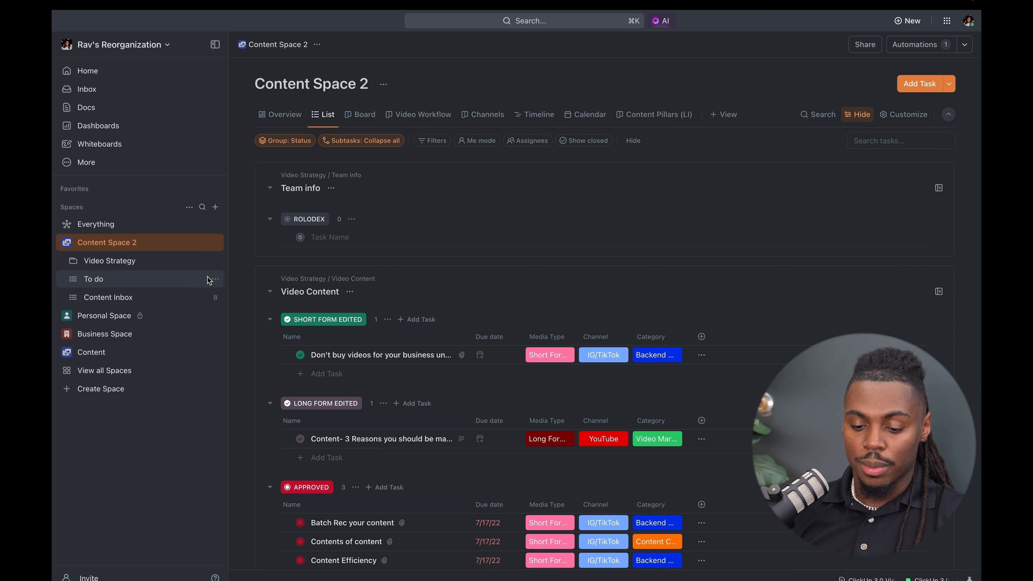
{"action": "left_click", "coordinate": [215, 280]}
{"action": "mouse_move", "coordinate": [289, 449]}
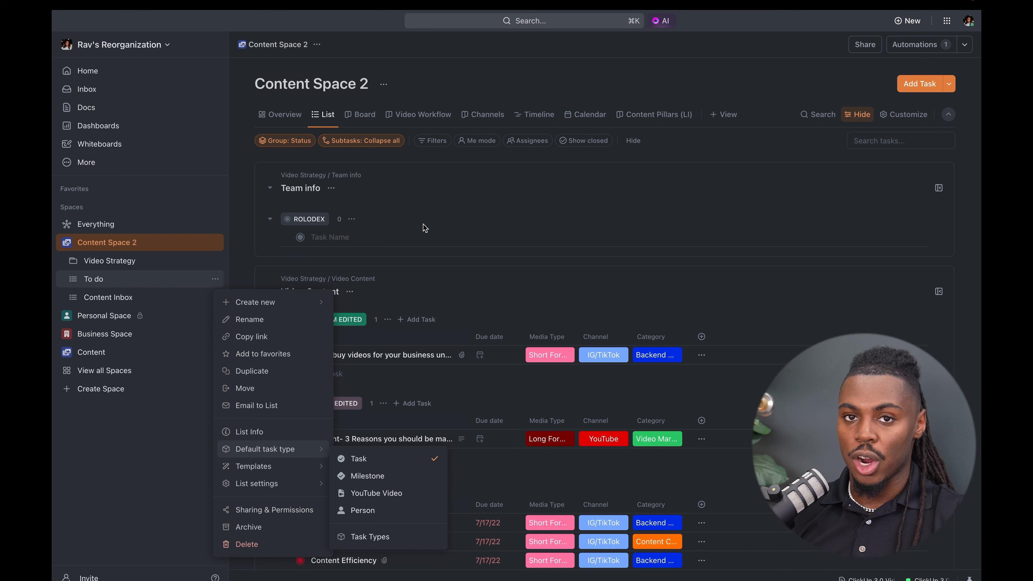
{"action": "left_click", "coordinate": [448, 267]}
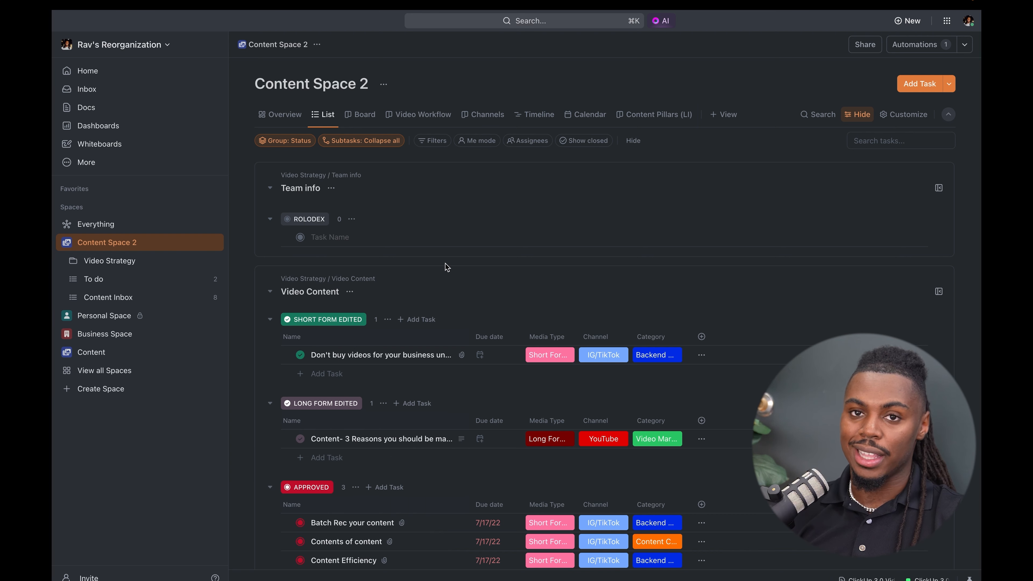
- Look for a task type filter among Content Space 2's filter fields, leaving the task list unfiltered
{"action": "left_click", "coordinate": [443, 143]}
{"action": "type", "text": "type"}
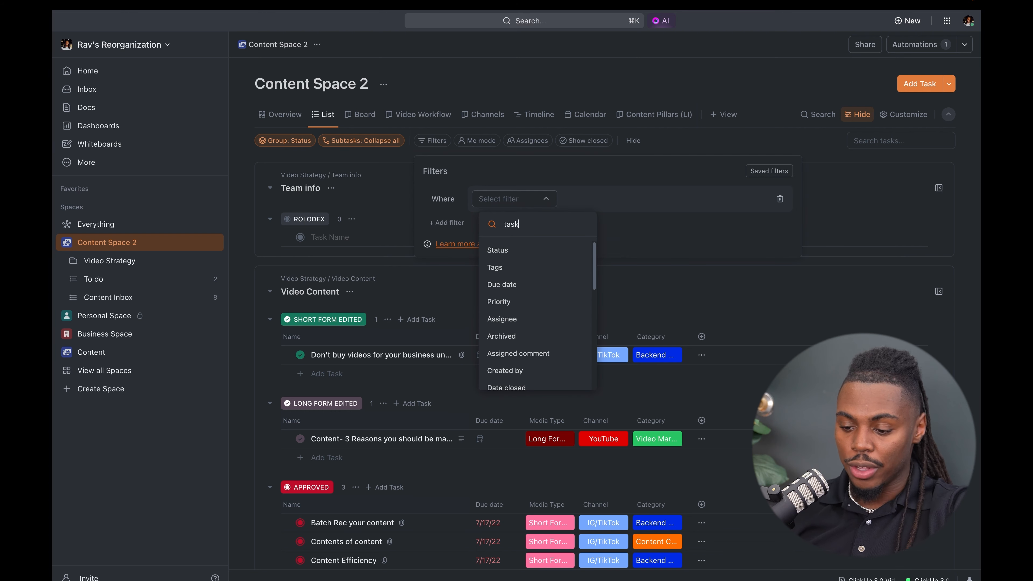
{"action": "left_click", "coordinate": [525, 251]}
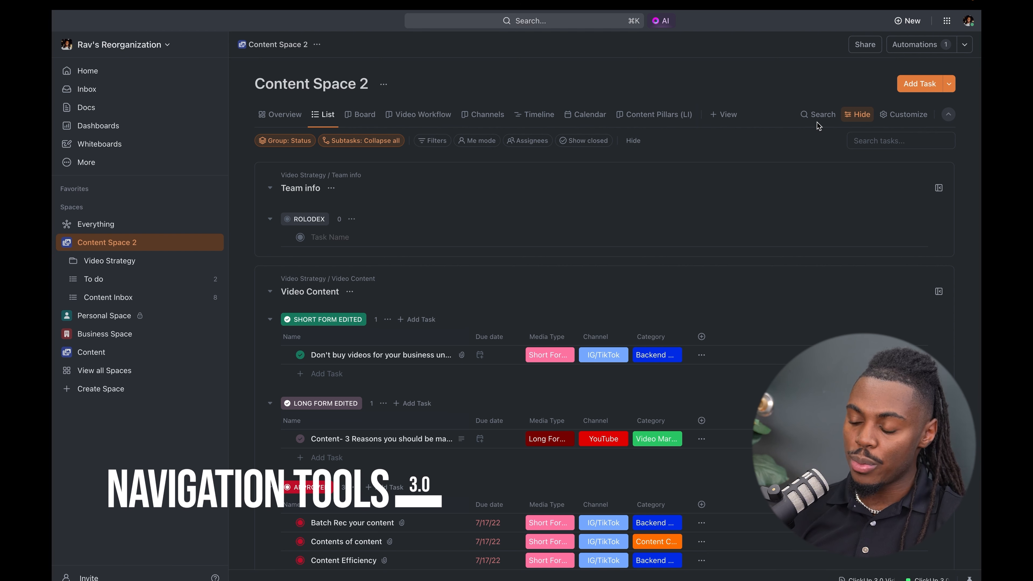
- Pin Track Time from the Quick Action Menu to the toolbar
{"action": "left_click", "coordinate": [943, 26]}
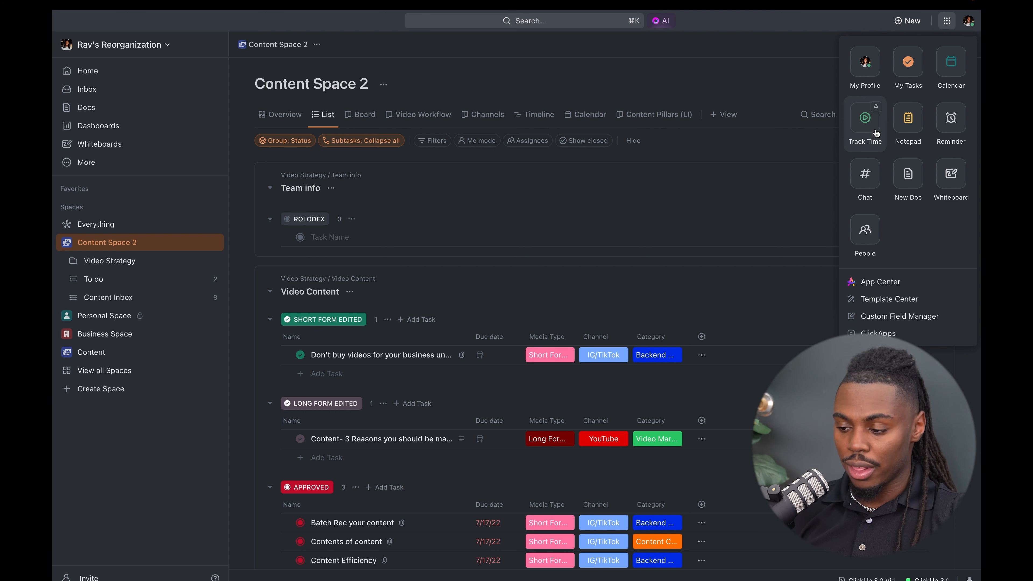
{"action": "left_click", "coordinate": [877, 109]}
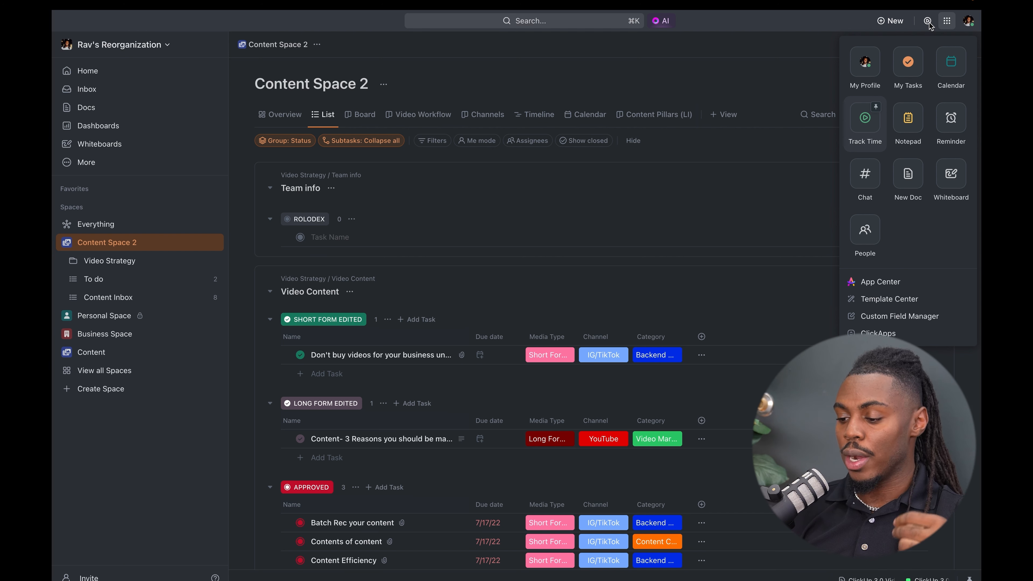
- Browse the App Center's featured integrations and full app list
{"action": "left_click", "coordinate": [889, 287]}
{"action": "scroll", "coordinate": [539, 236], "scroll_direction": "down", "scroll_amount": 15}
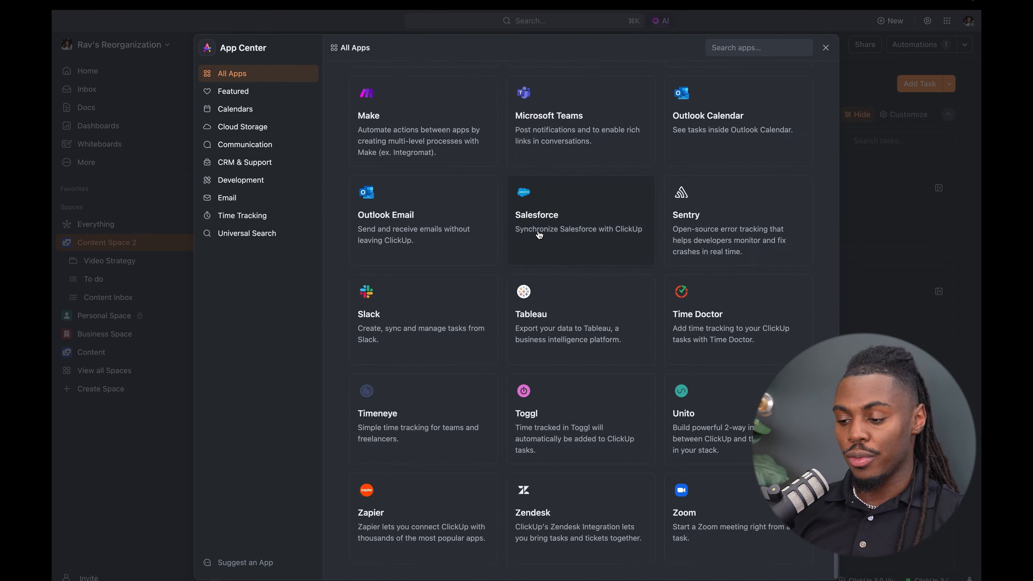
{"action": "scroll", "coordinate": [539, 235], "scroll_direction": "up", "scroll_amount": 15}
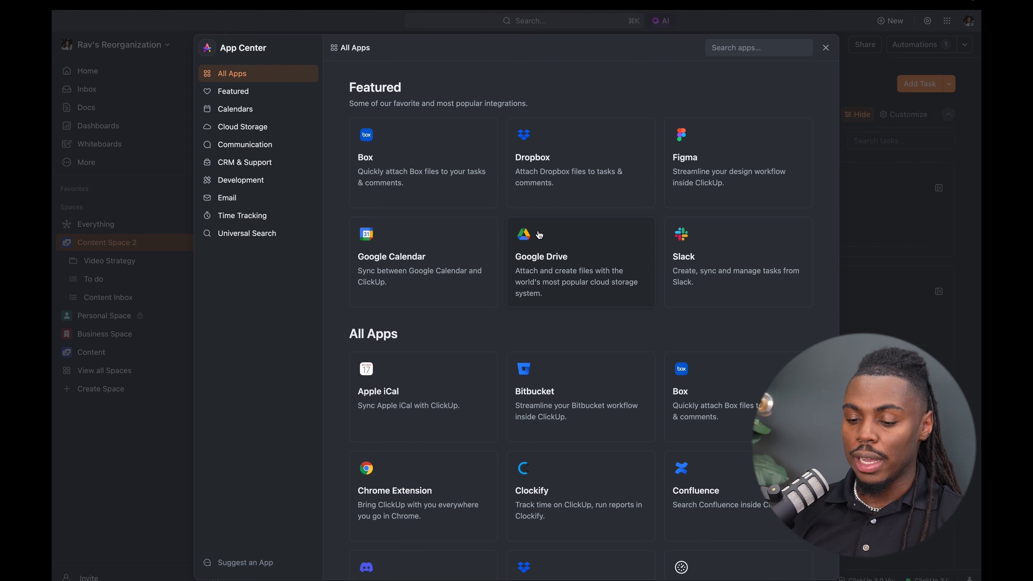
{"action": "scroll", "coordinate": [539, 235], "scroll_direction": "down", "scroll_amount": 3}
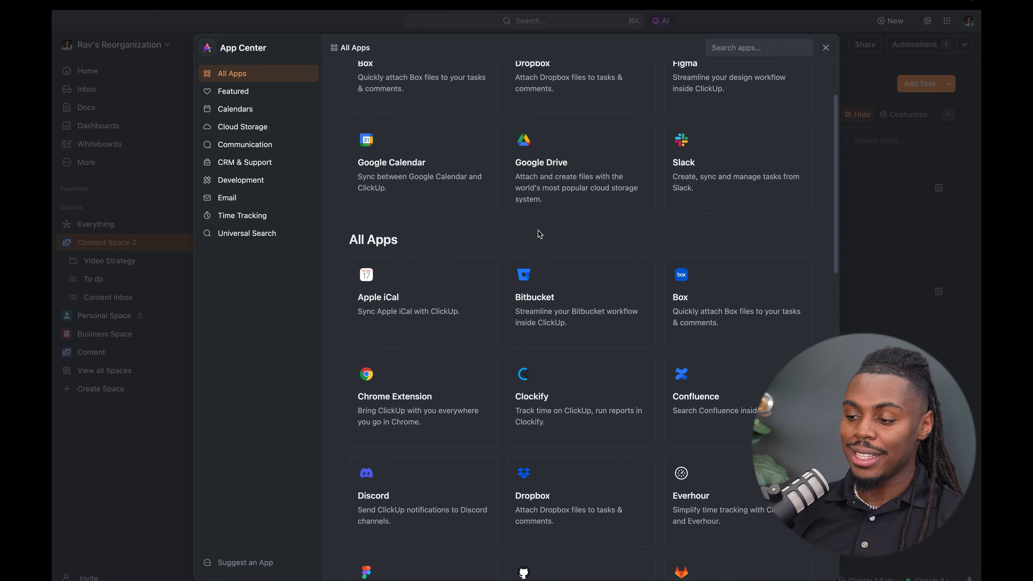
{"action": "scroll", "coordinate": [540, 234], "scroll_direction": "down", "scroll_amount": 4}
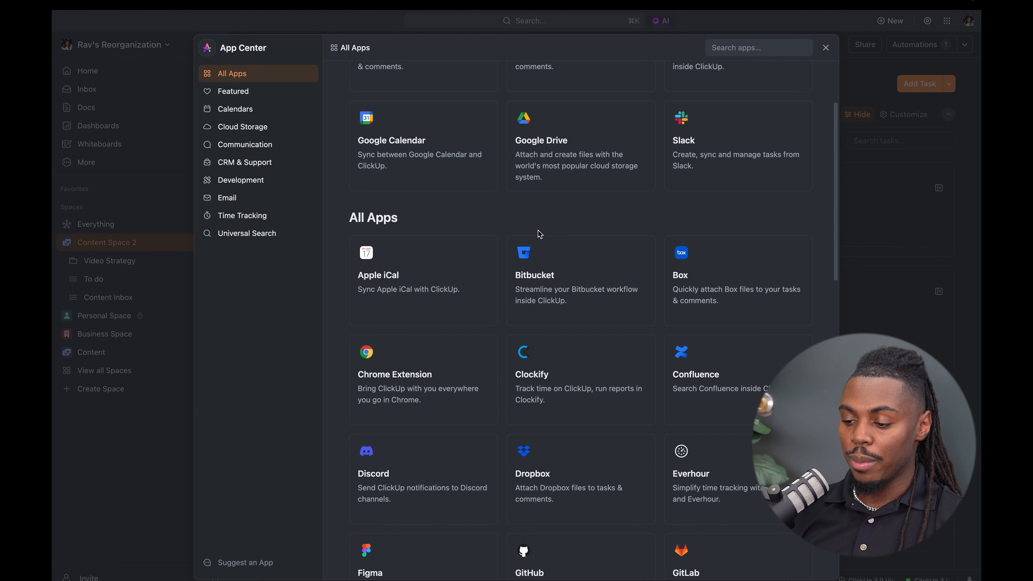
{"action": "scroll", "coordinate": [540, 234], "scroll_direction": "down", "scroll_amount": 10}
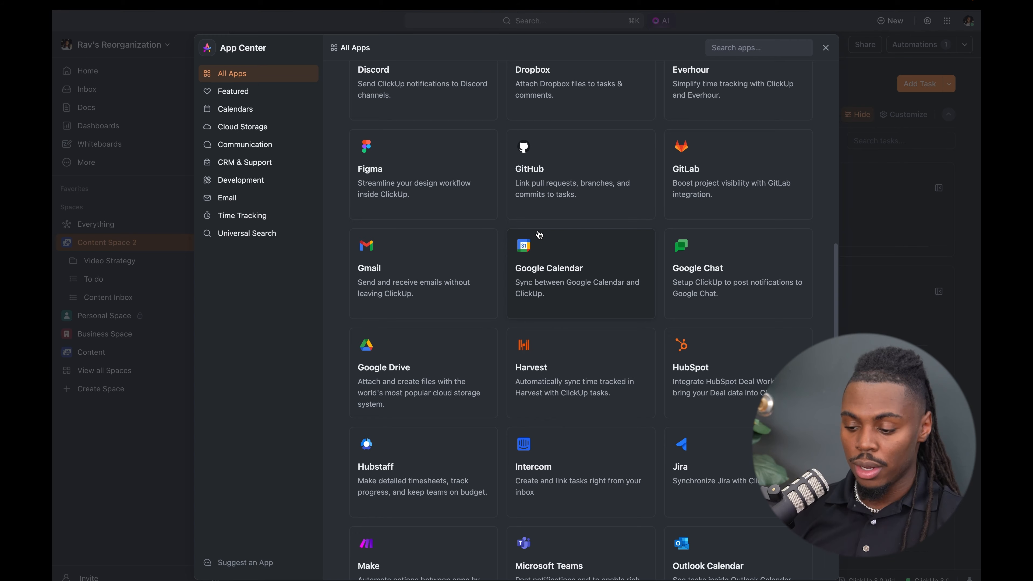
{"action": "scroll", "coordinate": [540, 234], "scroll_direction": "down", "scroll_amount": 7}
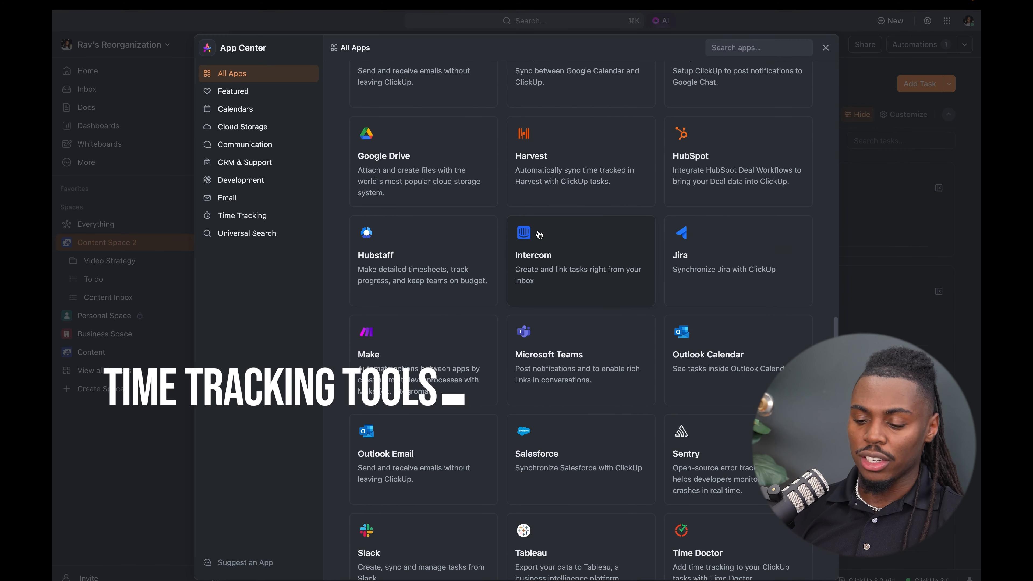
{"action": "scroll", "coordinate": [540, 234], "scroll_direction": "down", "scroll_amount": 5}
{"action": "scroll", "coordinate": [421, 203], "scroll_direction": "down", "scroll_amount": 3}
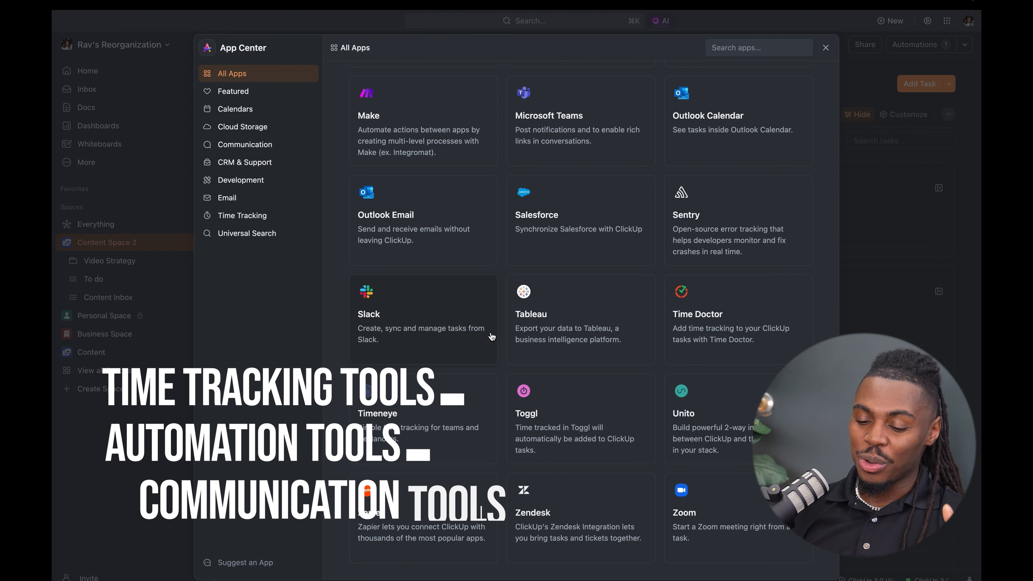
{"action": "scroll", "coordinate": [624, 292], "scroll_direction": "up", "scroll_amount": 10}
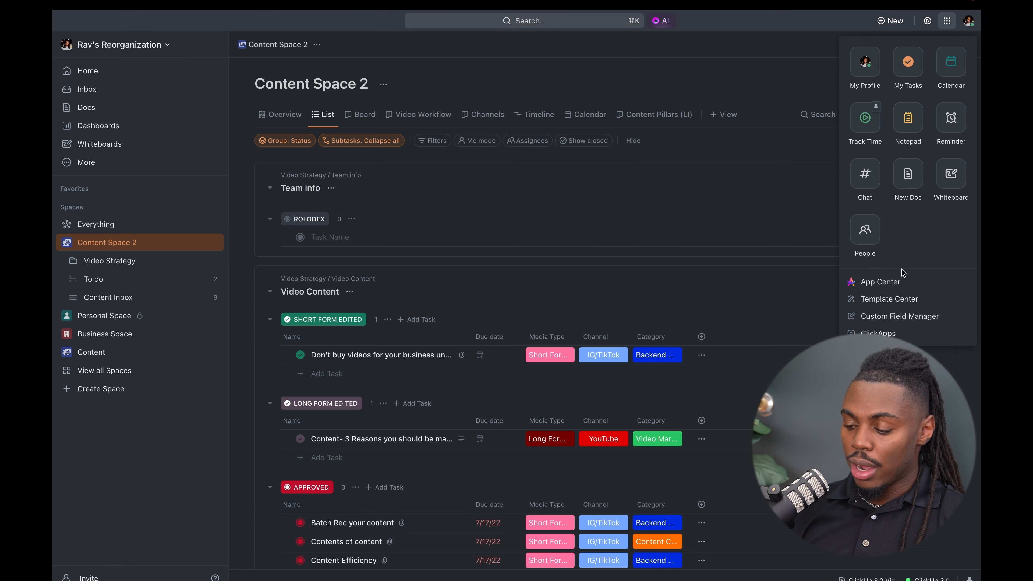
- Go to the Template Center and view the creator and use case filter options without applying any
{"action": "left_click", "coordinate": [891, 302]}
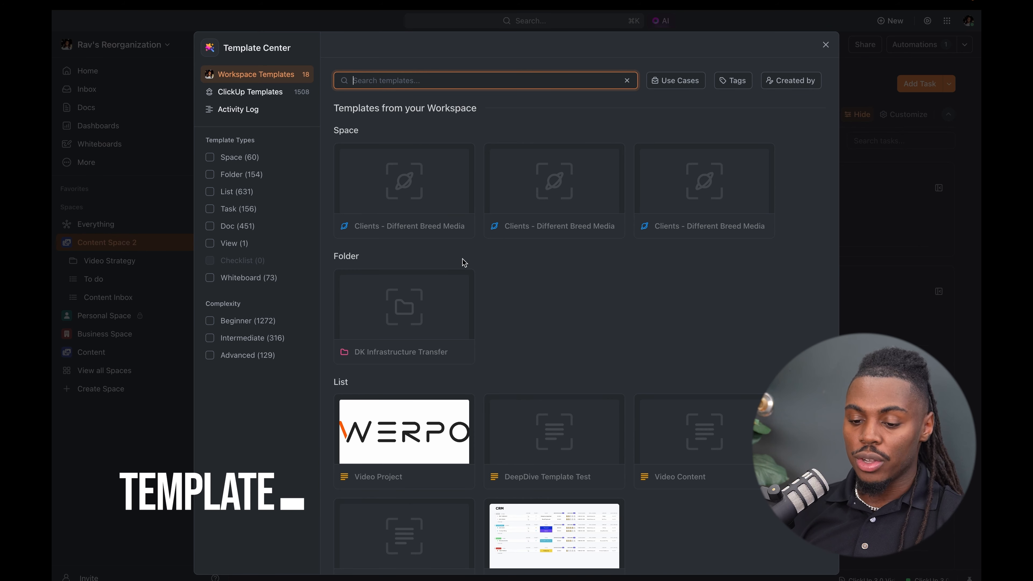
{"action": "left_click", "coordinate": [788, 84]}
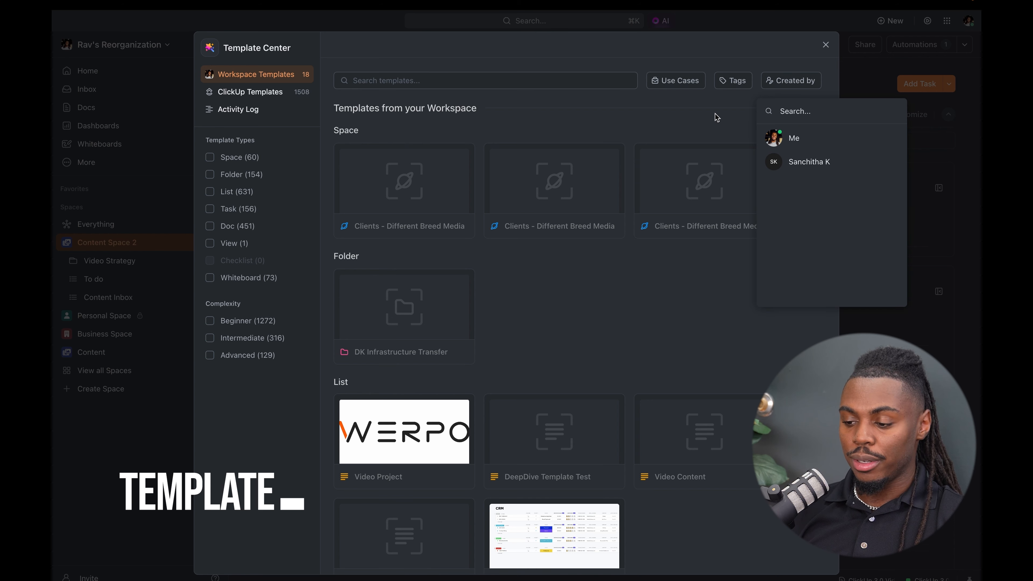
{"action": "left_click", "coordinate": [763, 79]}
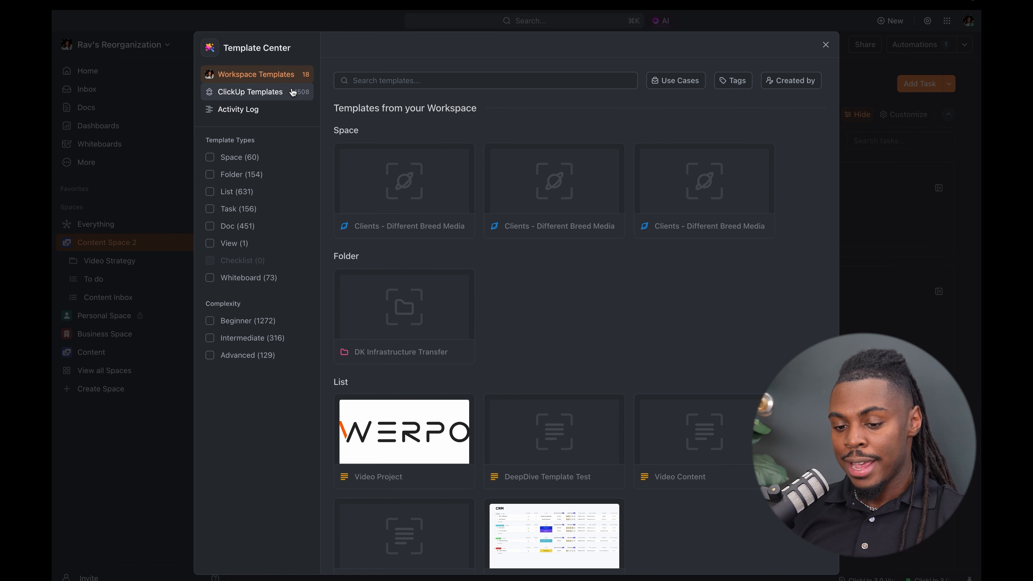
{"action": "left_click", "coordinate": [680, 81]}
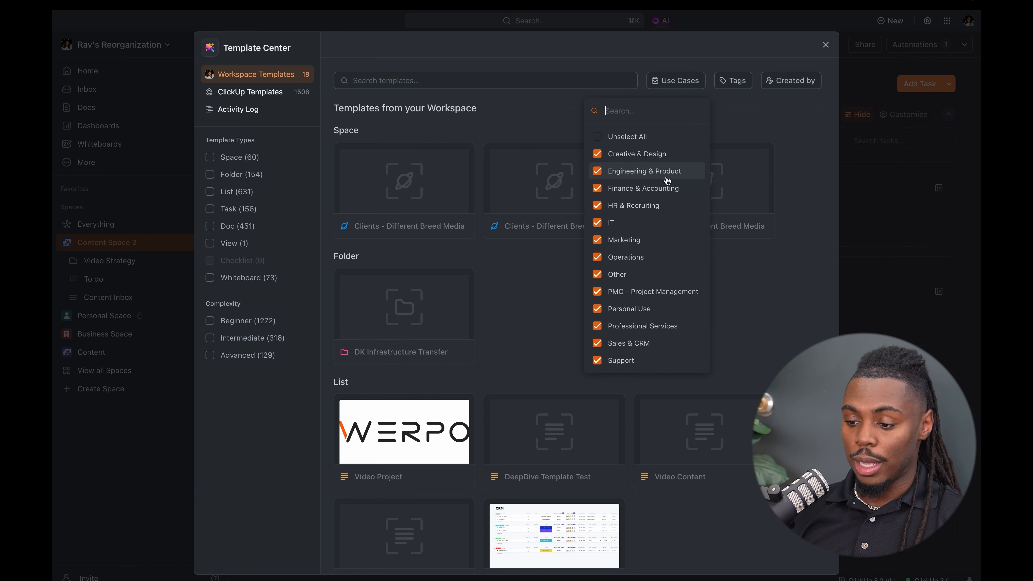
{"action": "left_click", "coordinate": [765, 126]}
- Examine the Frequency Split Task template, including its sharing setting and included custom field, and return to the template list
{"action": "scroll", "coordinate": [767, 171], "scroll_direction": "down", "scroll_amount": 10}
{"action": "left_click", "coordinate": [687, 173]}
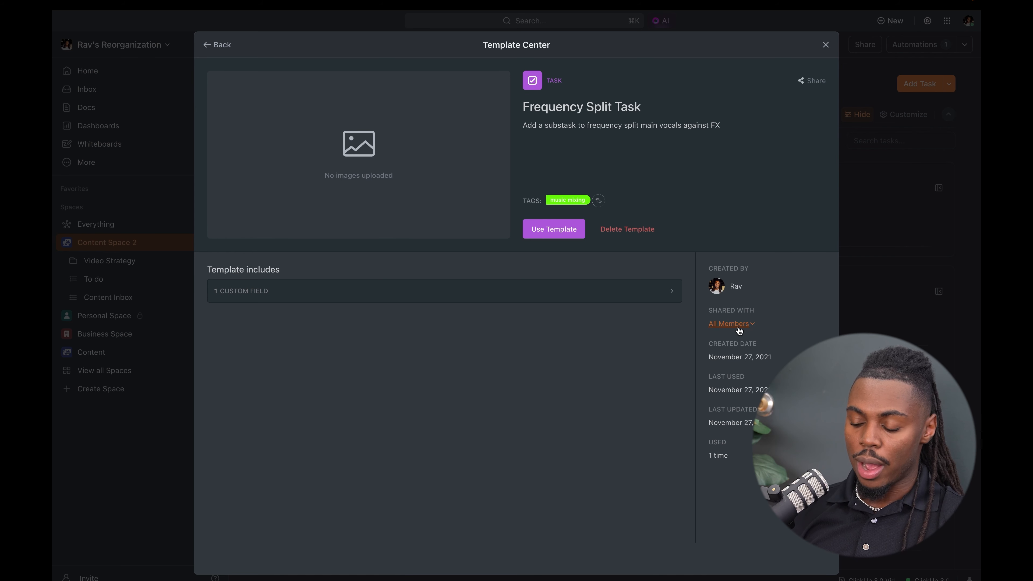
{"action": "left_click", "coordinate": [749, 328]}
{"action": "left_click", "coordinate": [762, 321]}
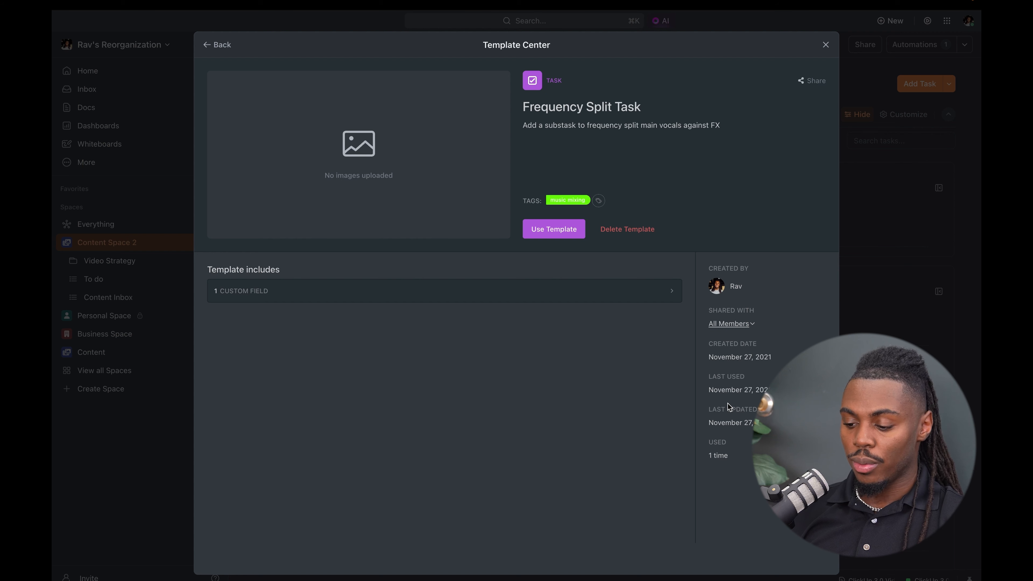
{"action": "left_click", "coordinate": [671, 298]}
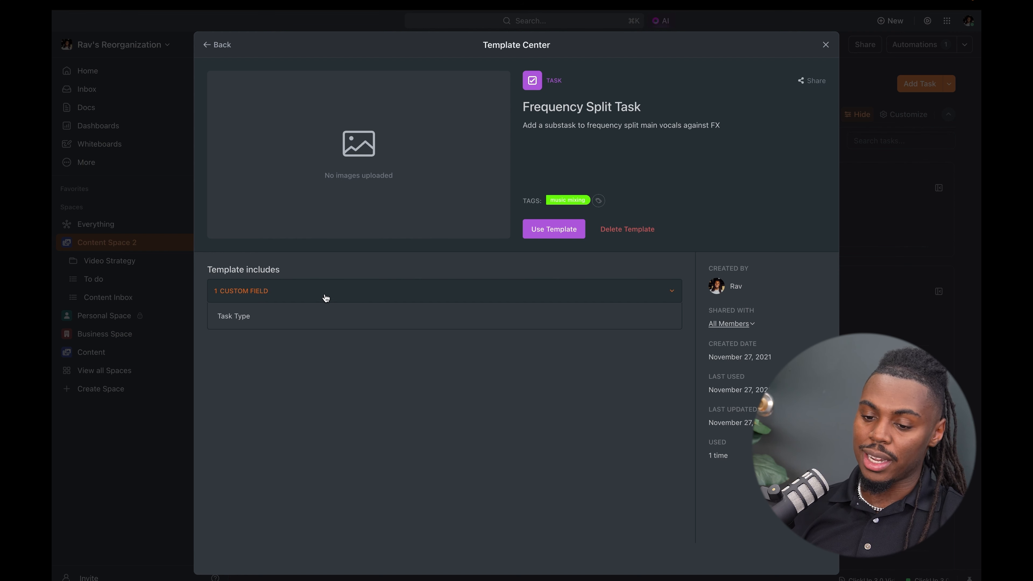
{"action": "left_click", "coordinate": [216, 47]}
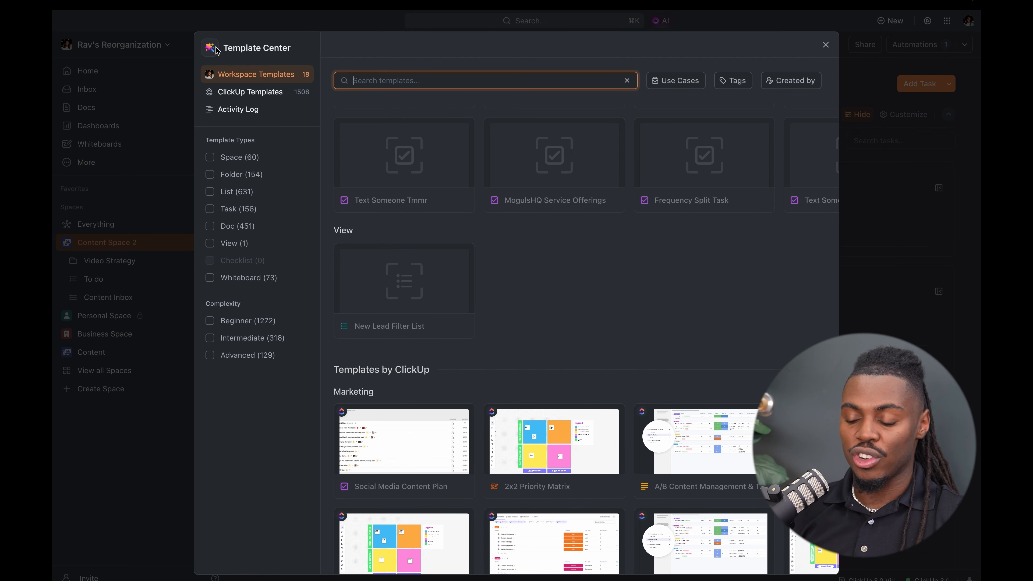
- View the MogulsHQ Service Offerings template and its image upload option, adding no image, and leave the Template Center
{"action": "left_click", "coordinate": [556, 168]}
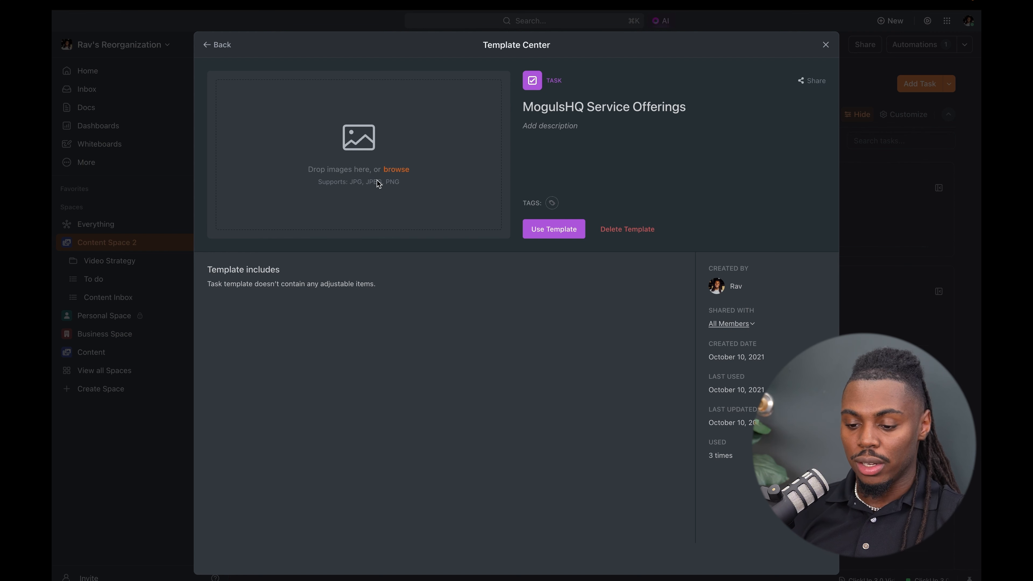
{"action": "left_click", "coordinate": [395, 170]}
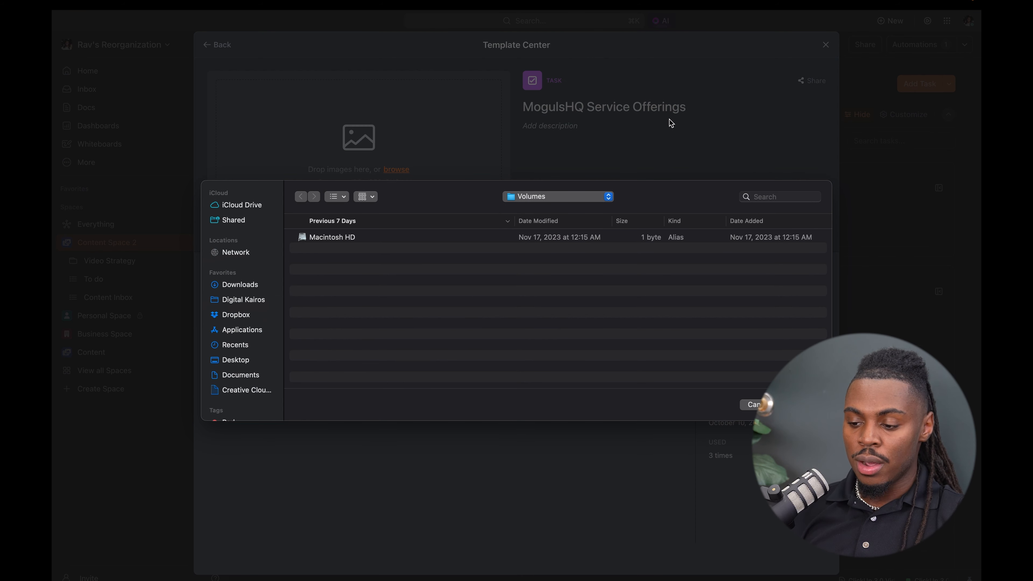
{"action": "left_click", "coordinate": [752, 393]}
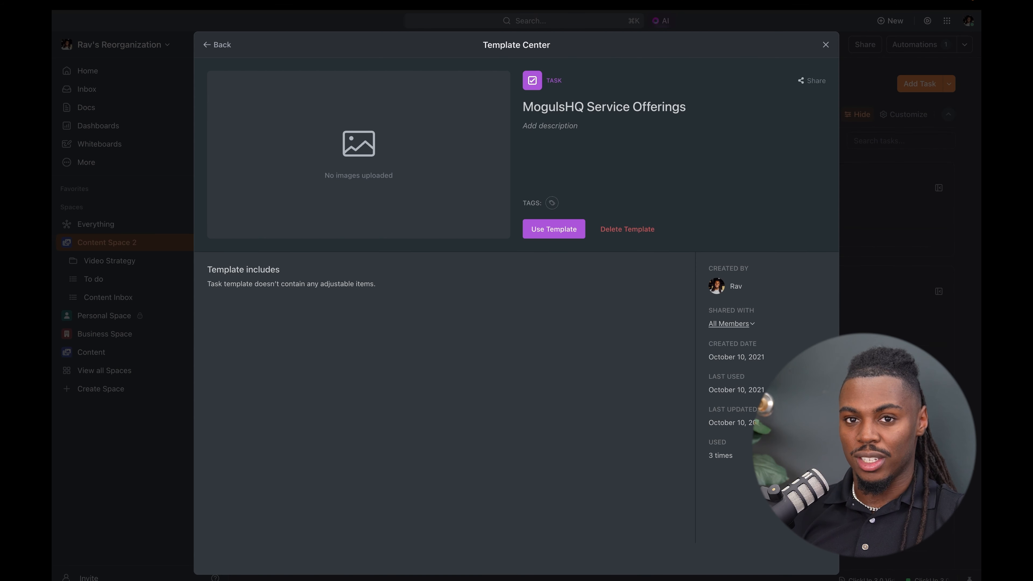
{"action": "left_click", "coordinate": [827, 44]}
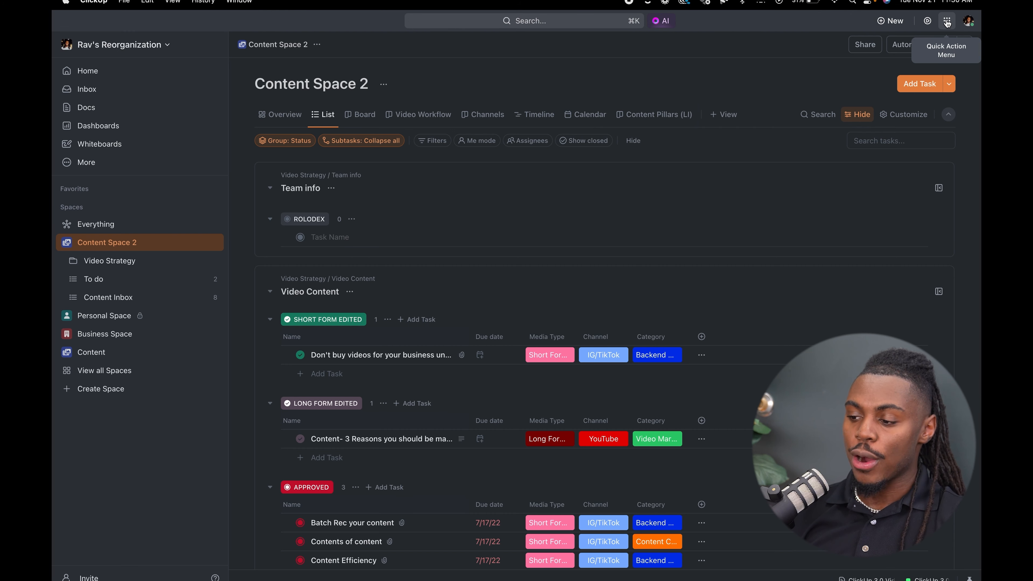
- Review the Editing Rate Confirmed field in the Custom Field Manager and its options for adding locations, leaving without changes
{"action": "left_click", "coordinate": [947, 22]}
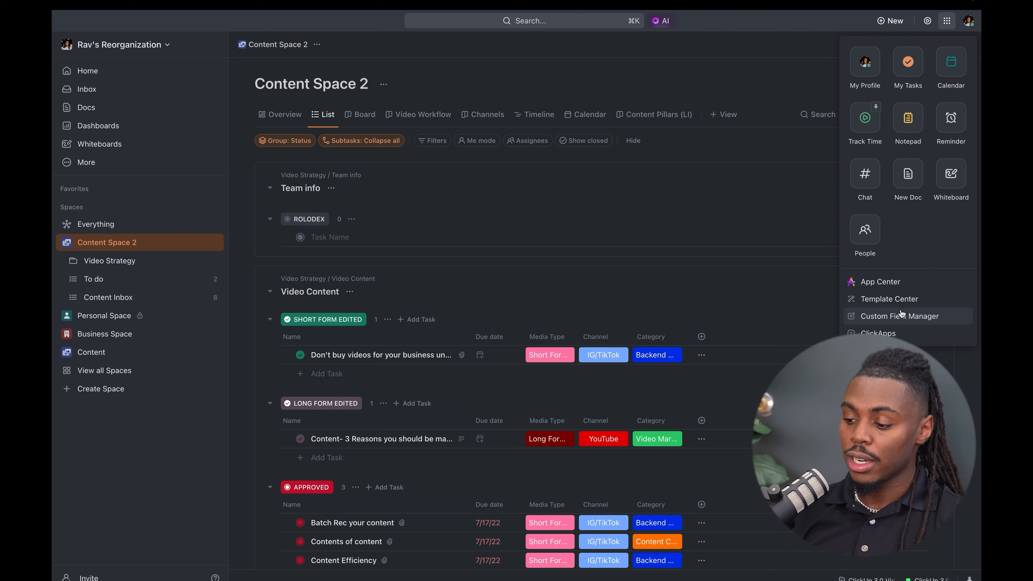
{"action": "left_click", "coordinate": [896, 320]}
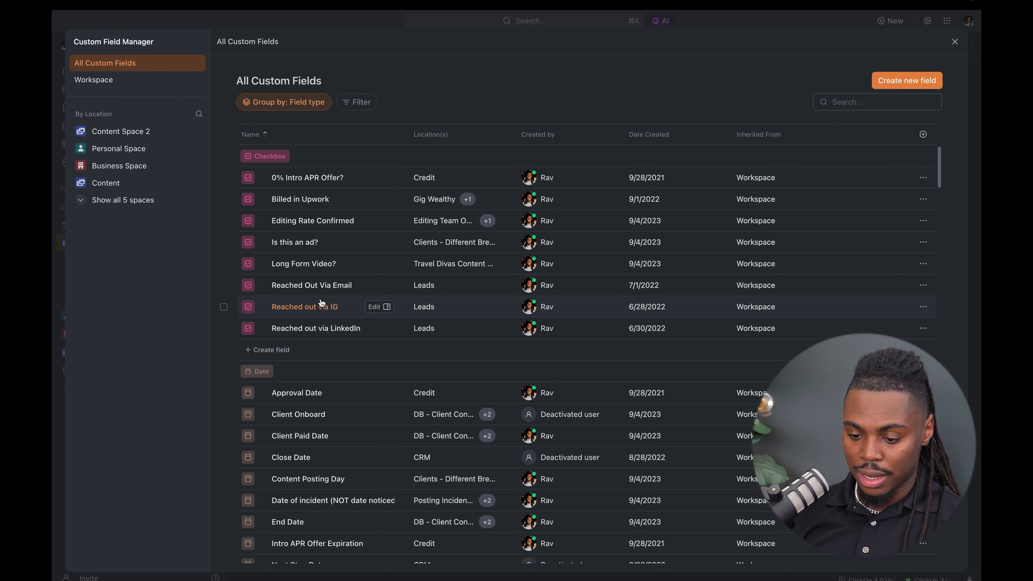
{"action": "left_click", "coordinate": [327, 223]}
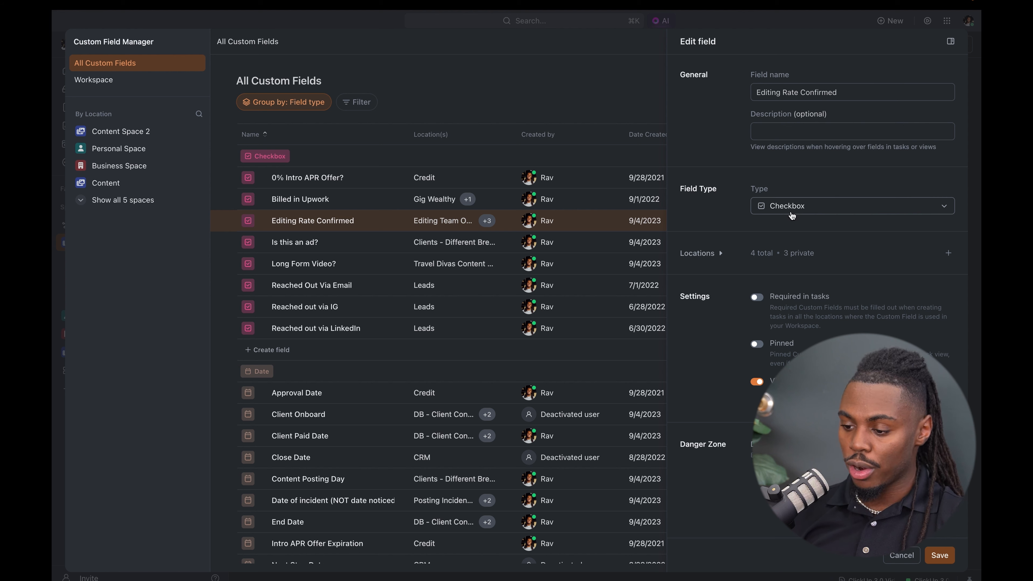
{"action": "left_click", "coordinate": [718, 259]}
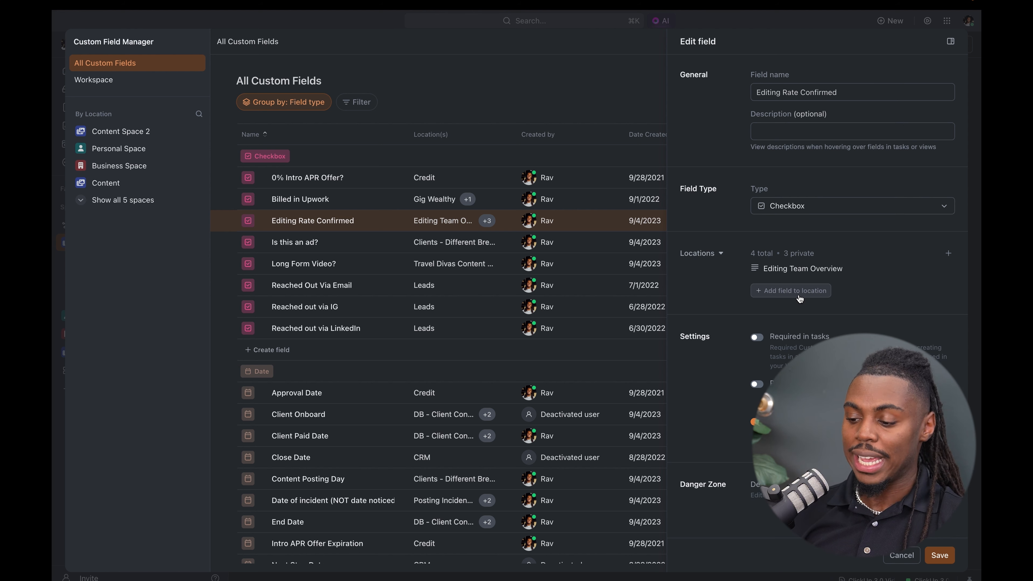
{"action": "left_click", "coordinate": [798, 297]}
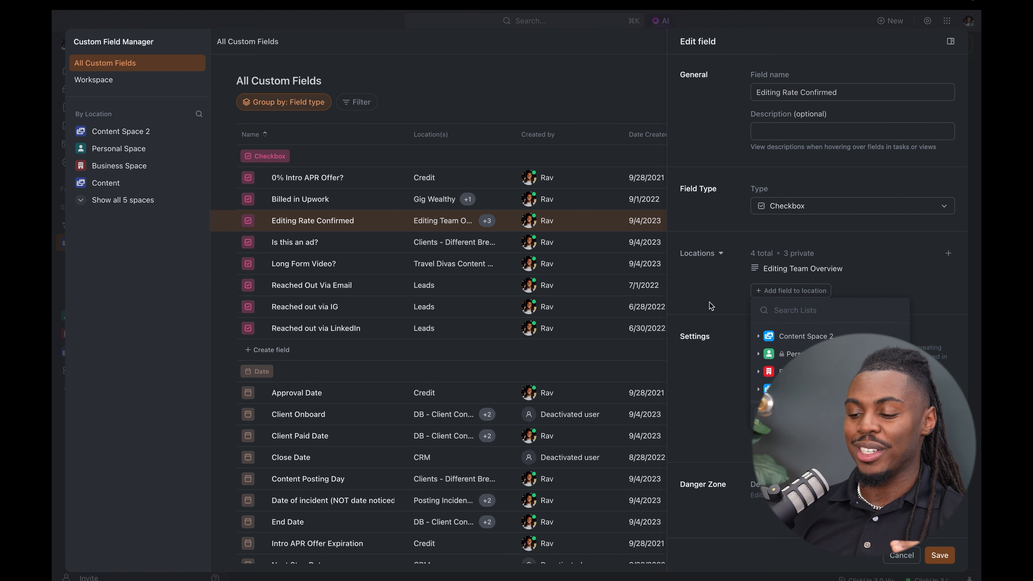
{"action": "left_click", "coordinate": [766, 270]}
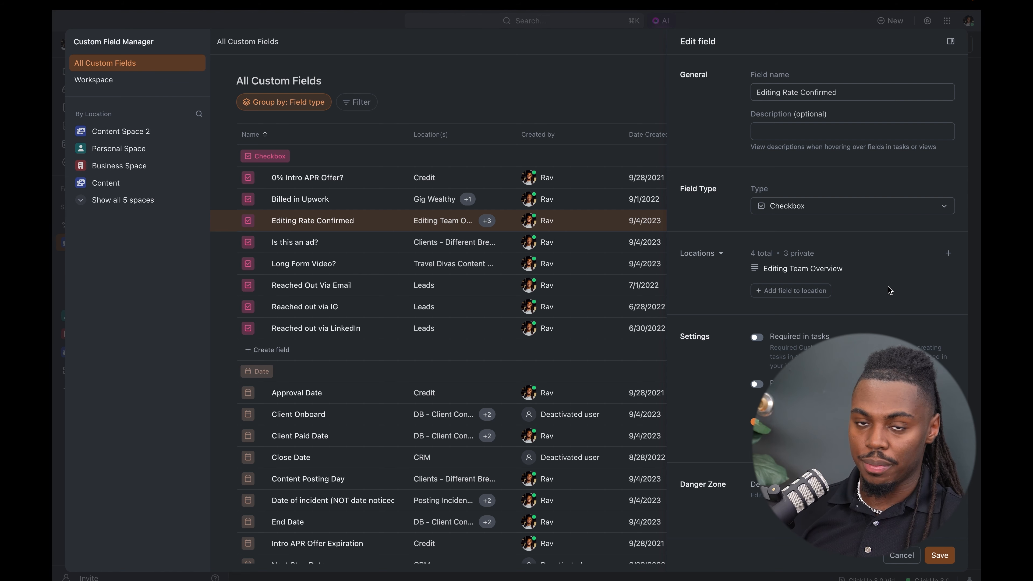
{"action": "key", "text": "Escape"}
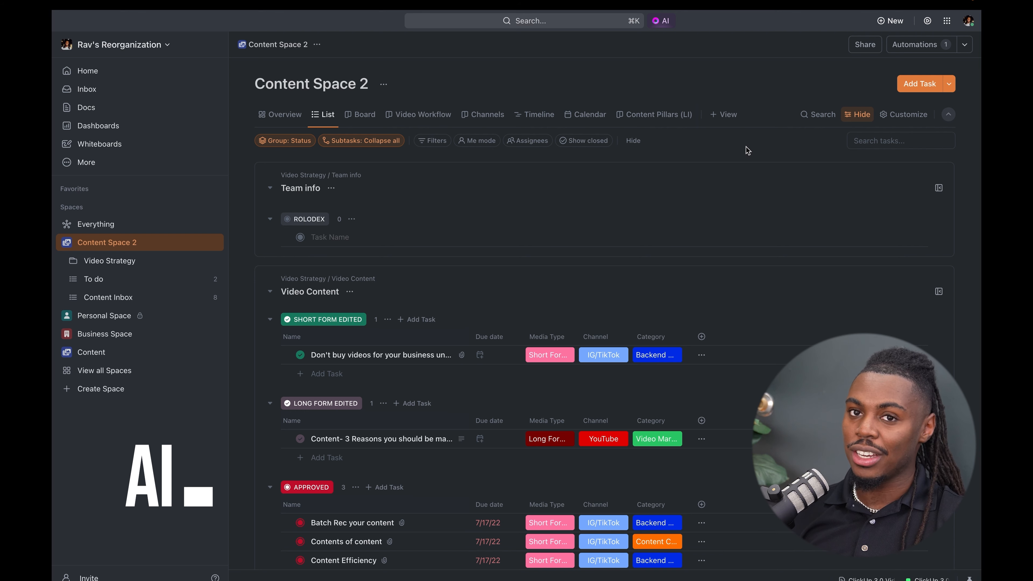
- Browse the AI tools for the Design and HR departments, view the Create job listing form, and leave it without generating anything
{"action": "left_click", "coordinate": [657, 23]}
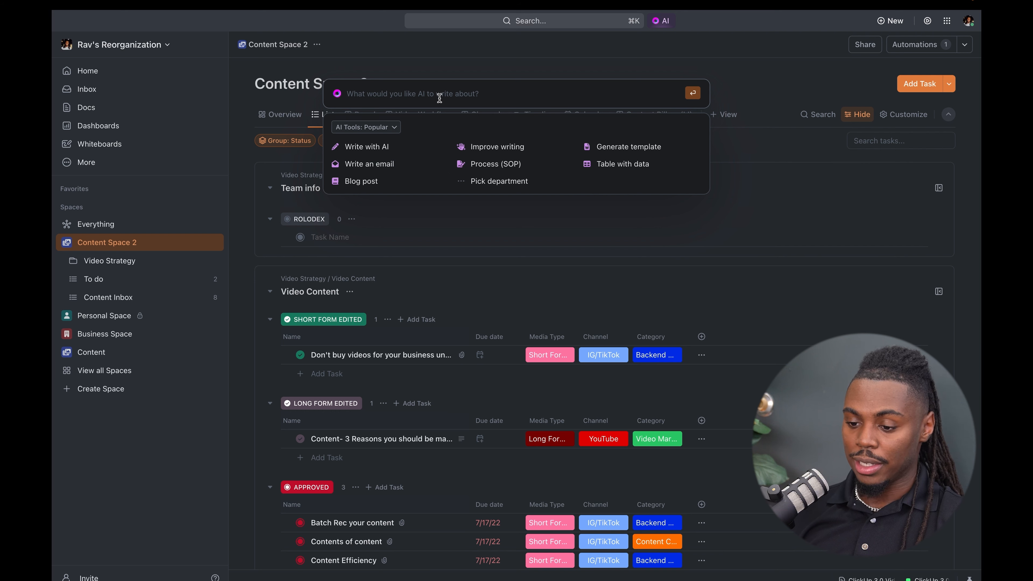
{"action": "left_click", "coordinate": [386, 129]}
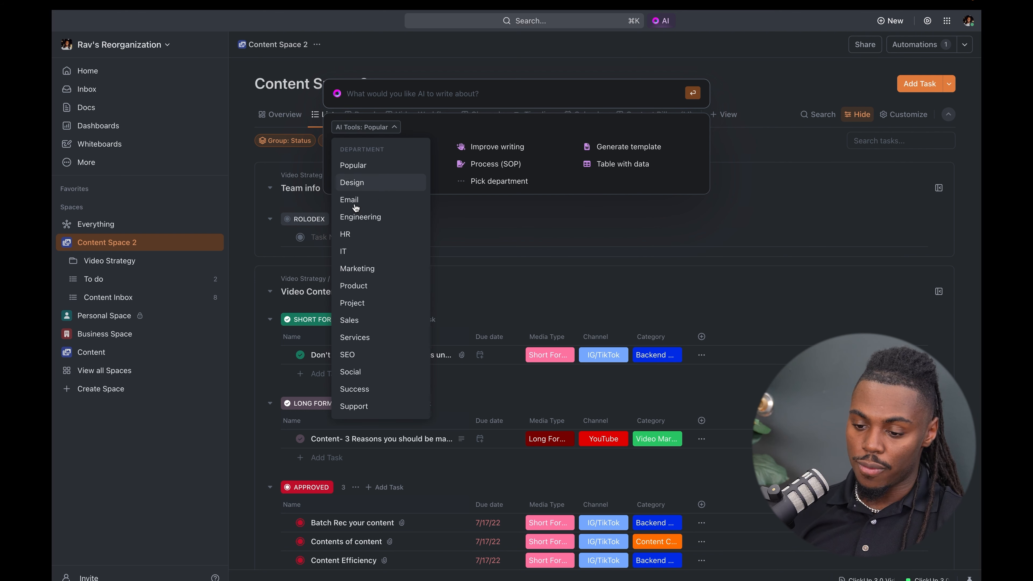
{"action": "left_click", "coordinate": [374, 184]}
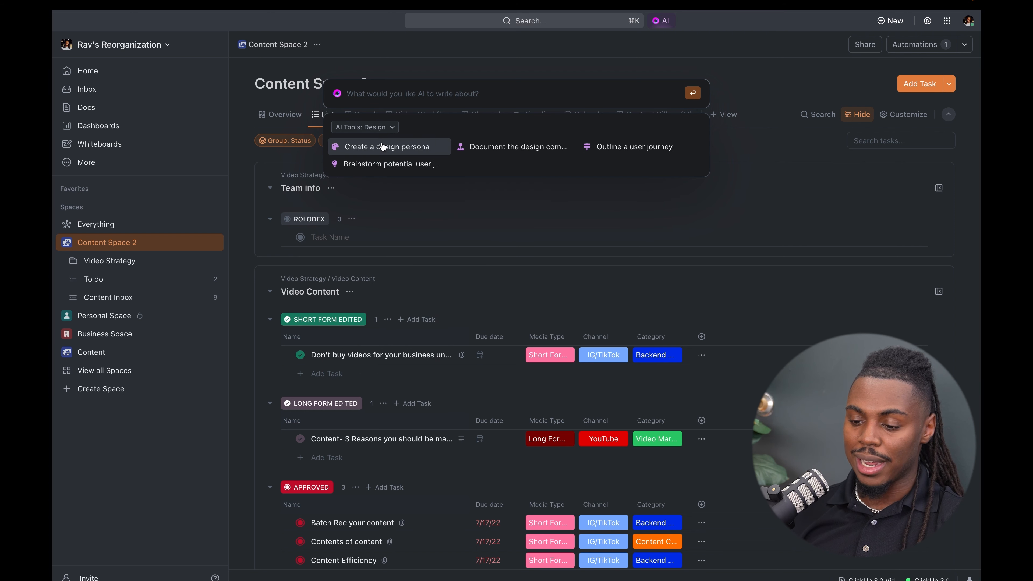
{"action": "left_click", "coordinate": [388, 129]}
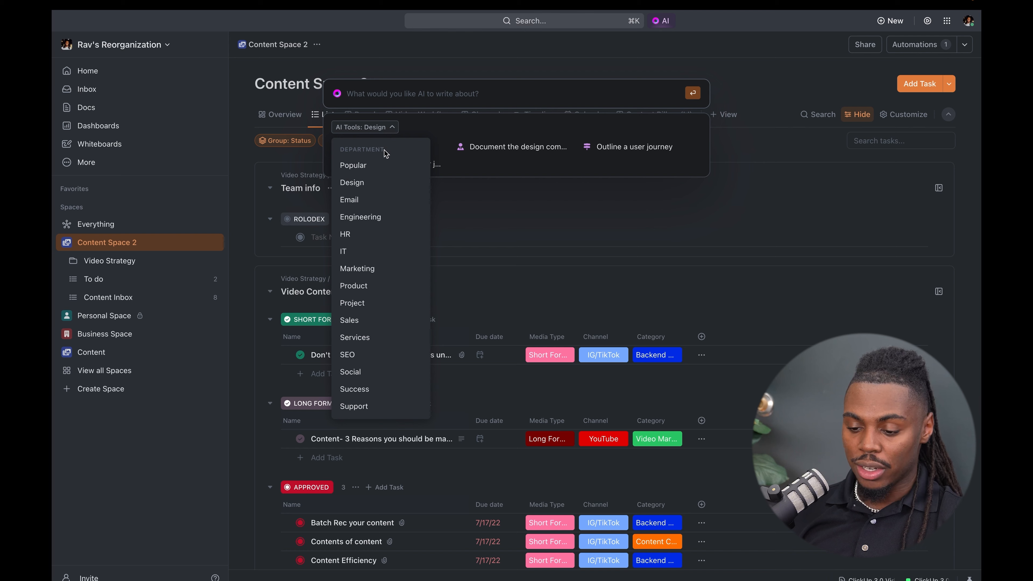
{"action": "left_click", "coordinate": [371, 234]}
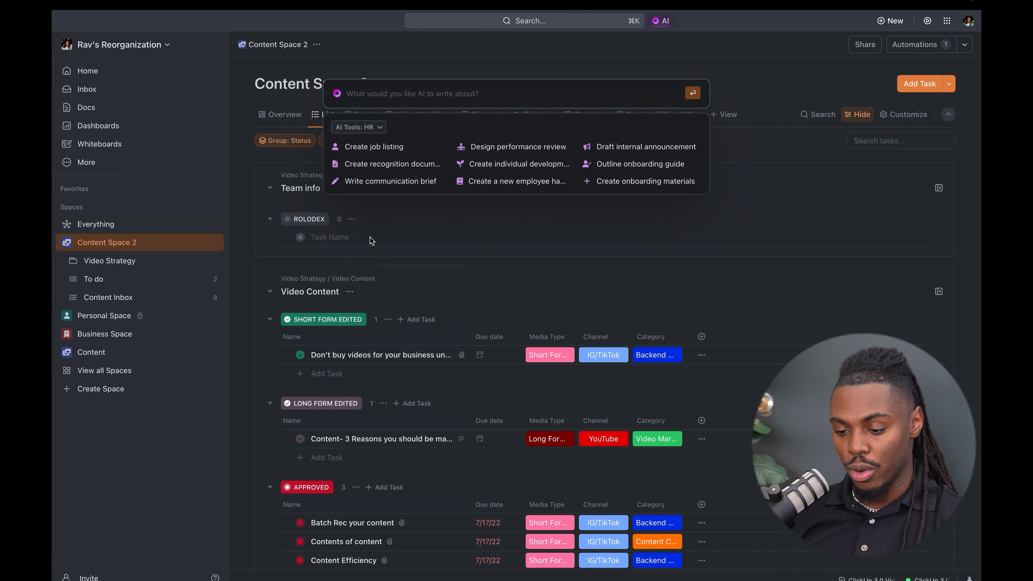
{"action": "left_click", "coordinate": [400, 147]}
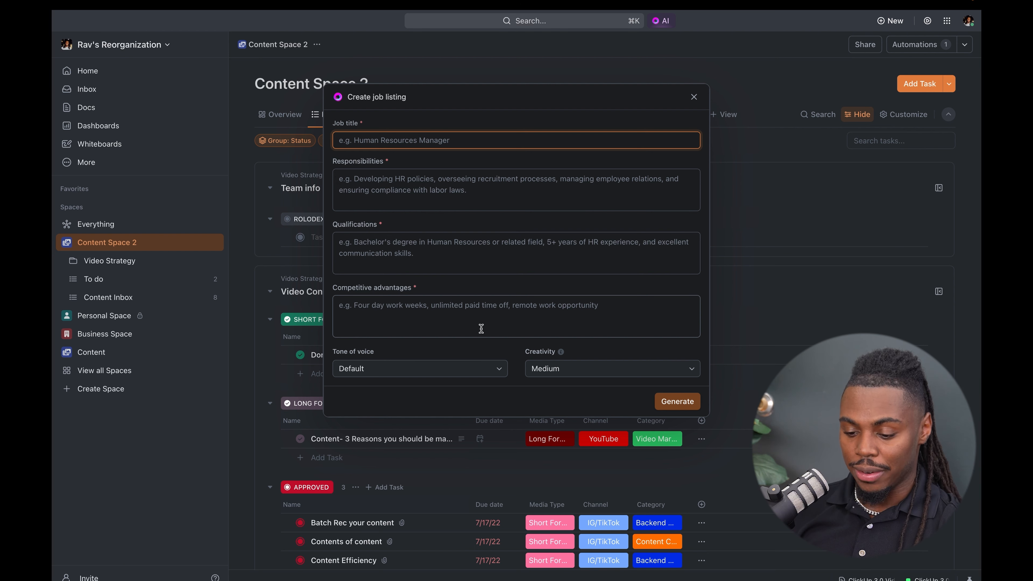
{"action": "left_click", "coordinate": [694, 97]}
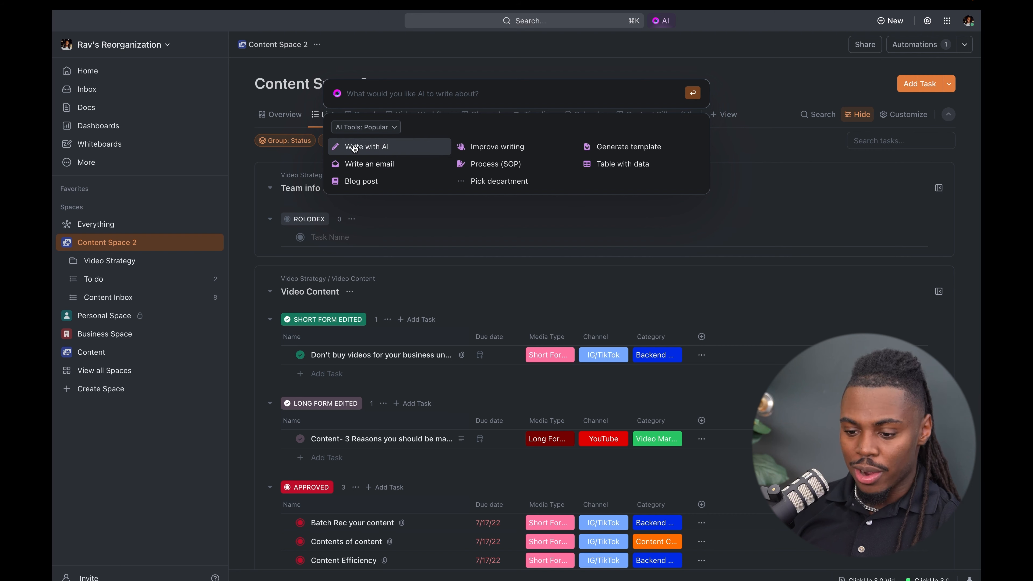
- Start a Write with AI prompt whose first talking-points line reads "This will be a team update for the week"
{"action": "left_click", "coordinate": [381, 145]}
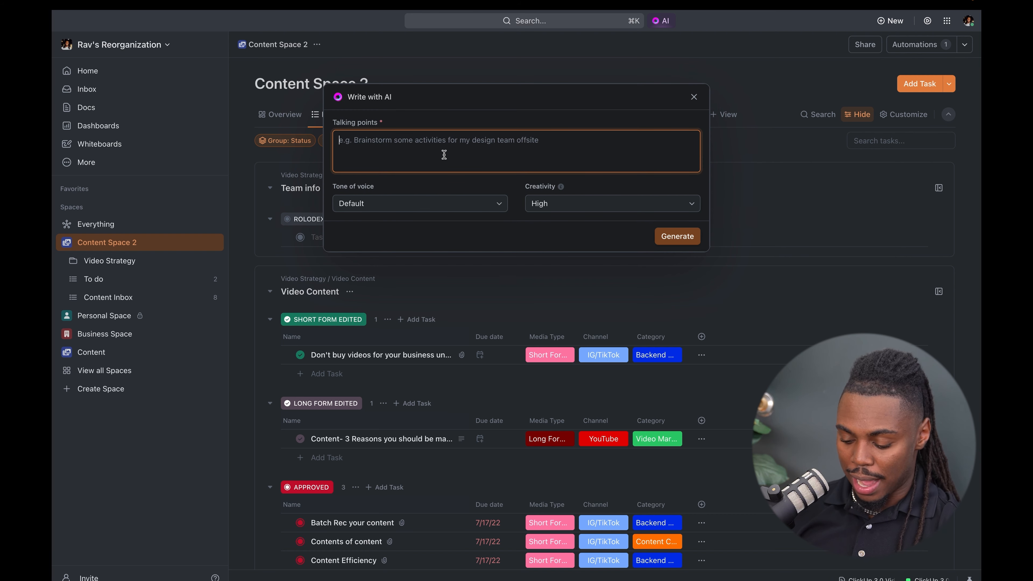
{"action": "type", "text": "This "}
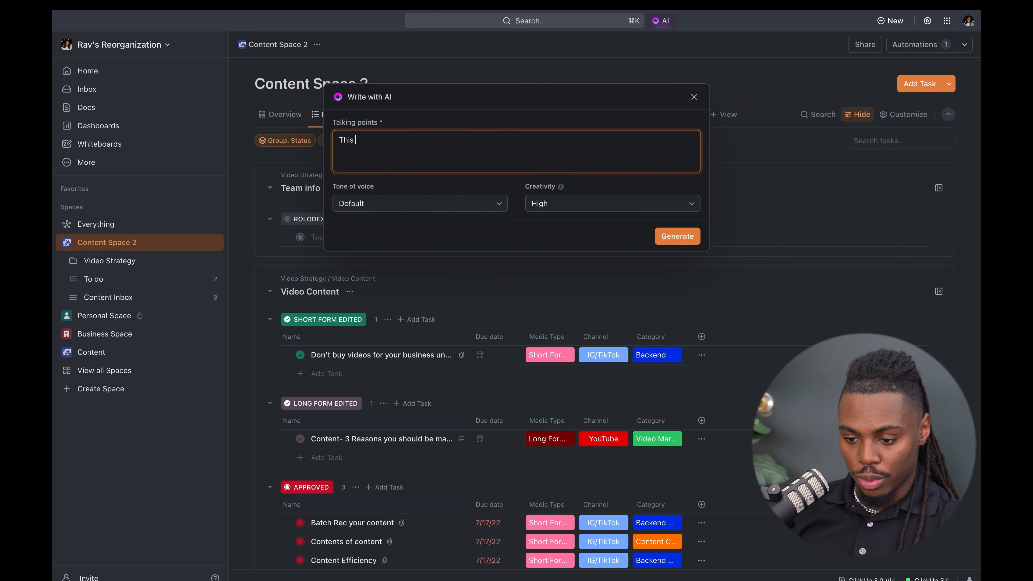
{"action": "type", "text": "will be a team upda"}
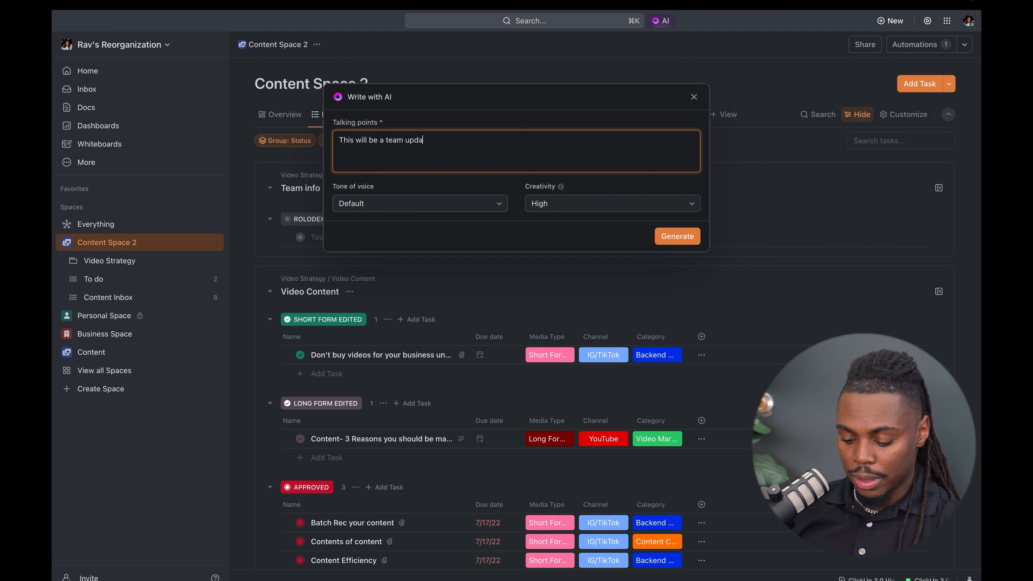
{"action": "type", "text": "te for the week"}
{"action": "key", "text": "Return"}
- Add the line "Talking points include onboarding new client, reminding the team to track their time, and sharing over a resource for editing"
{"action": "type", "text": "Talking p"}
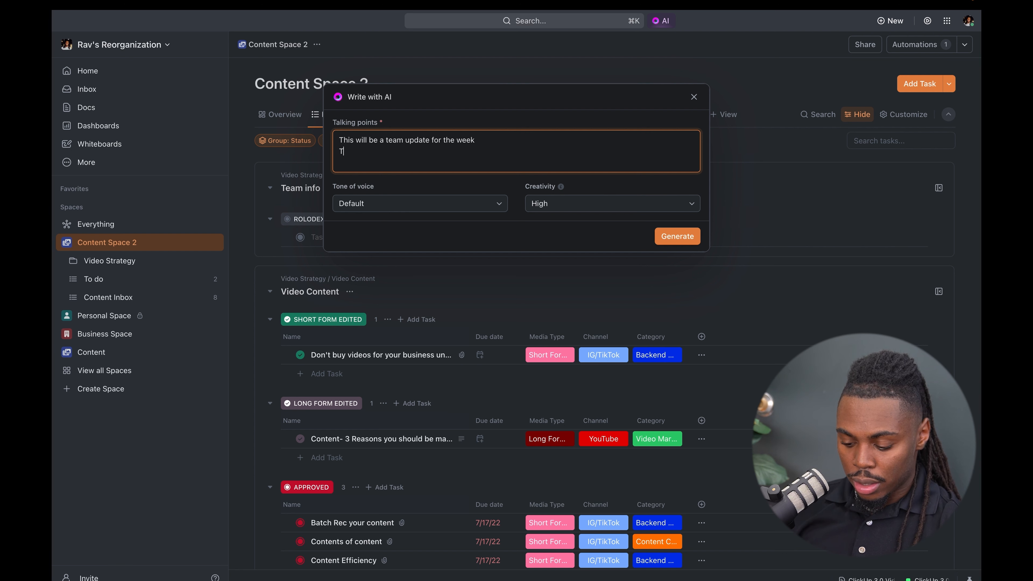
{"action": "type", "text": "oints in"}
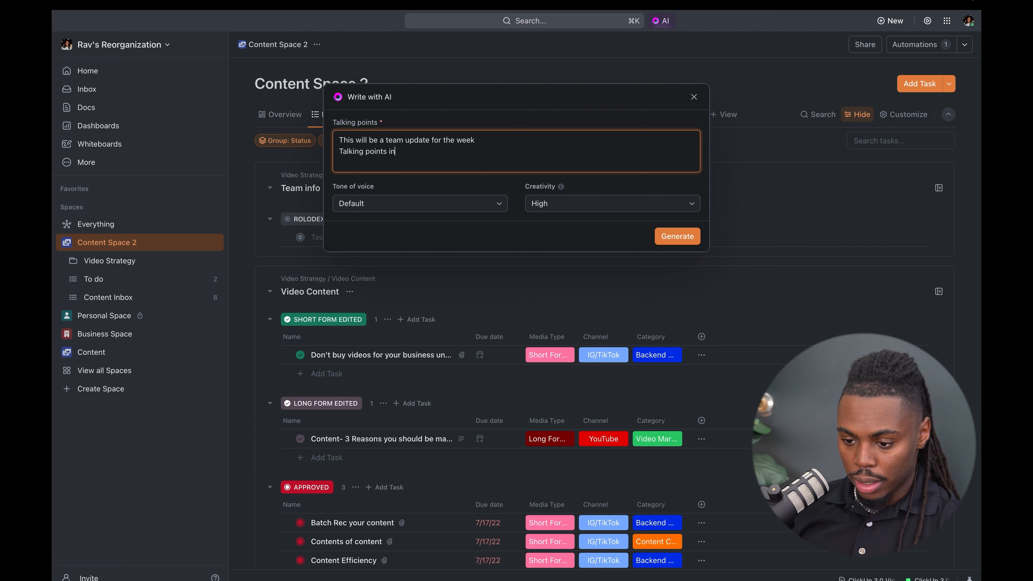
{"action": "type", "text": "clude onboarding"}
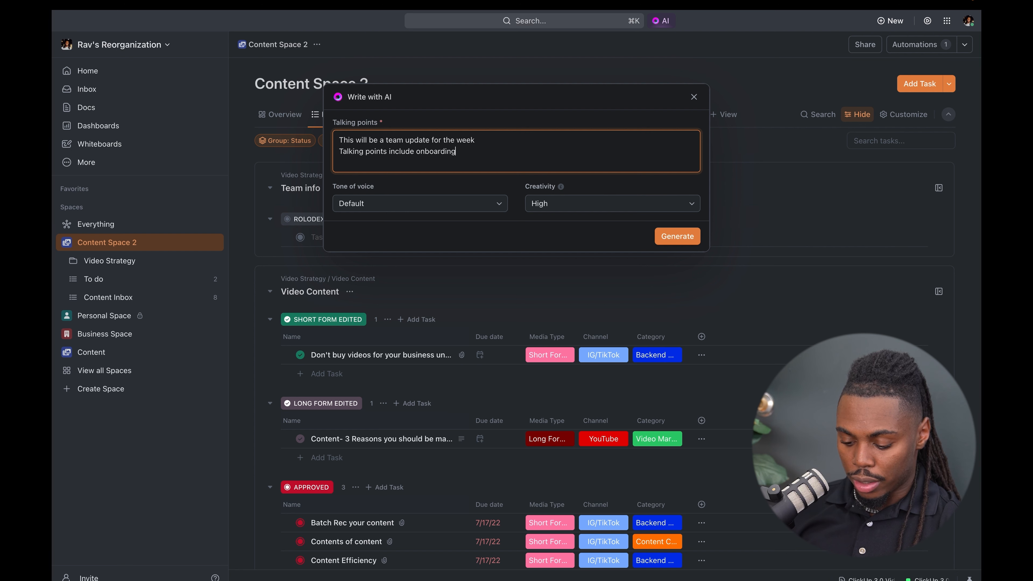
{"action": "type", "text": " new client, reminding th"}
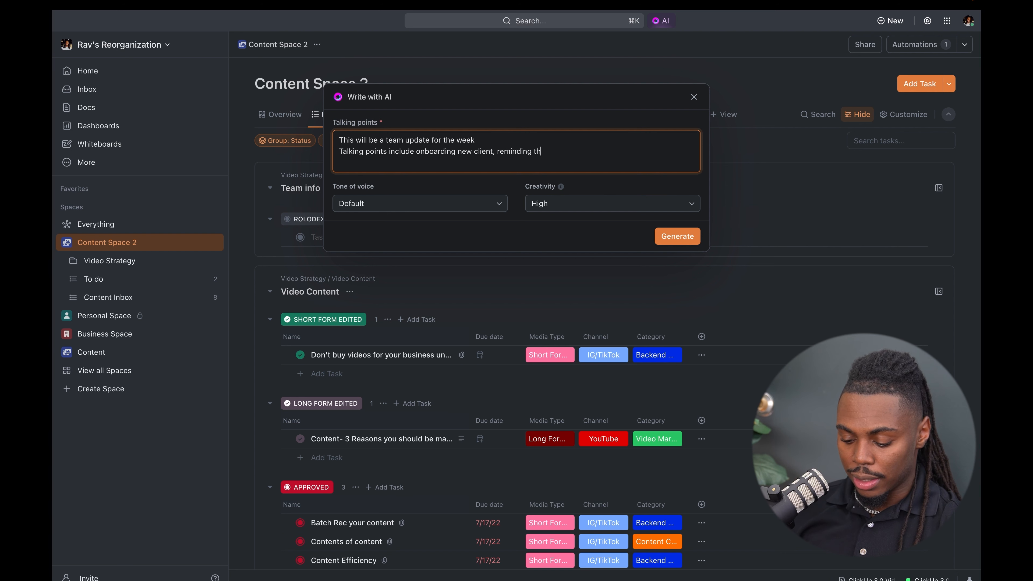
{"action": "type", "text": "e team to track t"}
{"action": "key", "text": "BackSpace"}
{"action": "key", "text": "BackSpace"}
{"action": "type", "text": "track their time, a"}
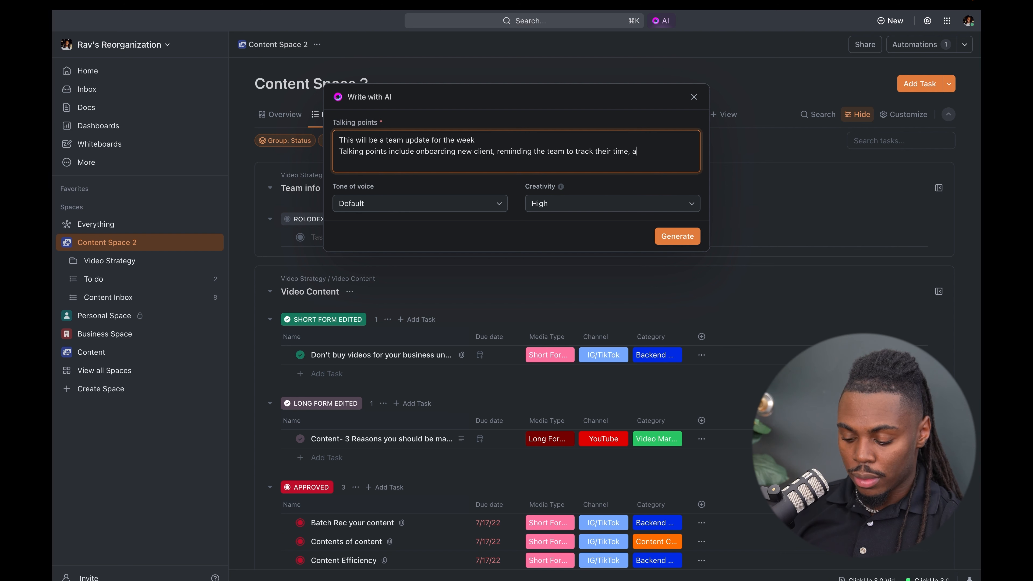
{"action": "type", "text": "nd sharing over a resource for editing"}
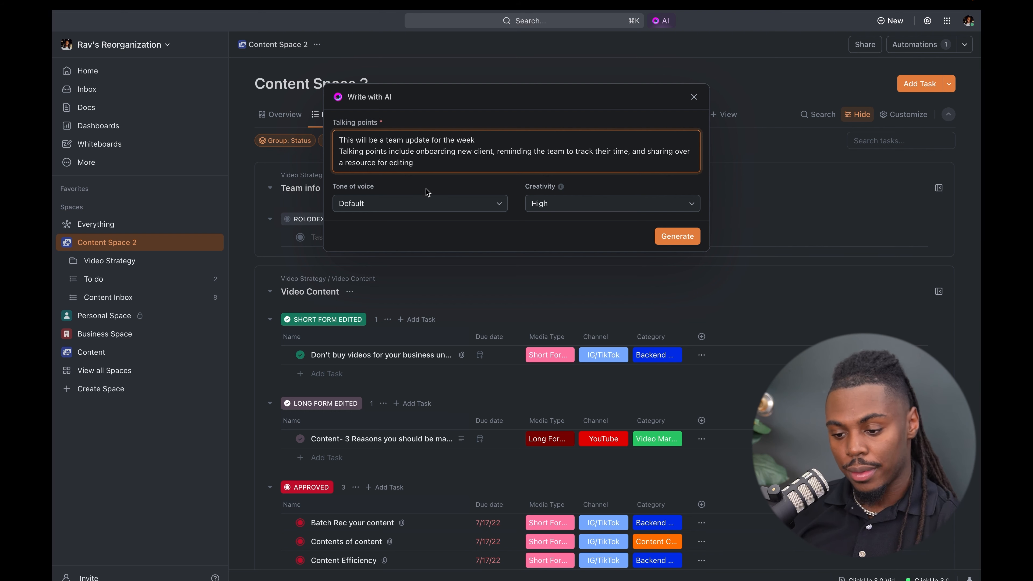
- Set the tone of voice to Casual, keep creativity at High, and generate the team update
{"action": "left_click", "coordinate": [413, 203]}
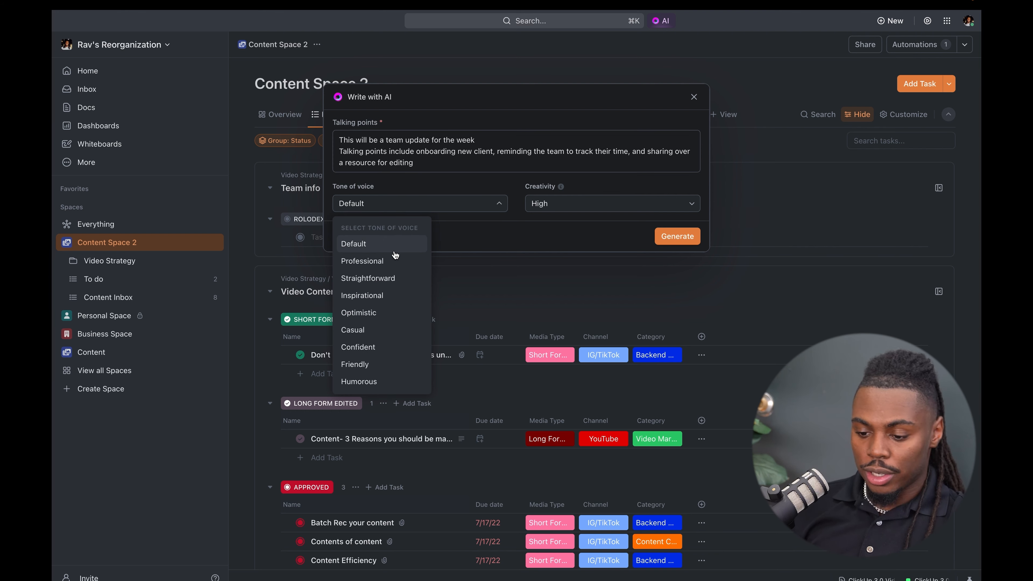
{"action": "left_click", "coordinate": [384, 328]}
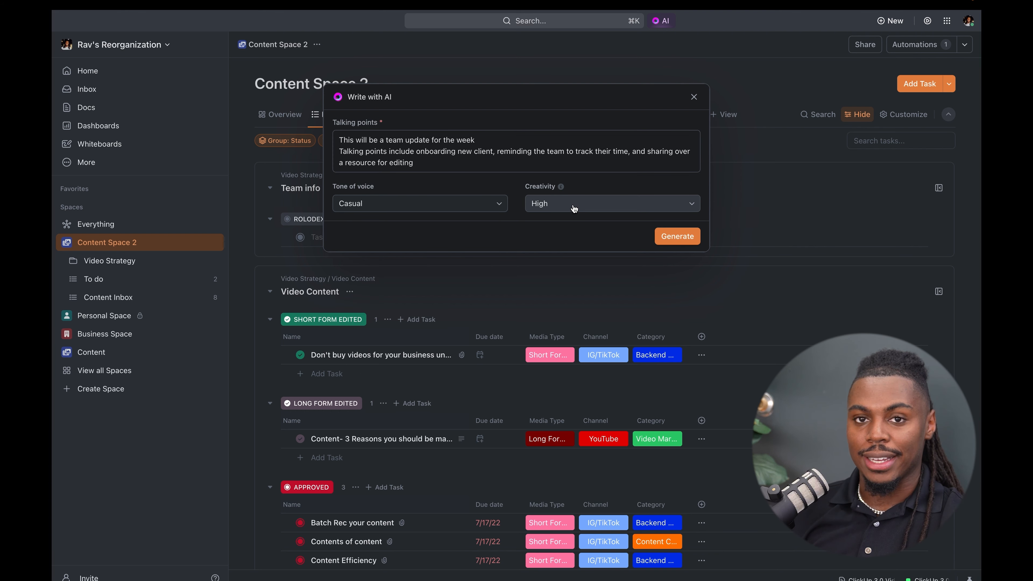
{"action": "mouse_move", "coordinate": [560, 189]}
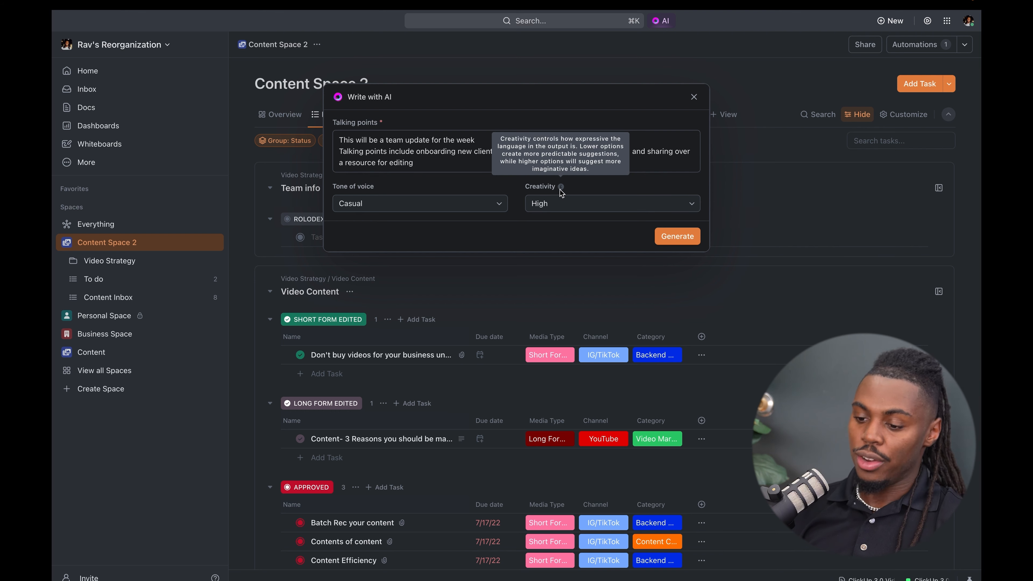
{"action": "left_click", "coordinate": [562, 205]}
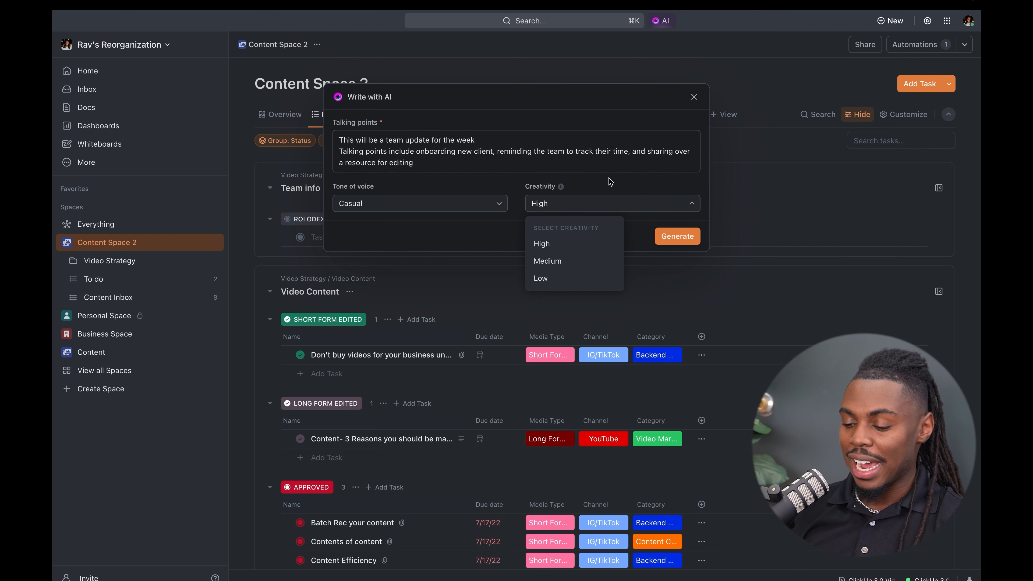
{"action": "left_click", "coordinate": [622, 203]}
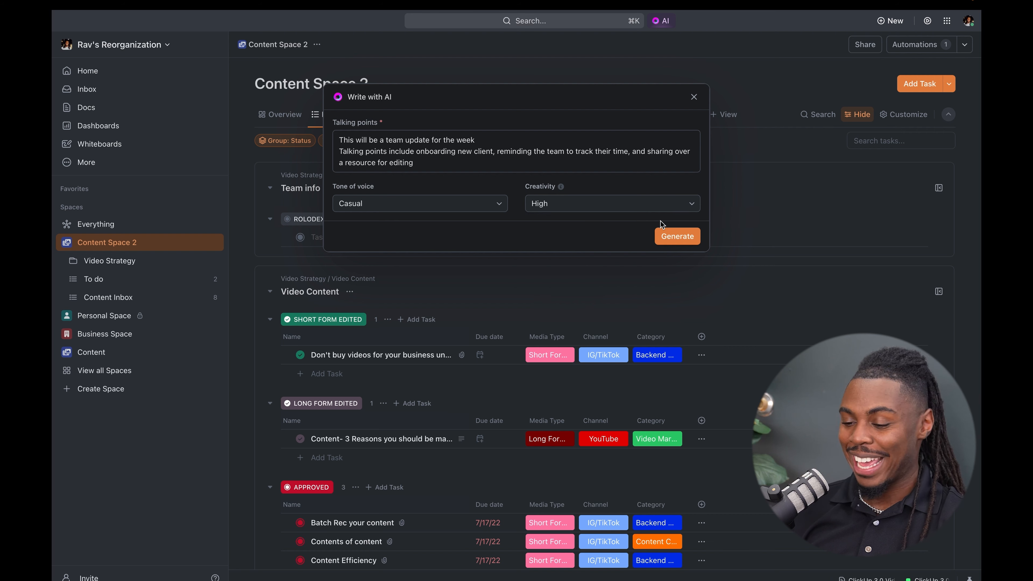
{"action": "left_click", "coordinate": [667, 235]}
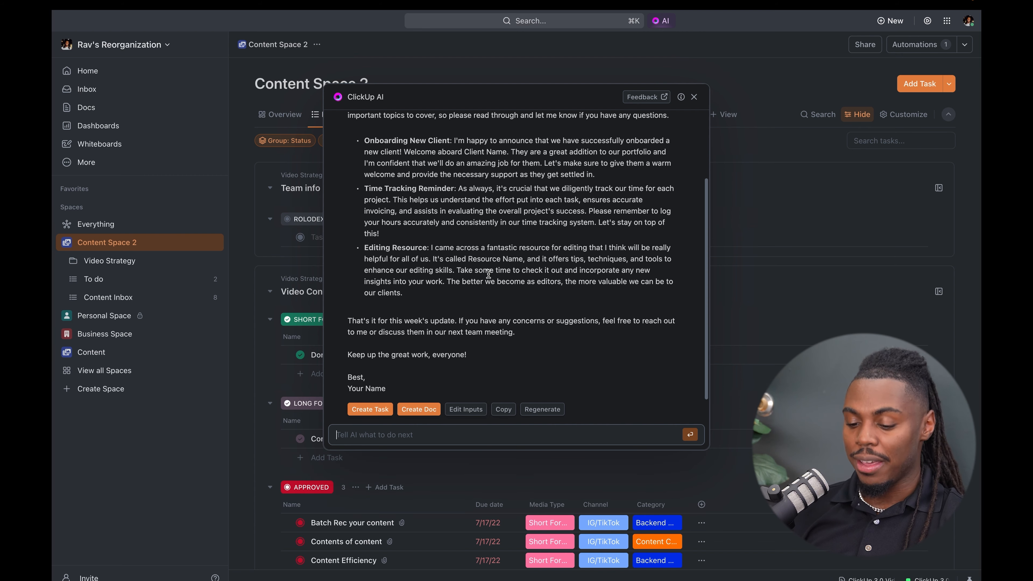
- Review the generated team update, reopen its inputs, and generate it again with the same talking points and settings
{"action": "scroll", "coordinate": [488, 273], "scroll_direction": "up", "scroll_amount": 3}
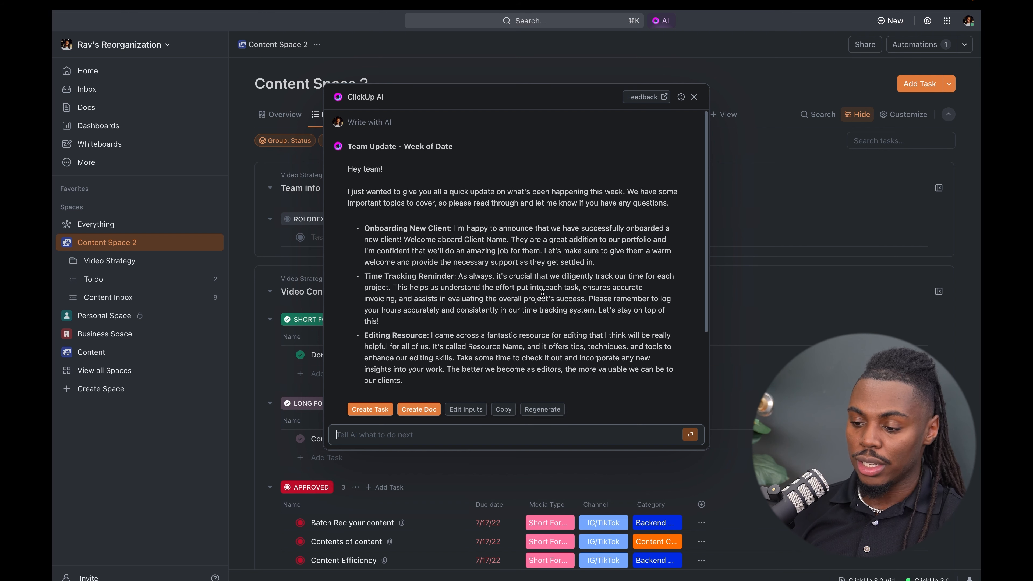
{"action": "left_click", "coordinate": [474, 410]}
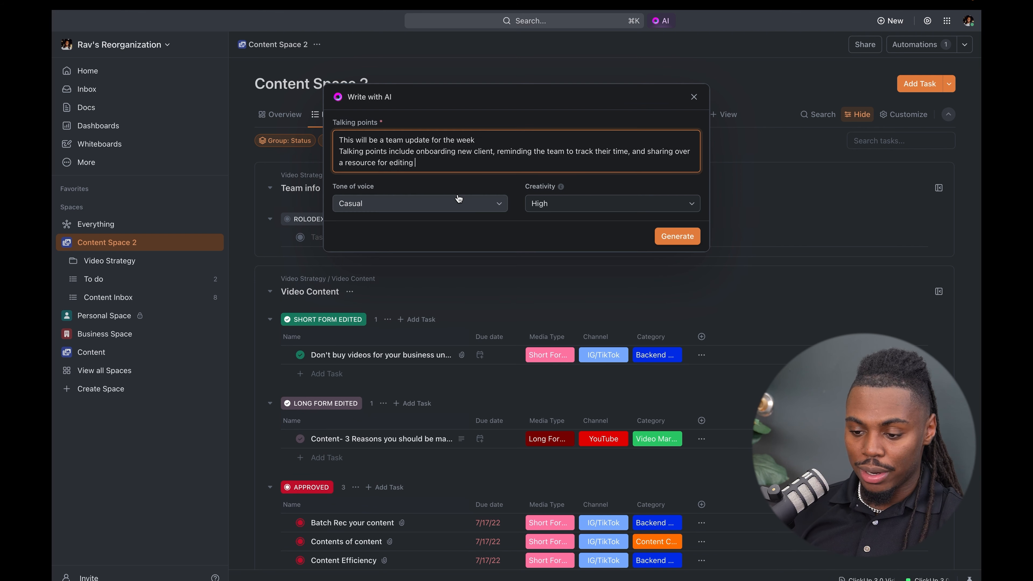
{"action": "left_click", "coordinate": [678, 236]}
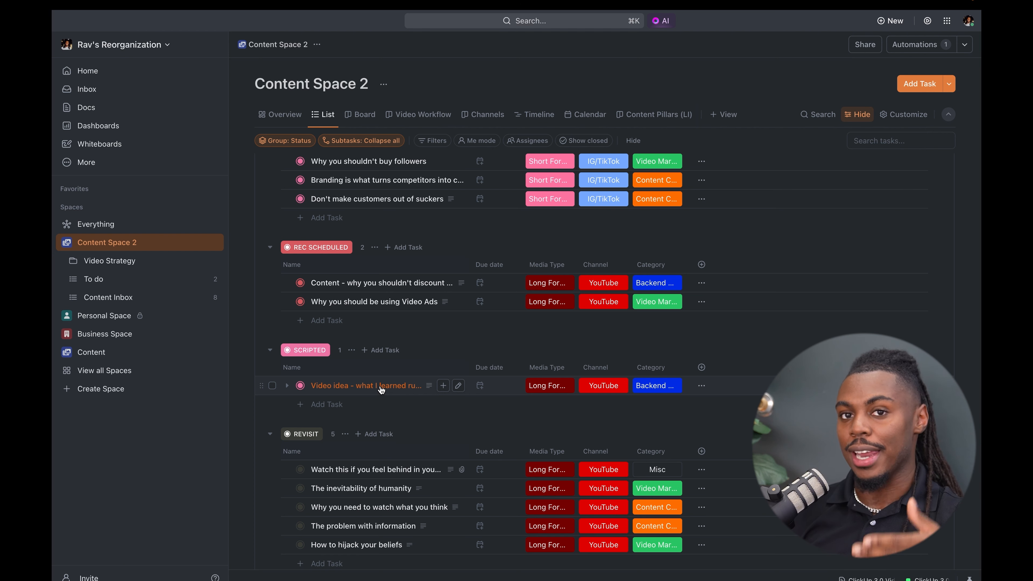
- Generate AI subtasks for the Scripted task "Video idea - what I learned running a video agency for 3 years", create all five, and close it
{"action": "left_click", "coordinate": [382, 386]}
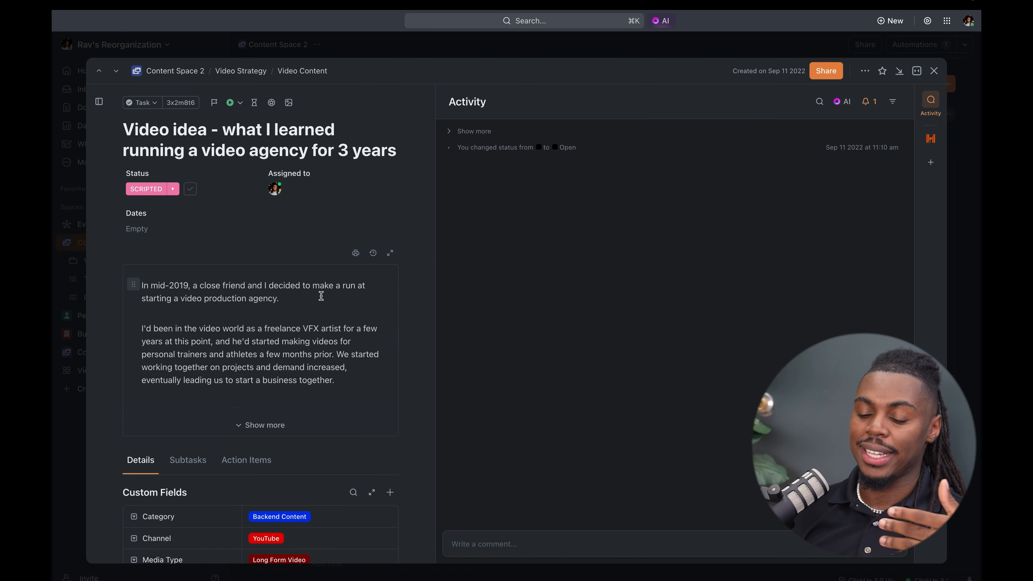
{"action": "scroll", "coordinate": [319, 318], "scroll_direction": "down", "scroll_amount": 5}
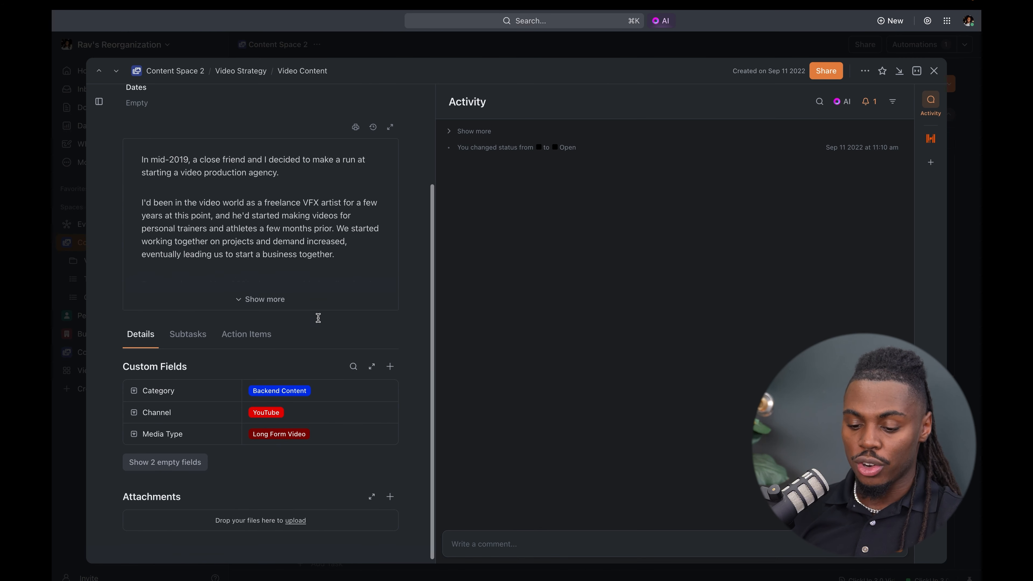
{"action": "left_click", "coordinate": [188, 334]}
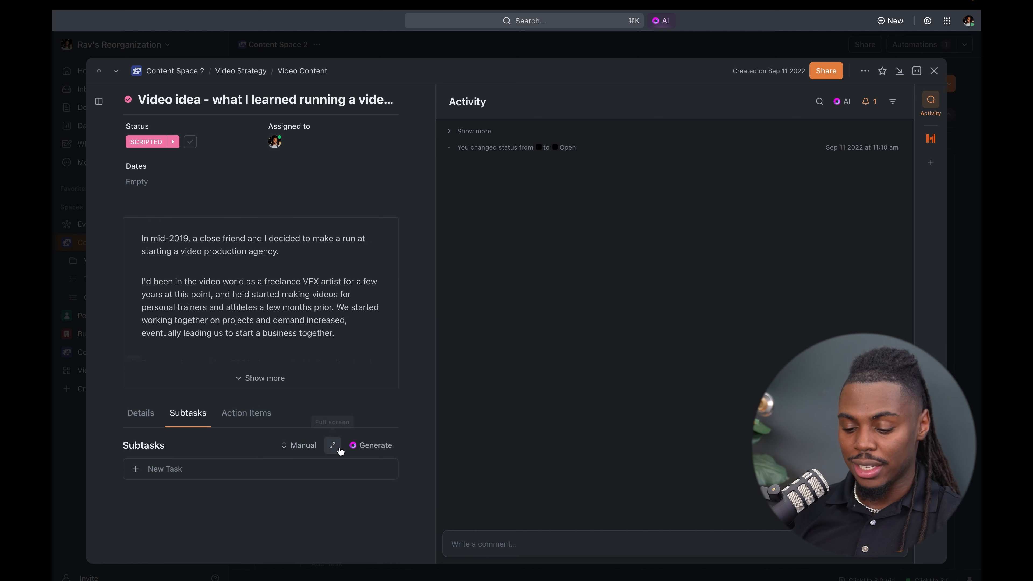
{"action": "left_click", "coordinate": [377, 446]}
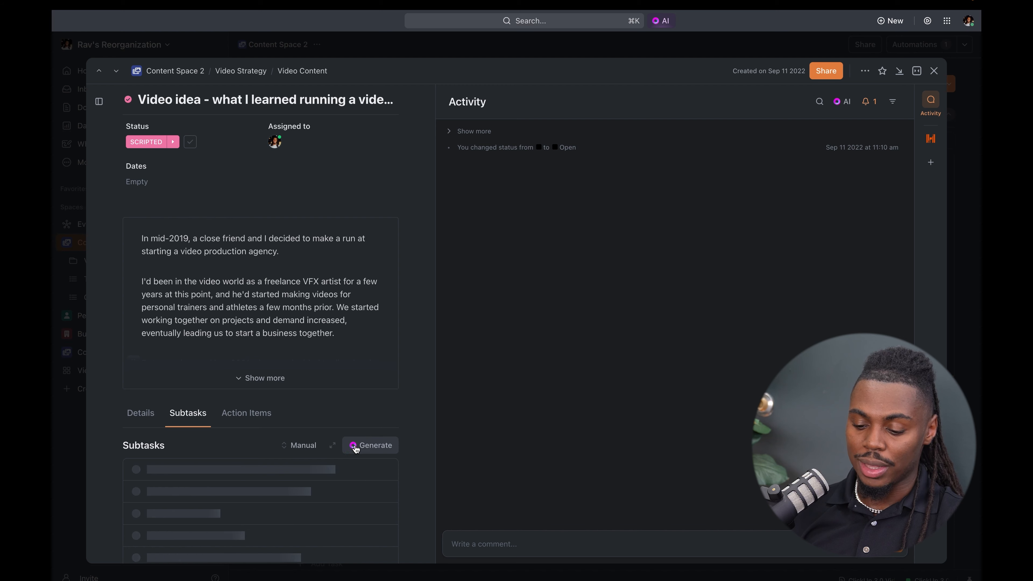
{"action": "scroll", "coordinate": [310, 451], "scroll_direction": "down", "scroll_amount": 2}
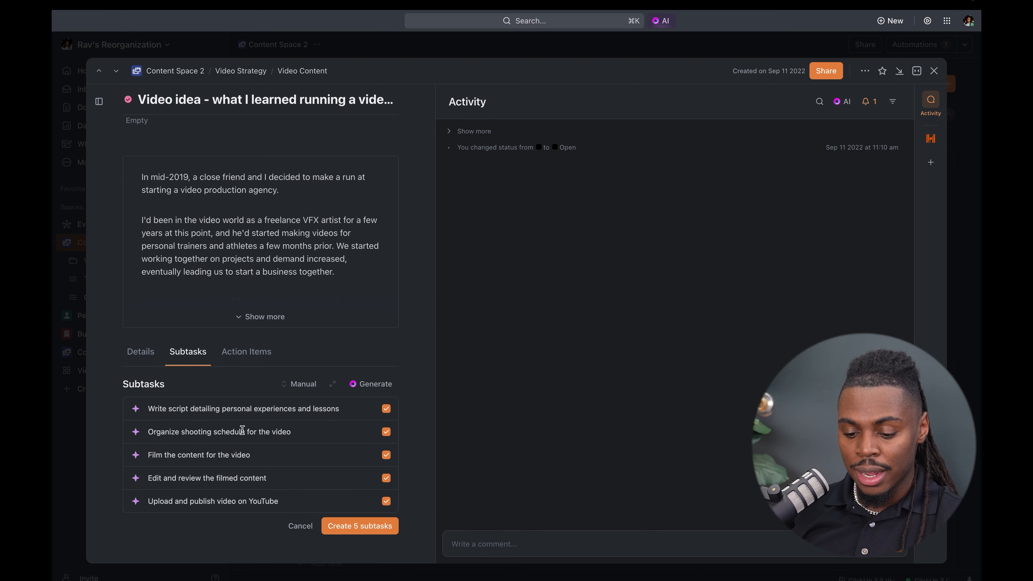
{"action": "scroll", "coordinate": [242, 430], "scroll_direction": "down", "scroll_amount": 1}
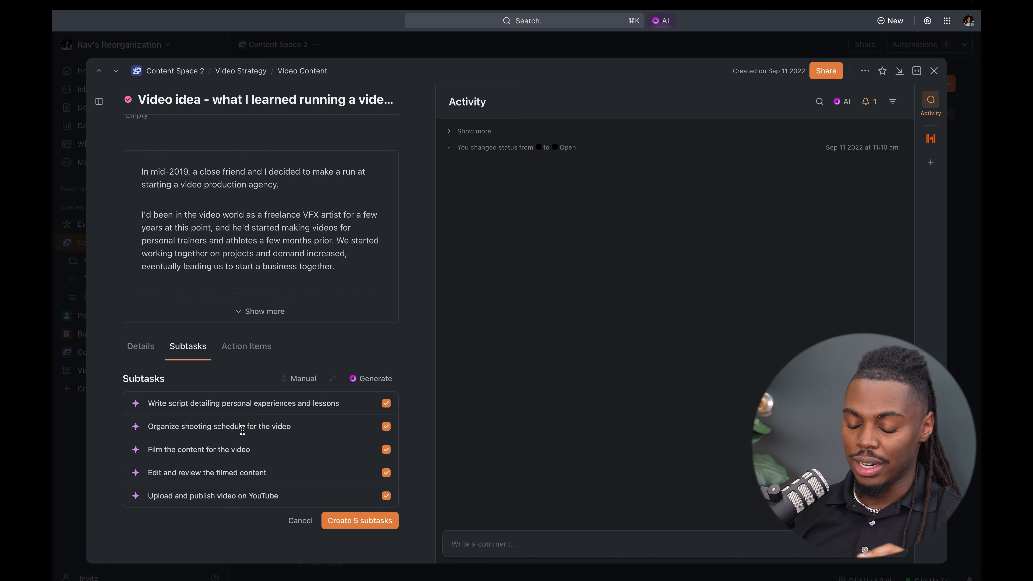
{"action": "left_click", "coordinate": [342, 523]}
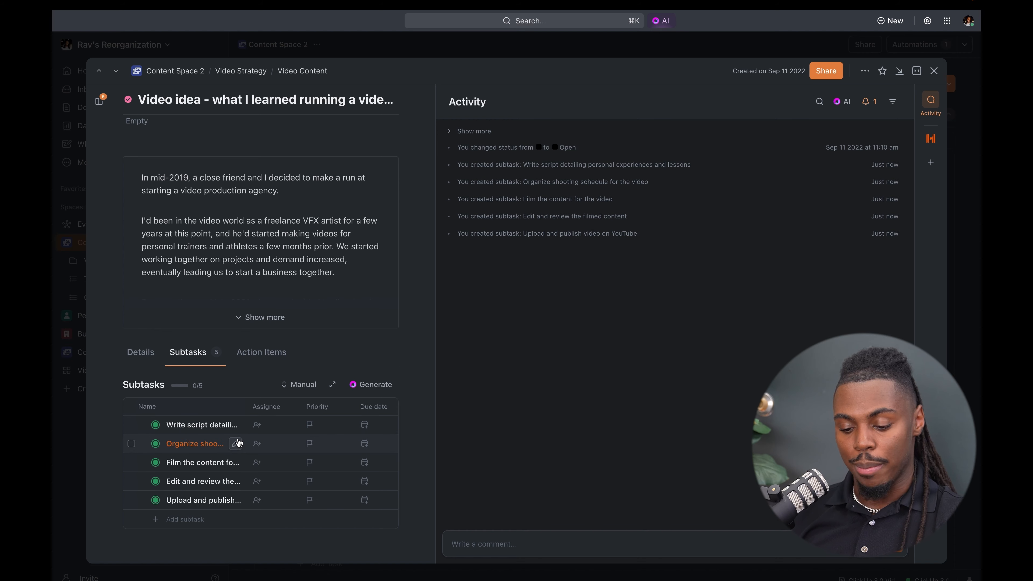
{"action": "key", "text": "Escape"}
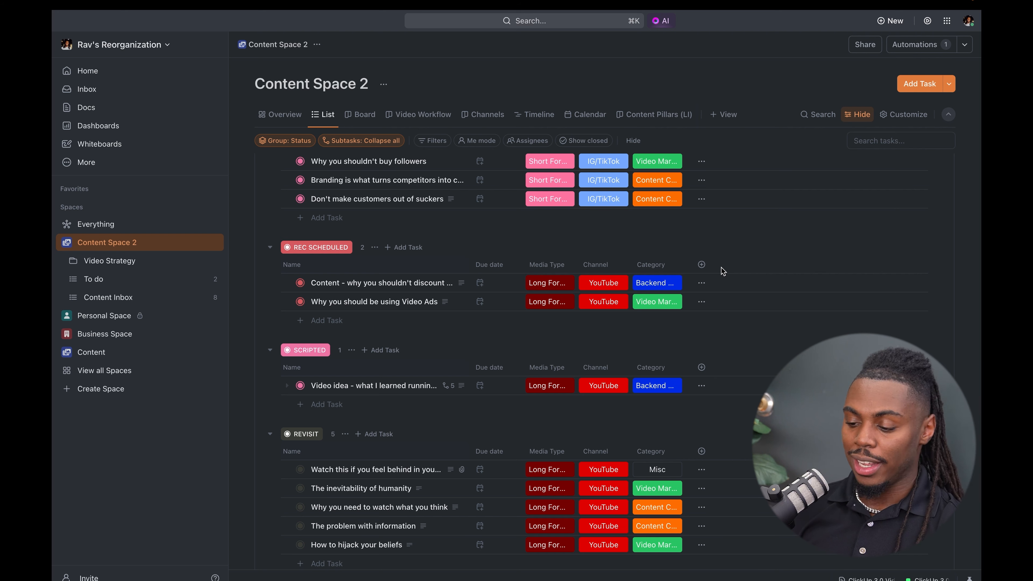
- Set up a new Text area column named "Update" in the task list, with Fill with AI set to AI Summary
{"action": "left_click", "coordinate": [702, 265]}
{"action": "scroll", "coordinate": [730, 424], "scroll_direction": "down", "scroll_amount": 3}
{"action": "scroll", "coordinate": [729, 425], "scroll_direction": "up", "scroll_amount": 5}
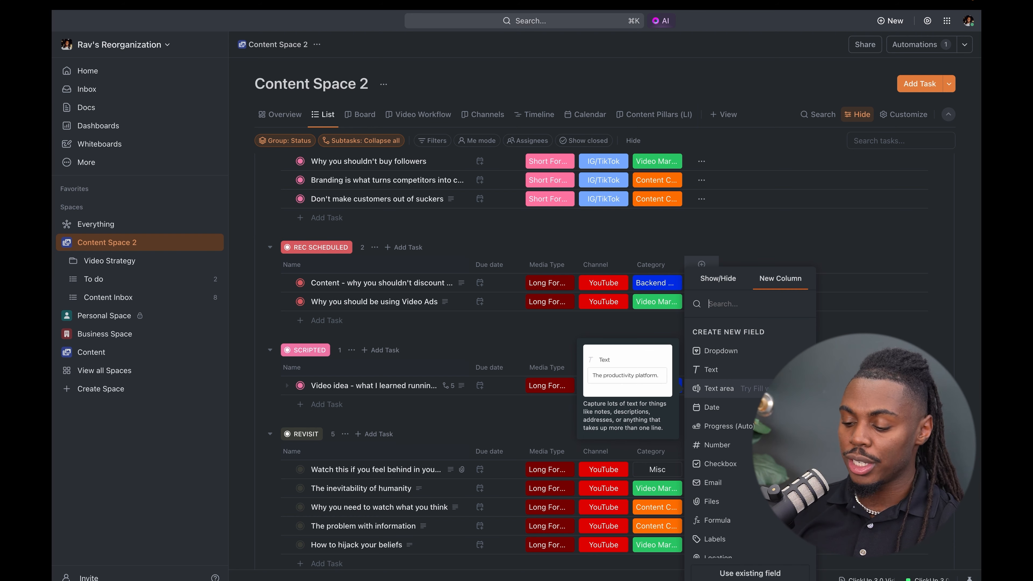
{"action": "left_click", "coordinate": [719, 388]}
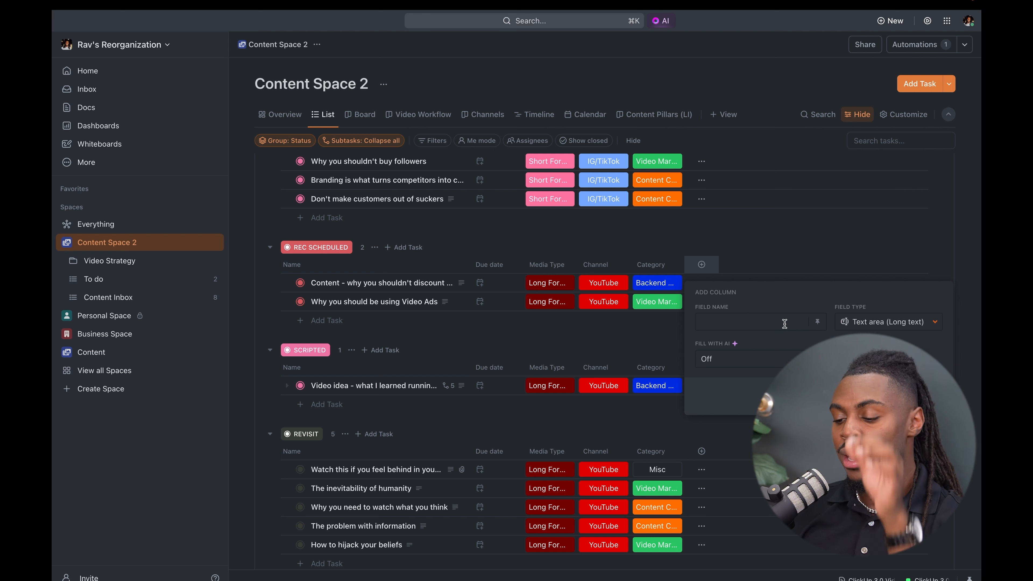
{"action": "type", "text": "Update"}
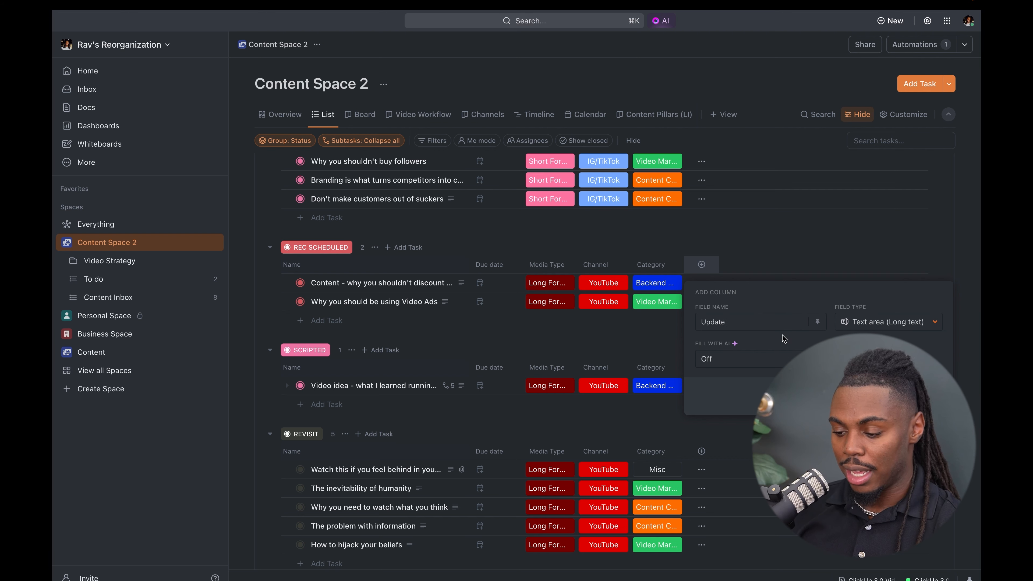
{"action": "left_click", "coordinate": [767, 360]}
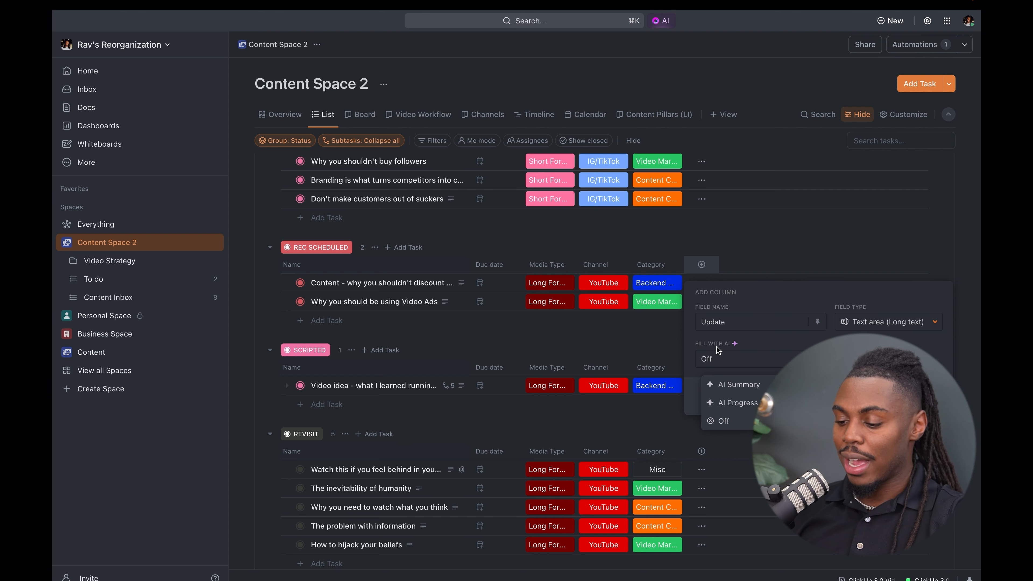
{"action": "left_click", "coordinate": [739, 385]}
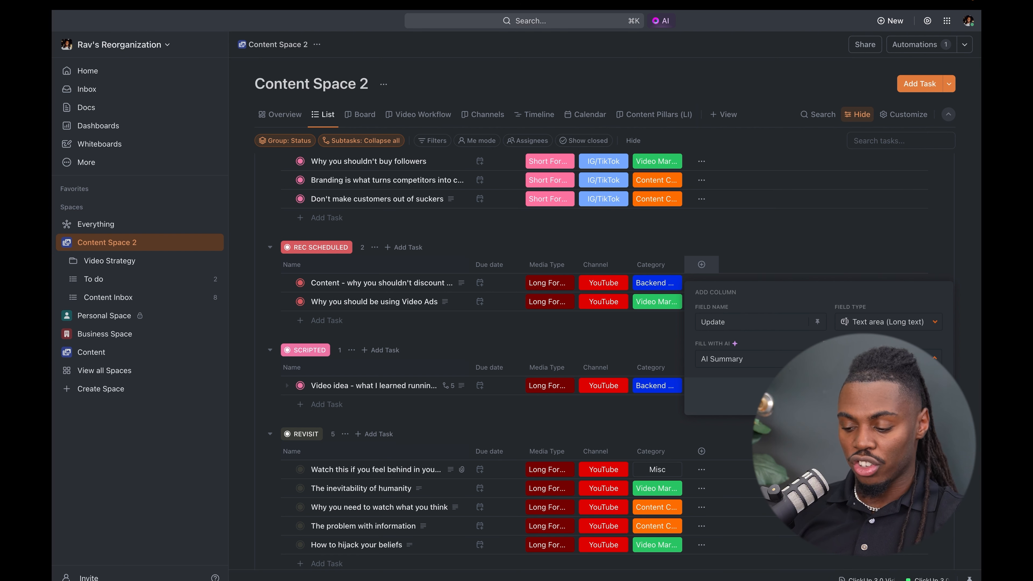
- Try AI Progress Updates as the Update field's AI fill option, and return the option to AI Summary
{"action": "left_click", "coordinate": [779, 365]}
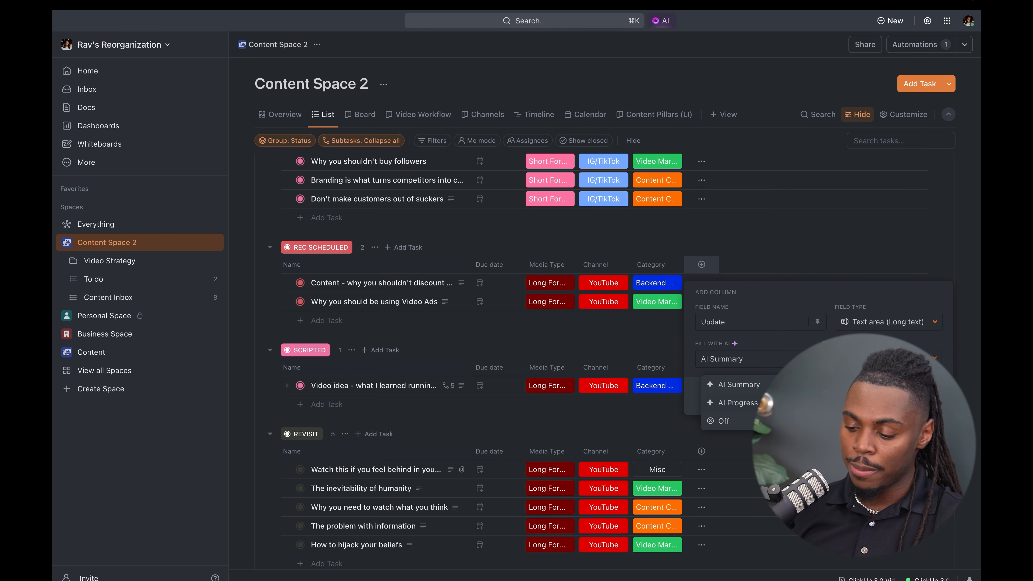
{"action": "left_click", "coordinate": [728, 402]}
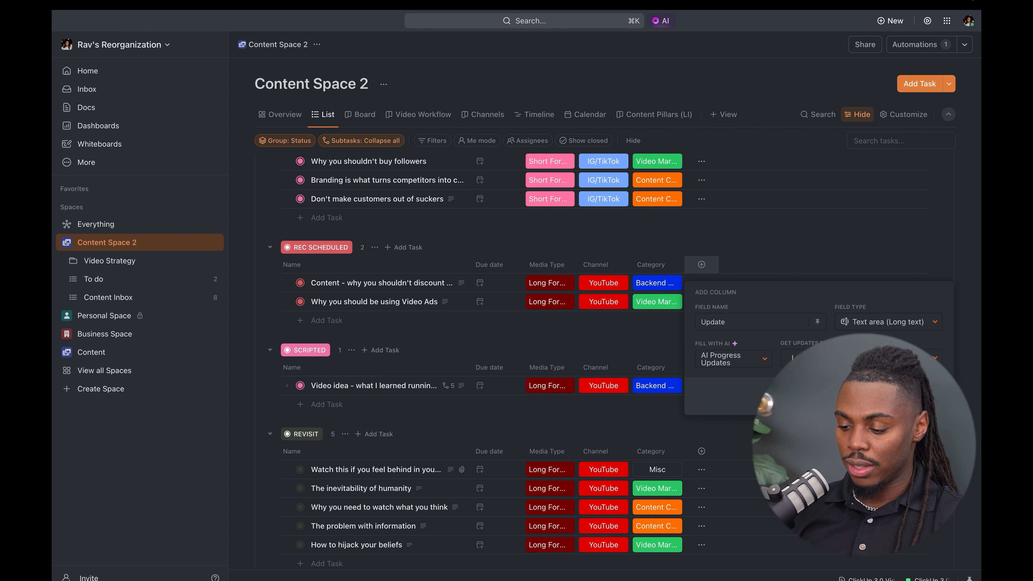
{"action": "left_click", "coordinate": [739, 357]}
{"action": "left_click", "coordinate": [739, 383]}
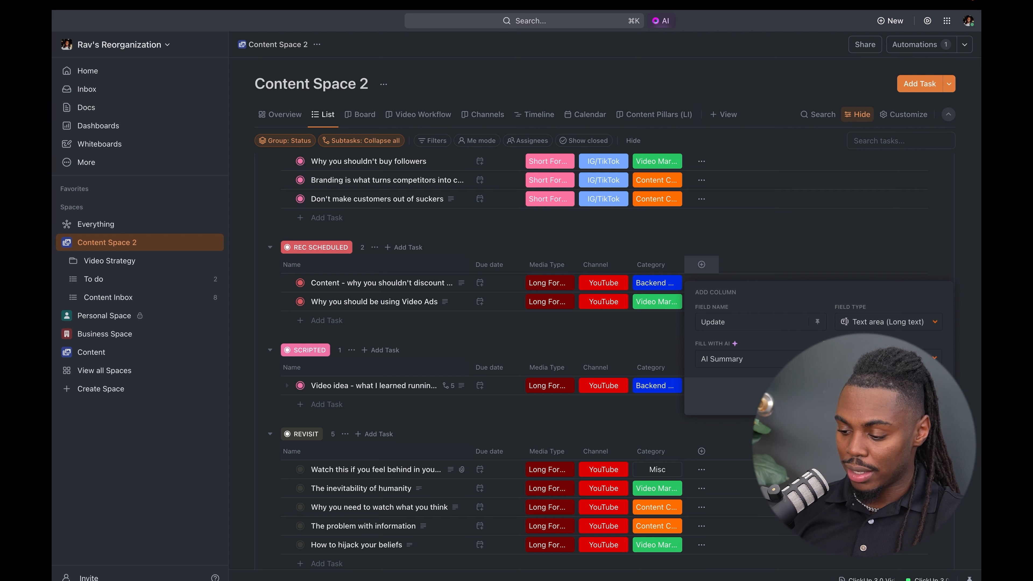
- Create the Update column and generate its AI summary for the Scripted video agency task
{"action": "left_click", "coordinate": [918, 397]}
{"action": "scroll", "coordinate": [784, 227], "scroll_direction": "up", "scroll_amount": 1}
{"action": "scroll", "coordinate": [784, 227], "scroll_direction": "down", "scroll_amount": 2}
{"action": "scroll", "coordinate": [783, 227], "scroll_direction": "up", "scroll_amount": 1}
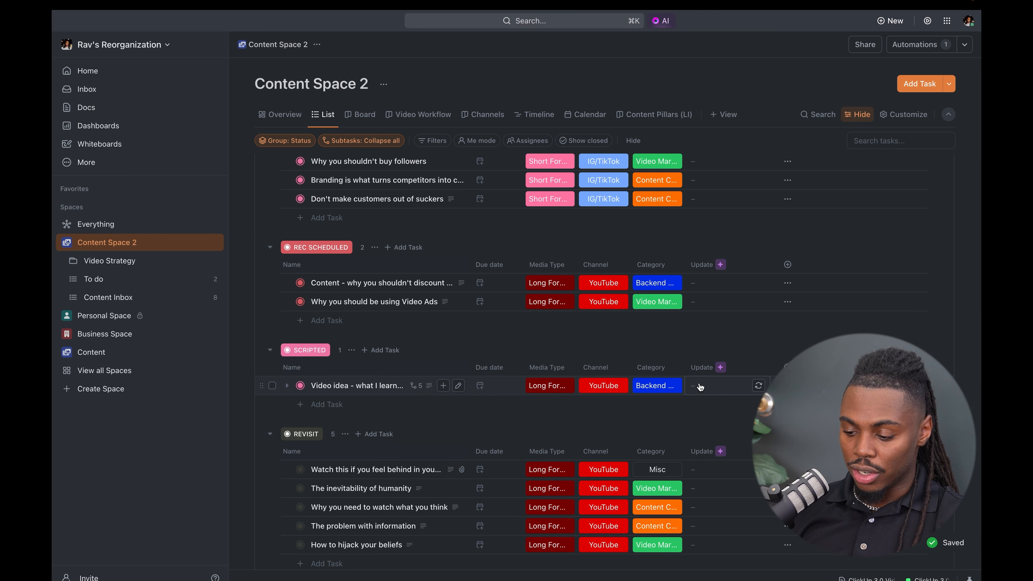
{"action": "left_click", "coordinate": [757, 387]}
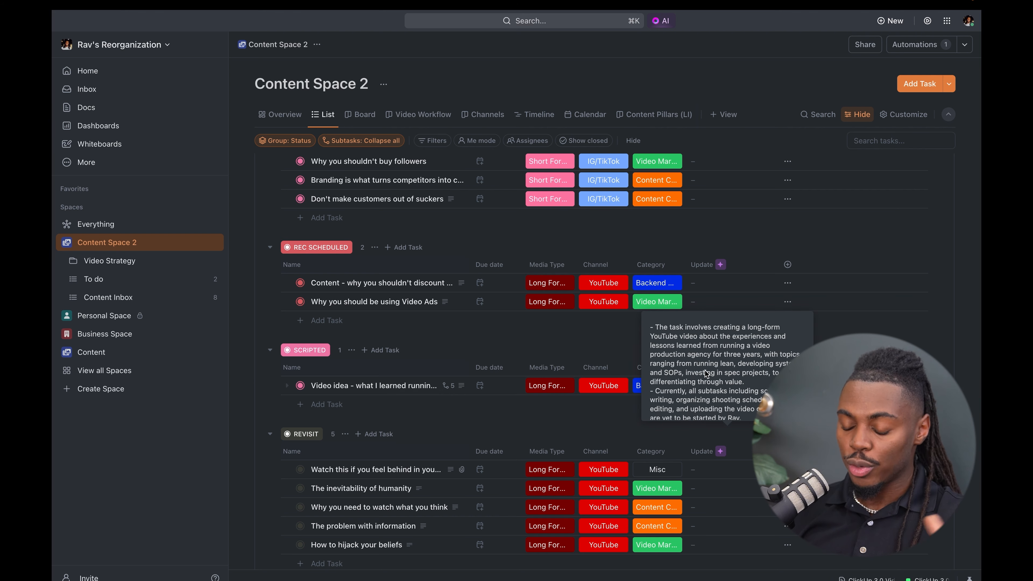
- Read the full AI summary in the Scripted task's Update field and copy its text
{"action": "scroll", "coordinate": [706, 374], "scroll_direction": "down", "scroll_amount": 1}
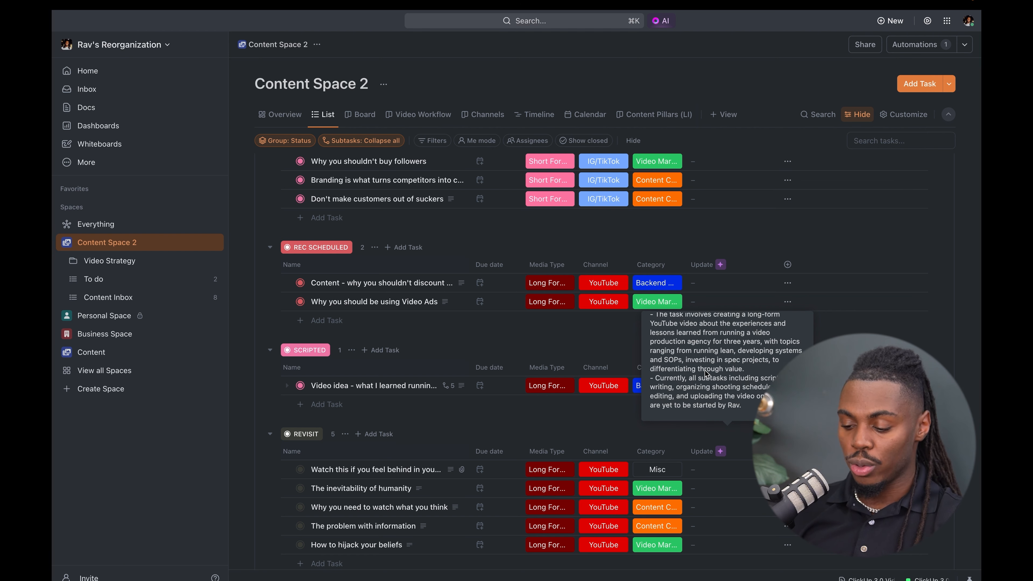
{"action": "left_click", "coordinate": [606, 340]}
{"action": "left_click", "coordinate": [465, 356]}
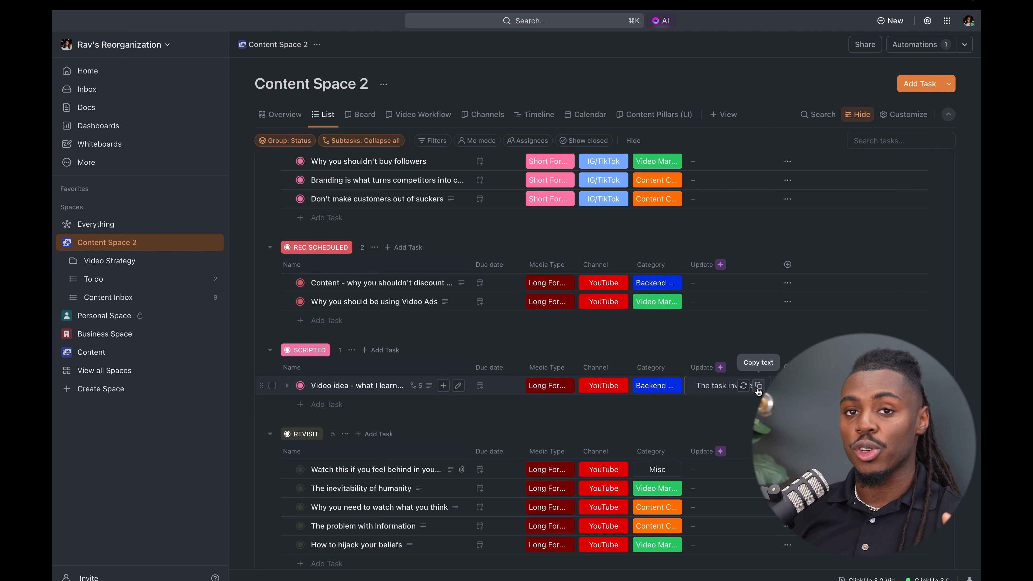
{"action": "left_click", "coordinate": [758, 389]}
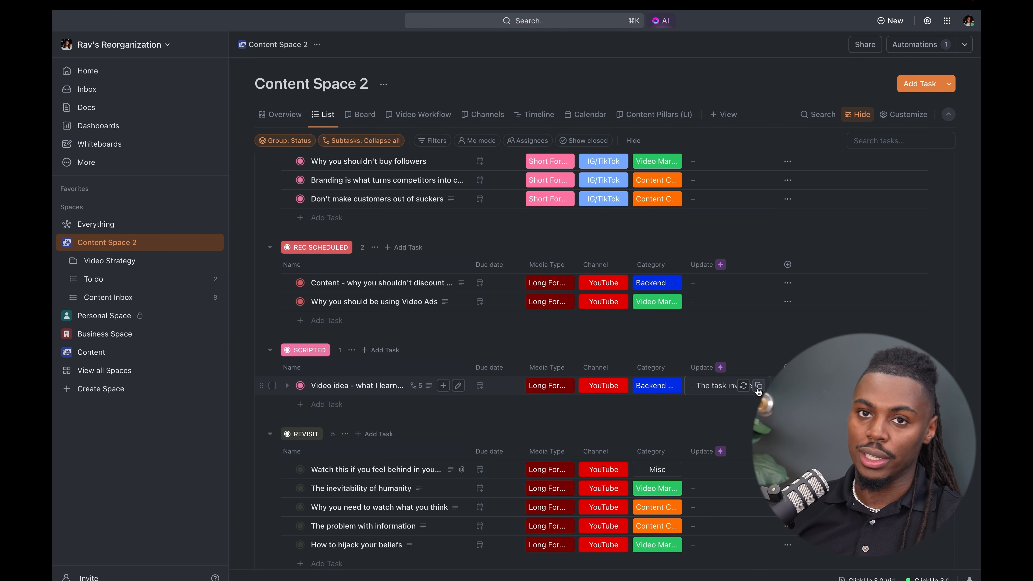
- Open the "ClickUp 3.0 Vid" doc and run the AI Continue writing command on a new line below the Theme 3 outline
{"action": "left_click", "coordinate": [865, 579]}
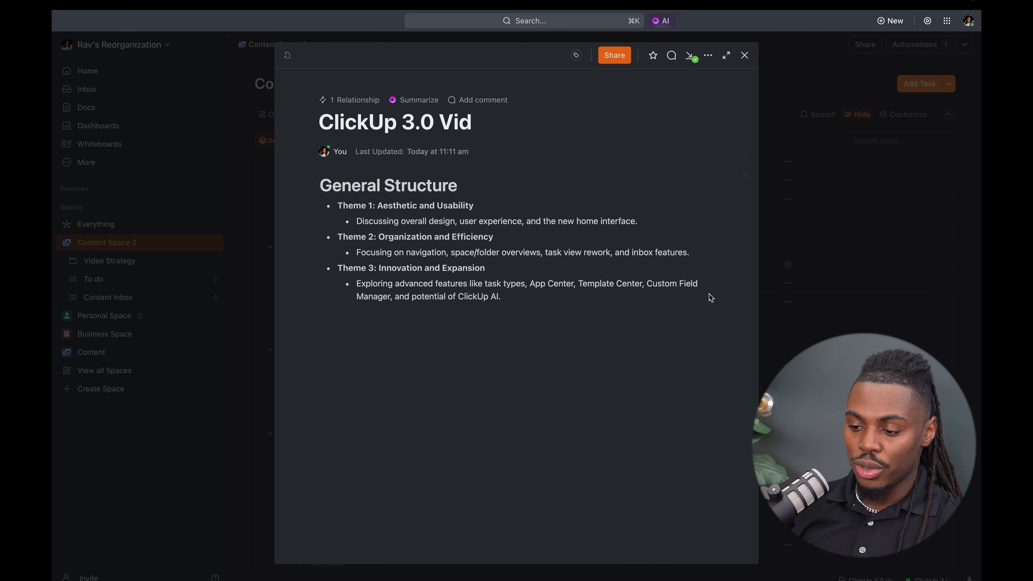
{"action": "left_click", "coordinate": [589, 305]}
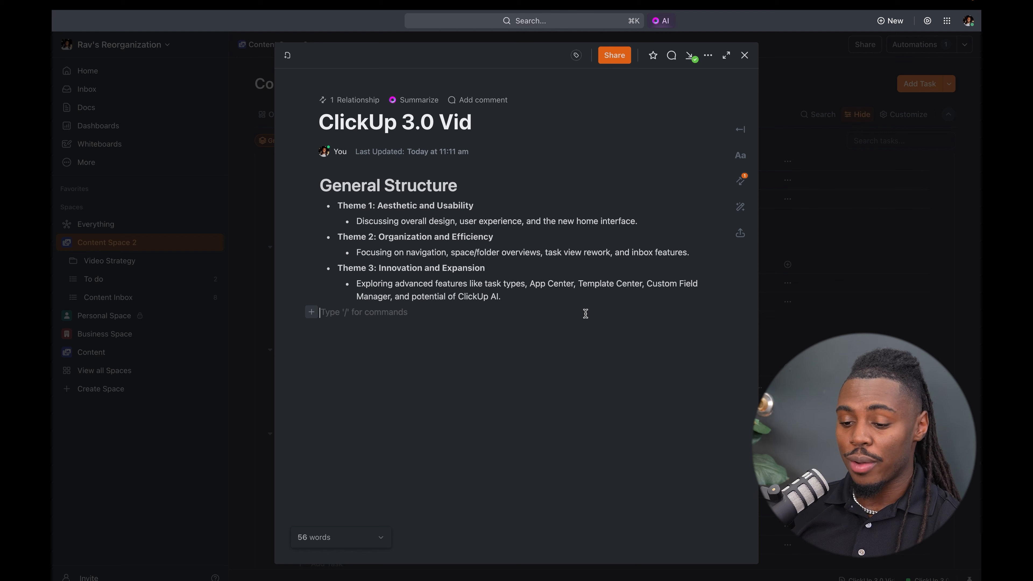
{"action": "key", "text": "Return"}
{"action": "type", "text": "/"}
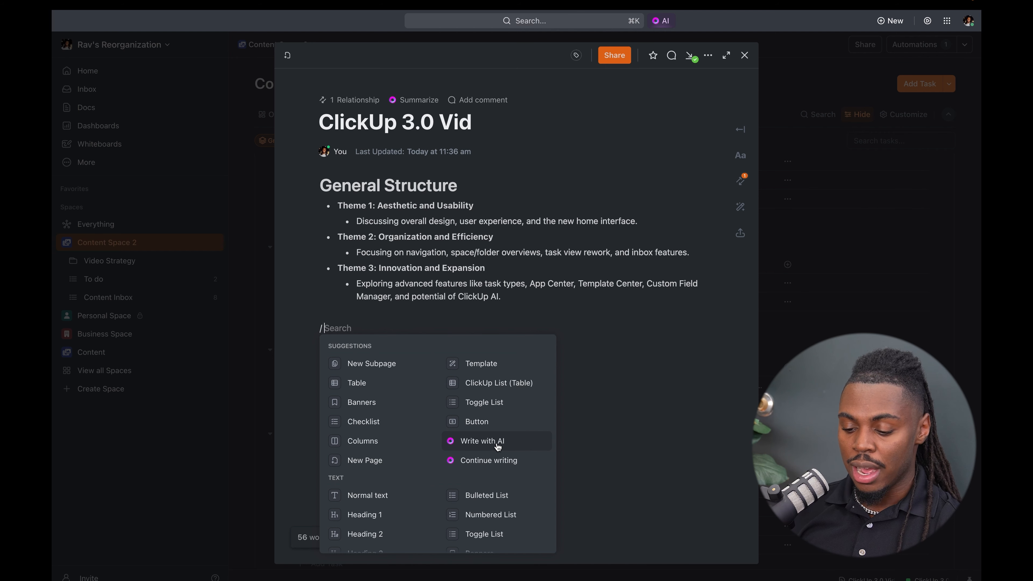
{"action": "scroll", "coordinate": [496, 444], "scroll_direction": "down", "scroll_amount": 5}
{"action": "scroll", "coordinate": [492, 428], "scroll_direction": "up", "scroll_amount": 4}
{"action": "left_click", "coordinate": [489, 417]}
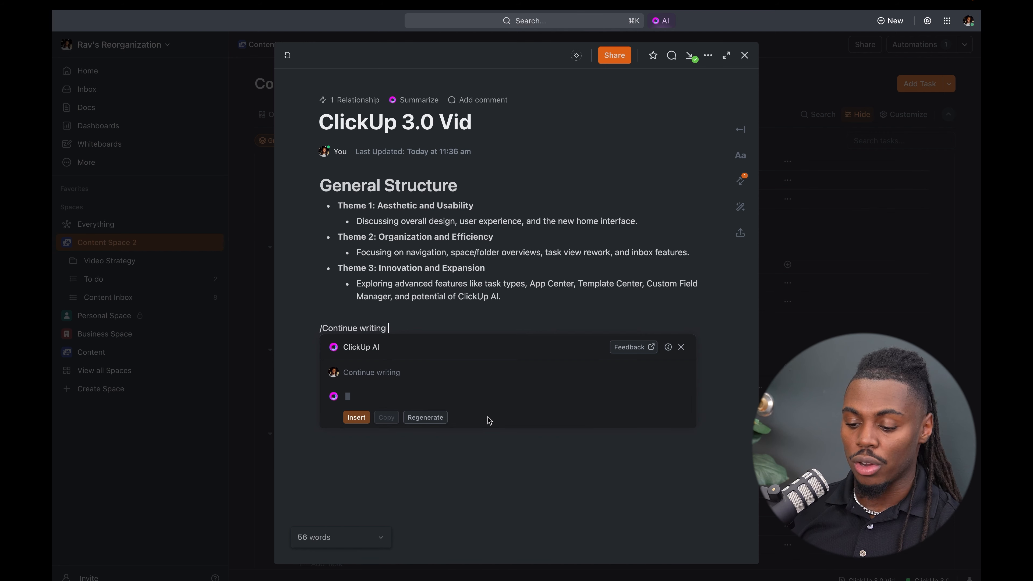